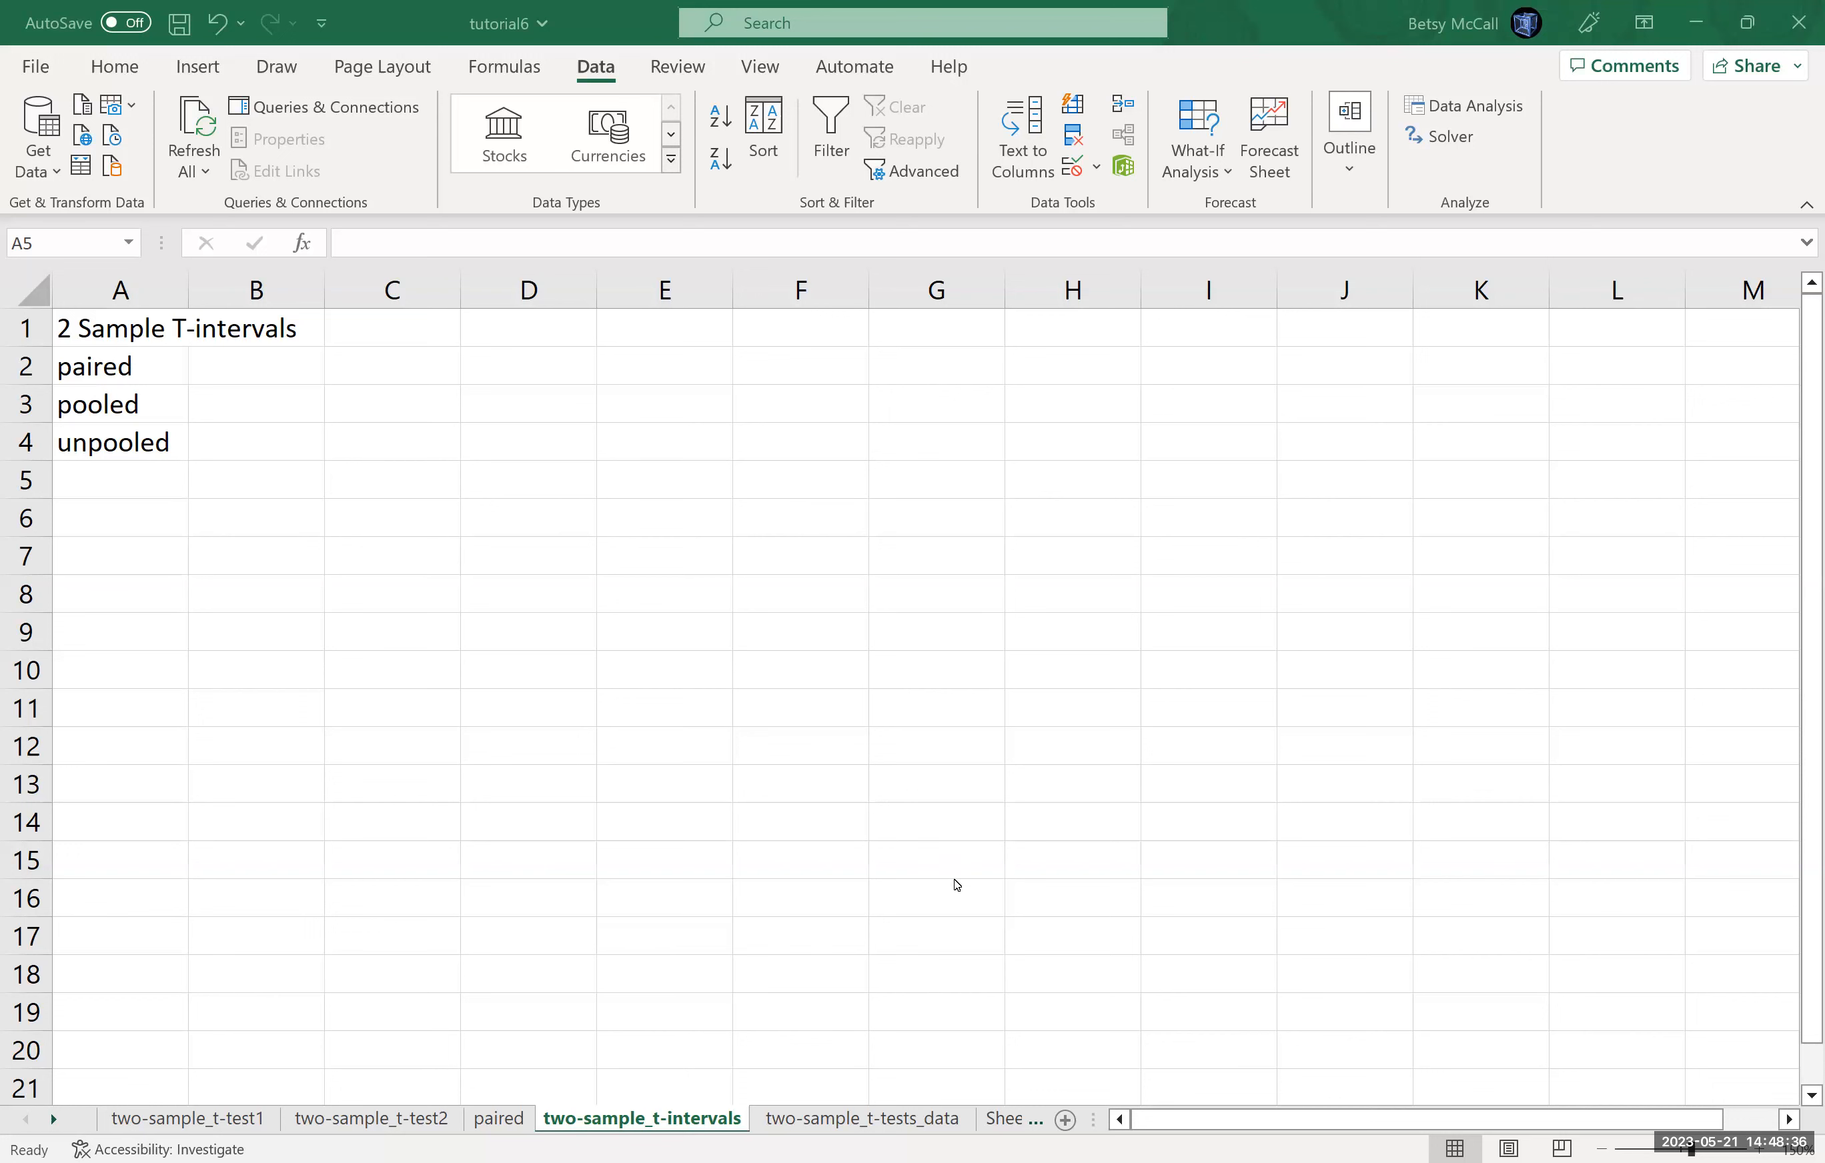
Step: Open the paired sheet and examine the matched-pairs problem, its data table and the formula behind the mean difference
left_click(491, 1121)
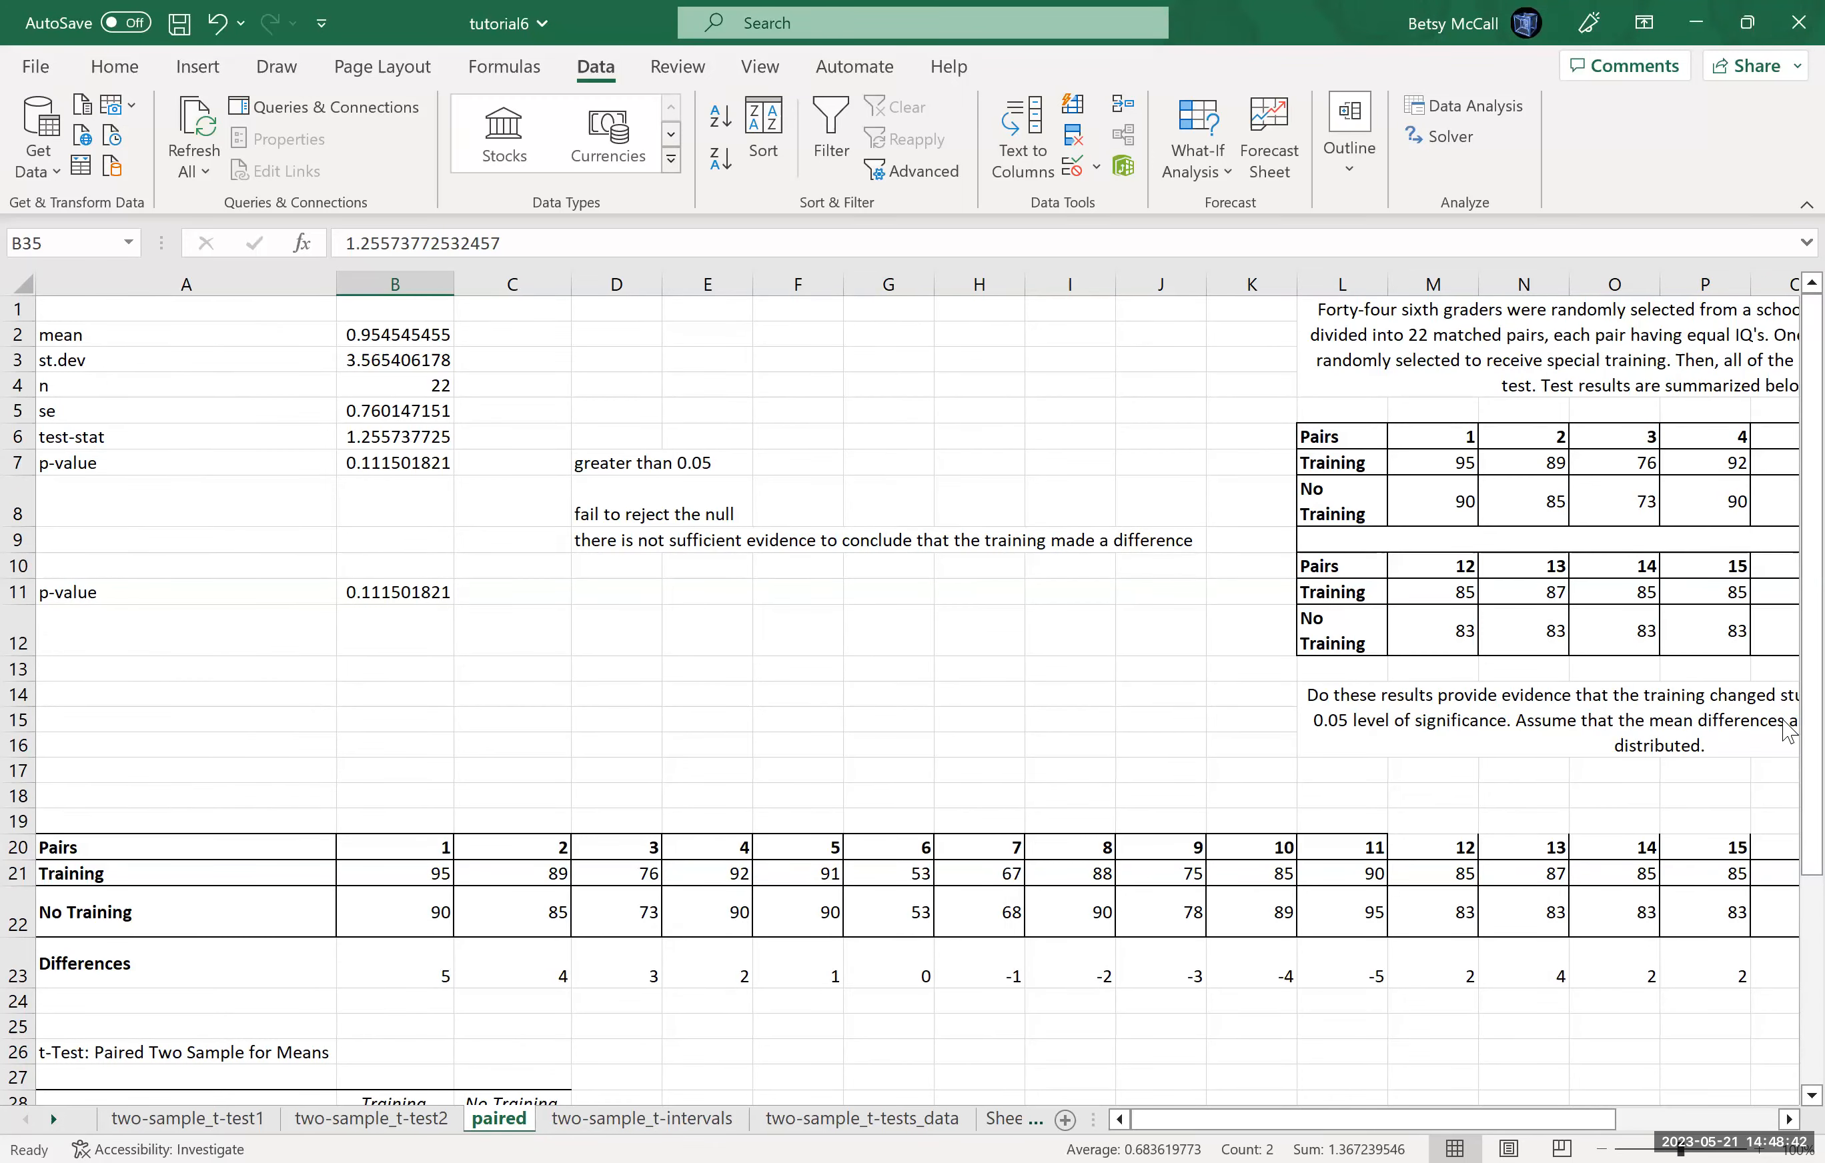
scroll(1787, 732, "down", 2)
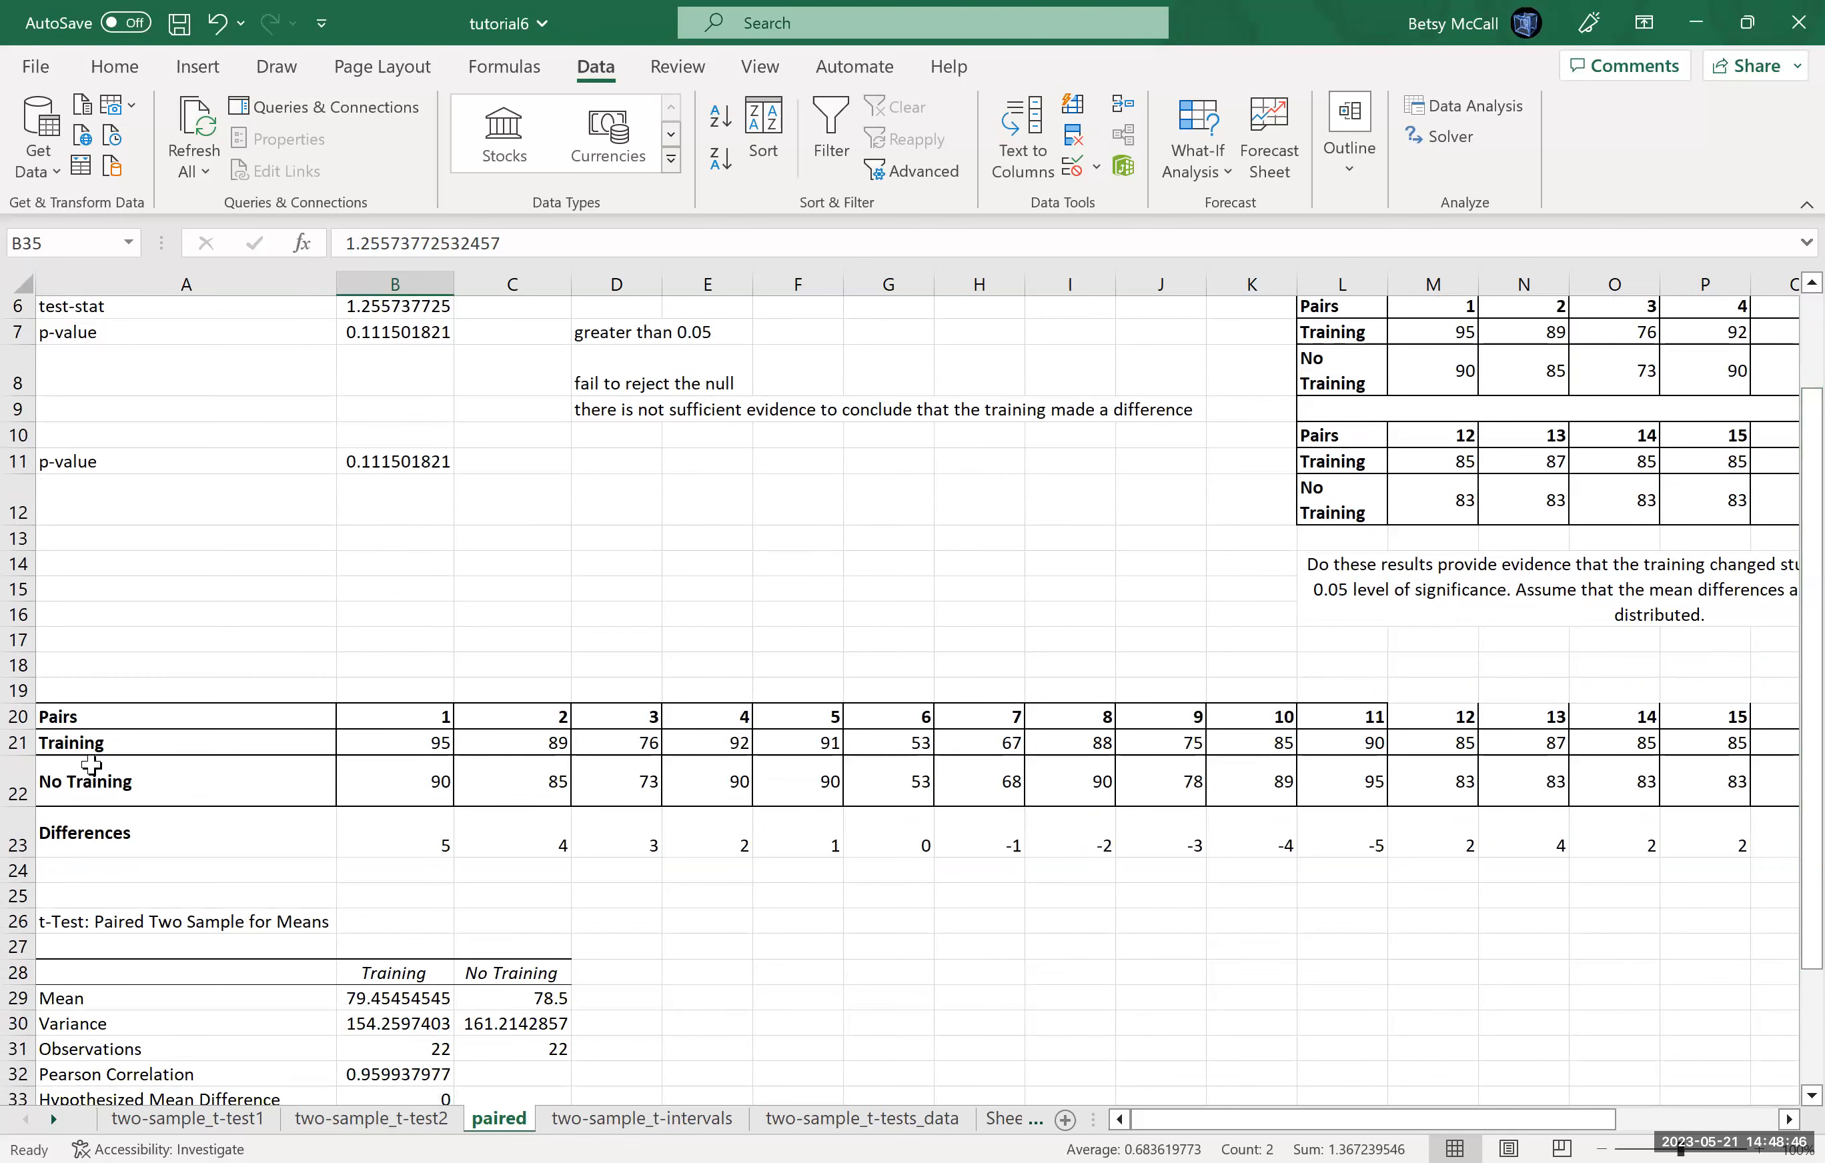
scroll(1787, 742, "up", 2)
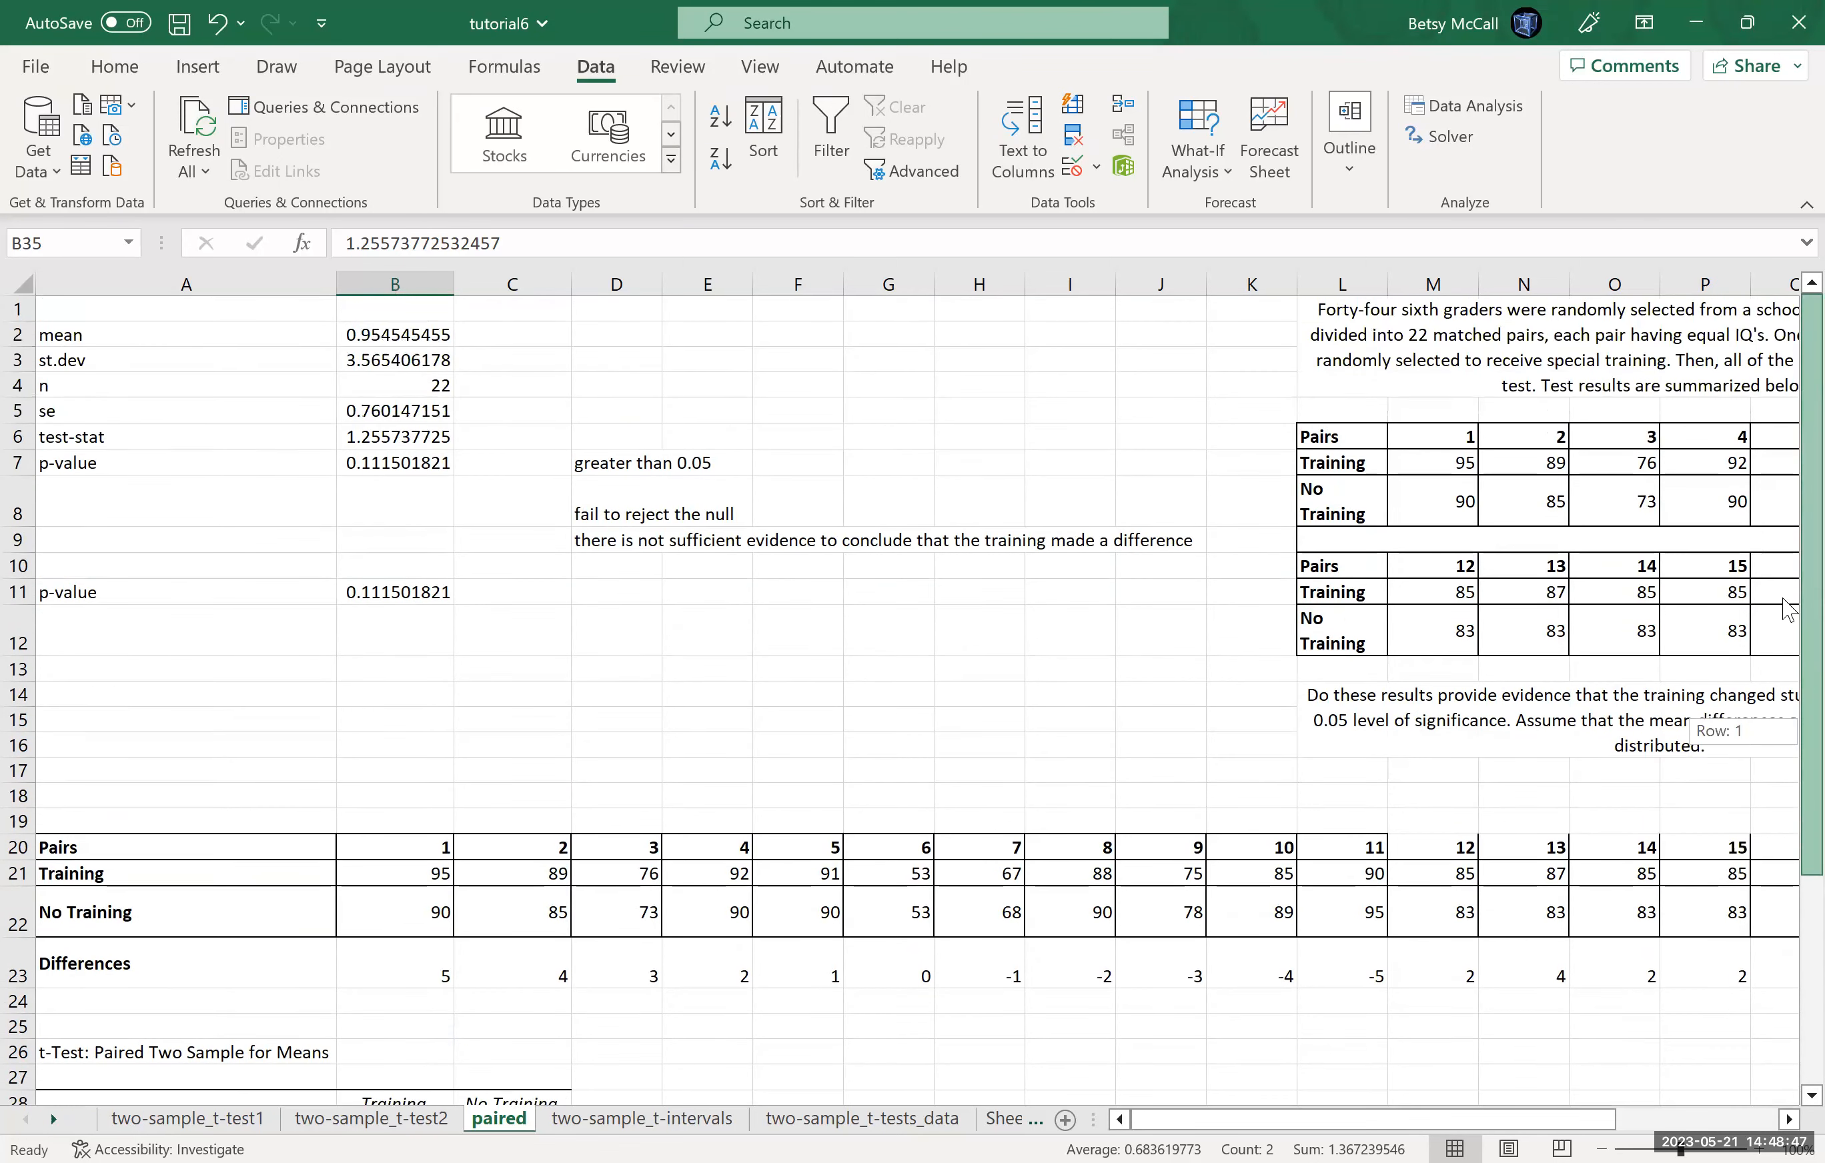
left_click(1789, 1120)
left_click(1789, 1120)
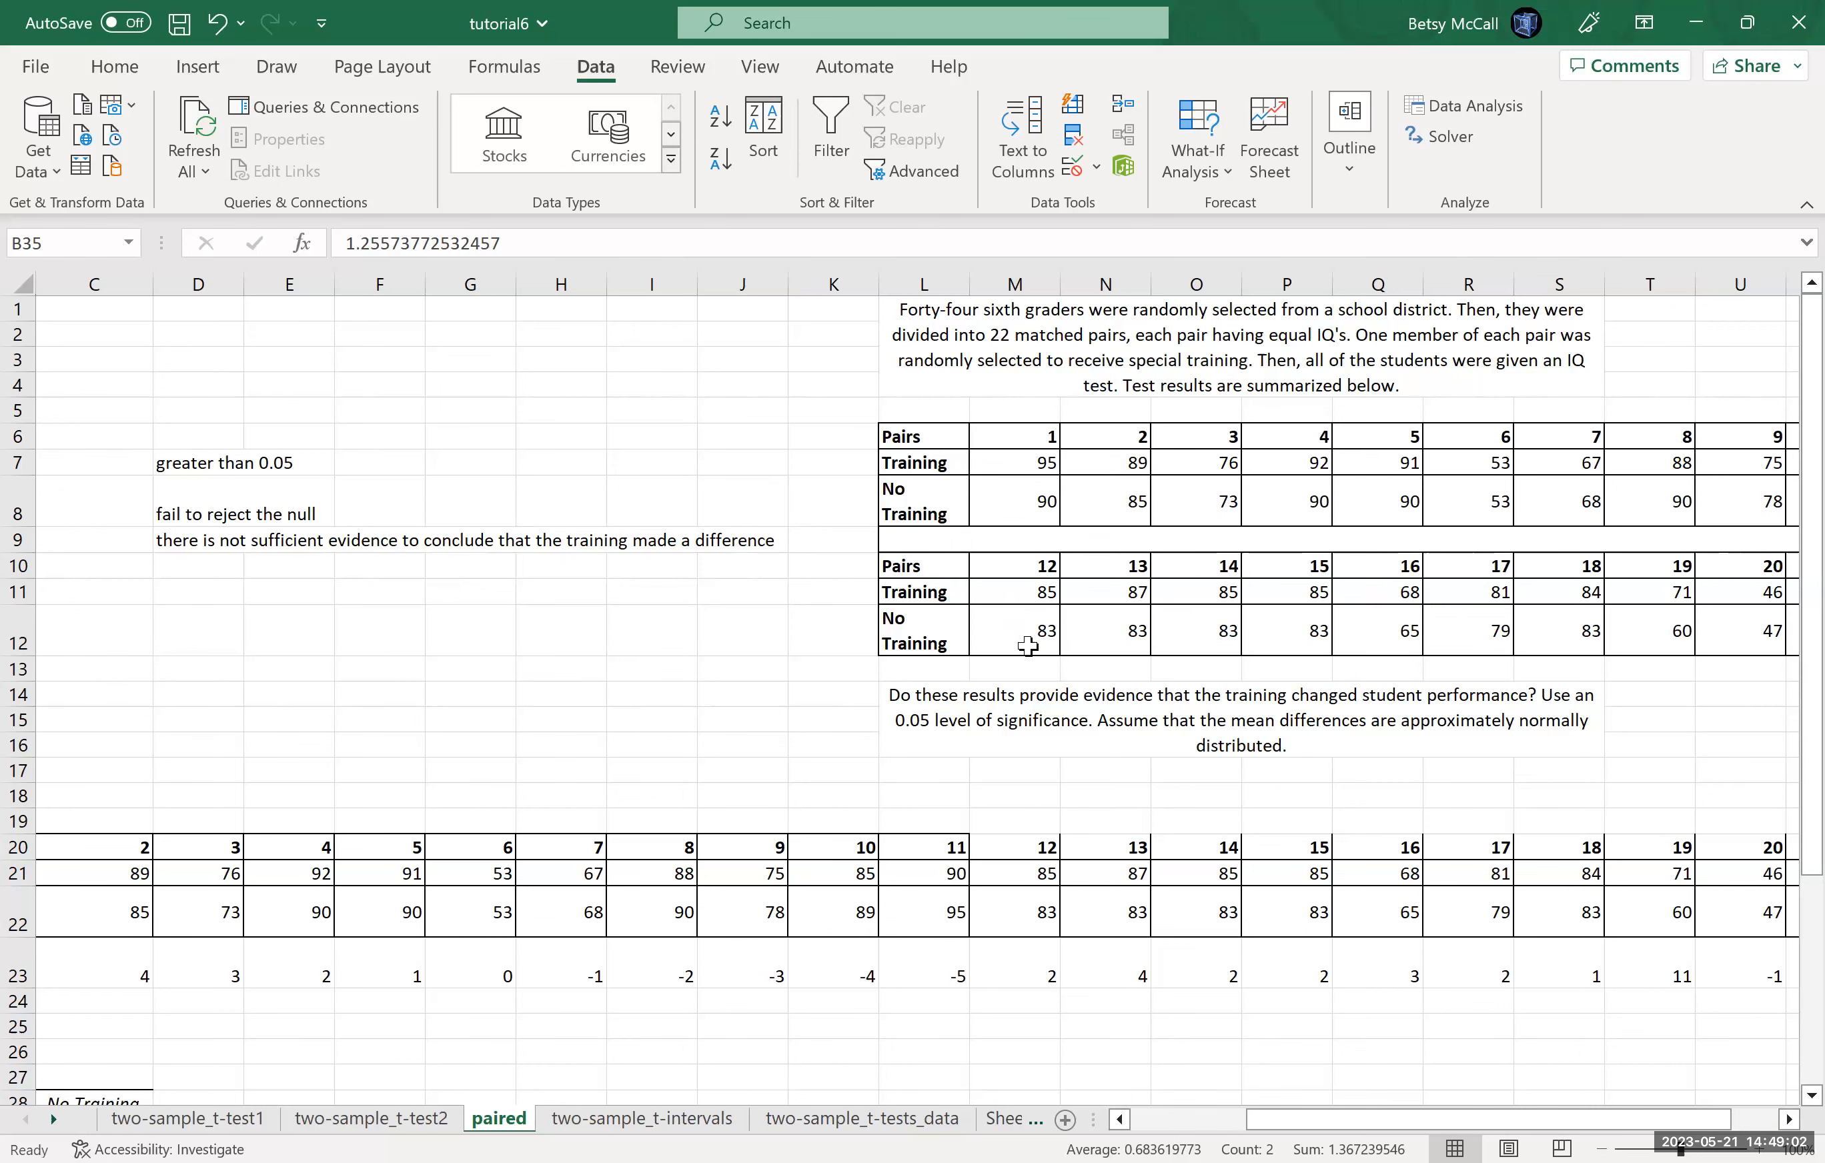
left_click_drag(1429, 1120, 1211, 1131)
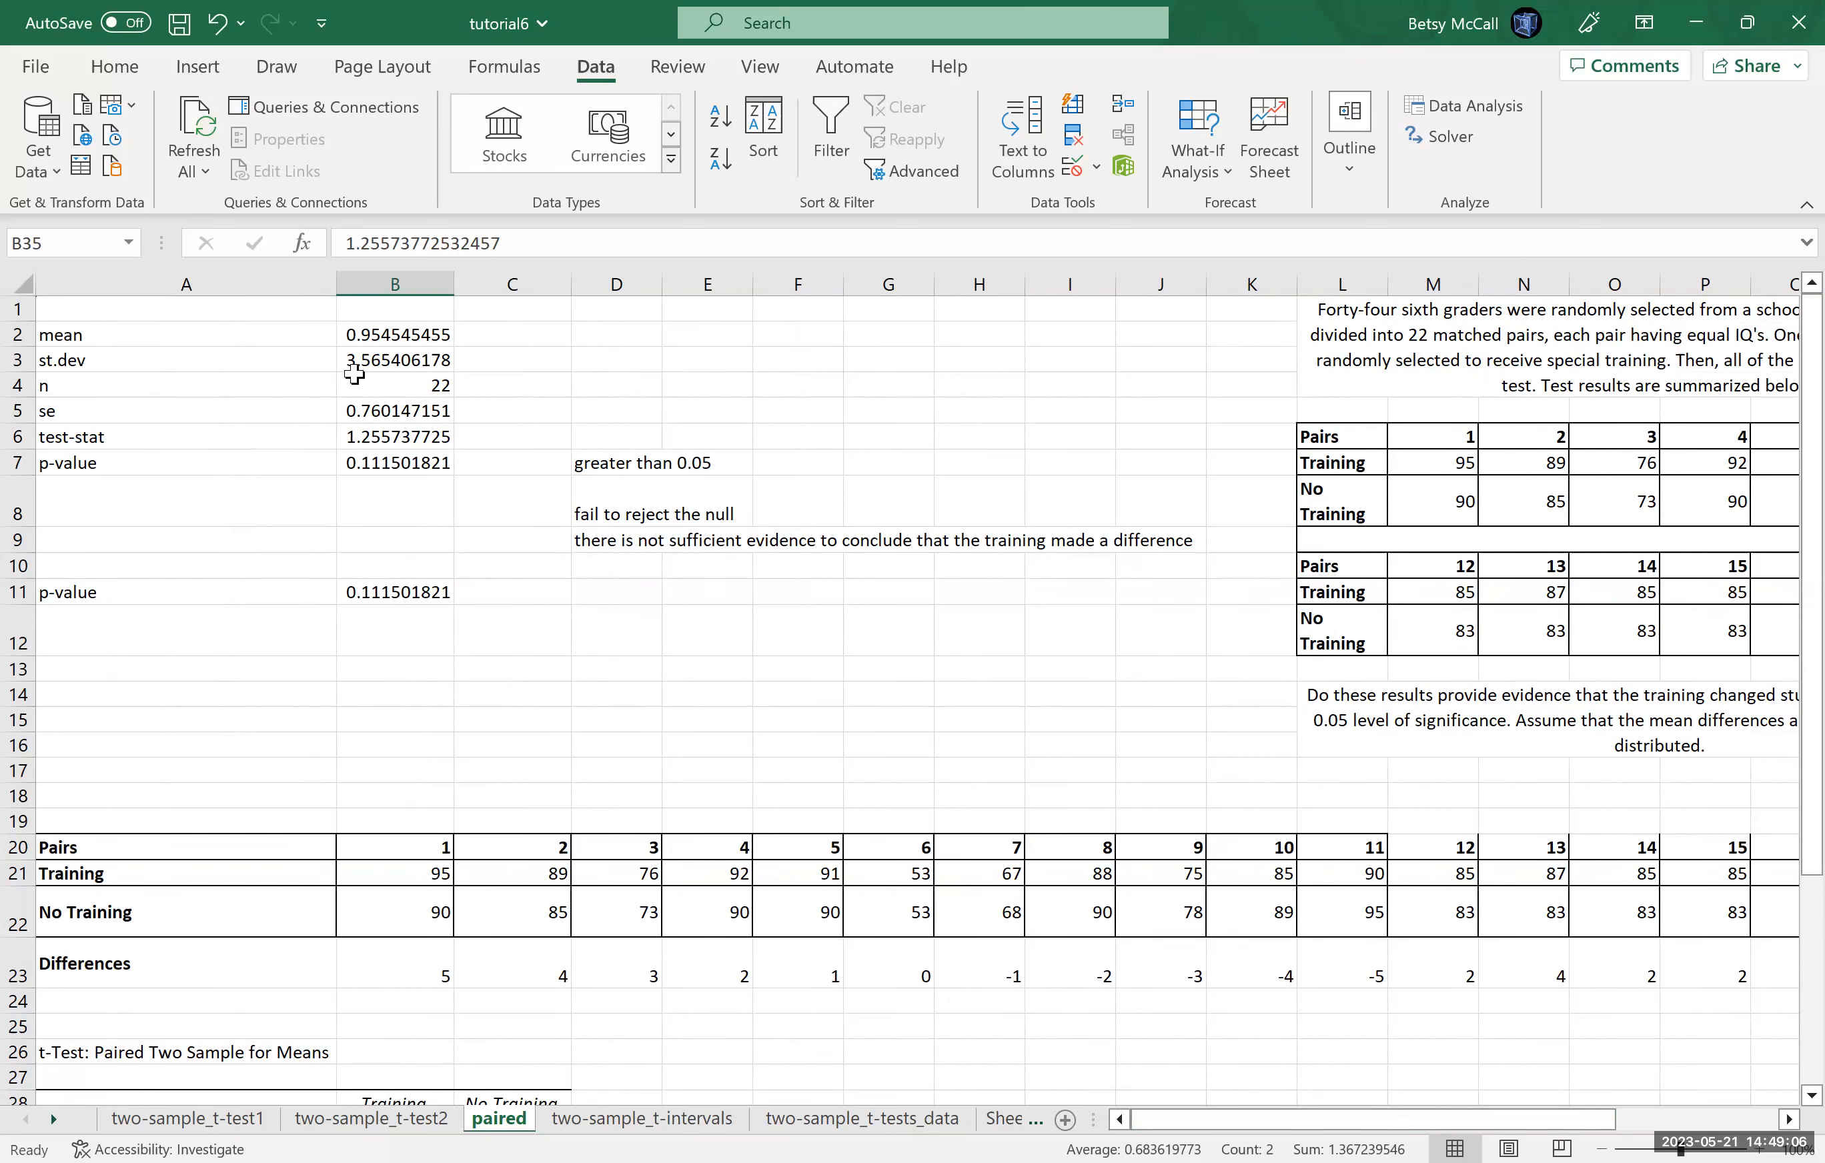
left_click(381, 337)
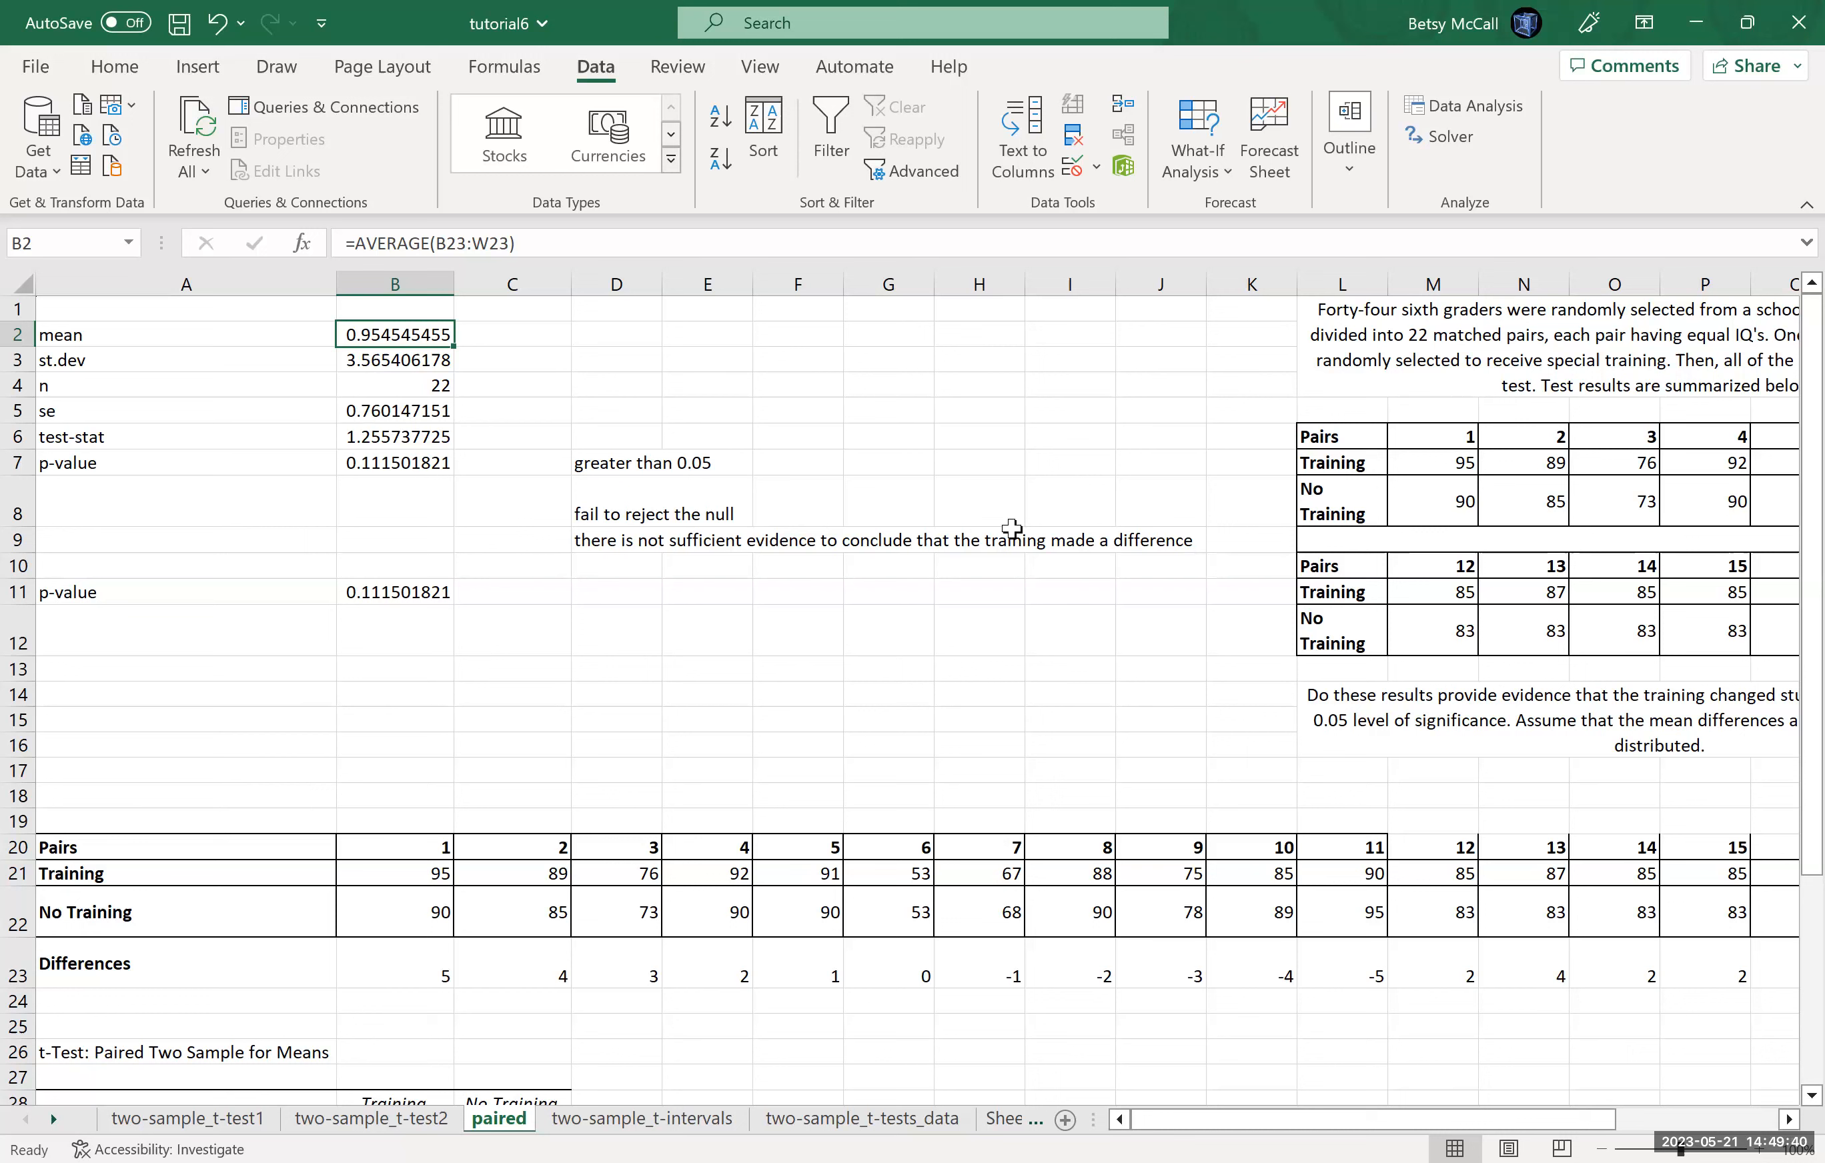
Step: Label cell G2 "margin" beside the paired test's summary statistics
left_click(871, 341)
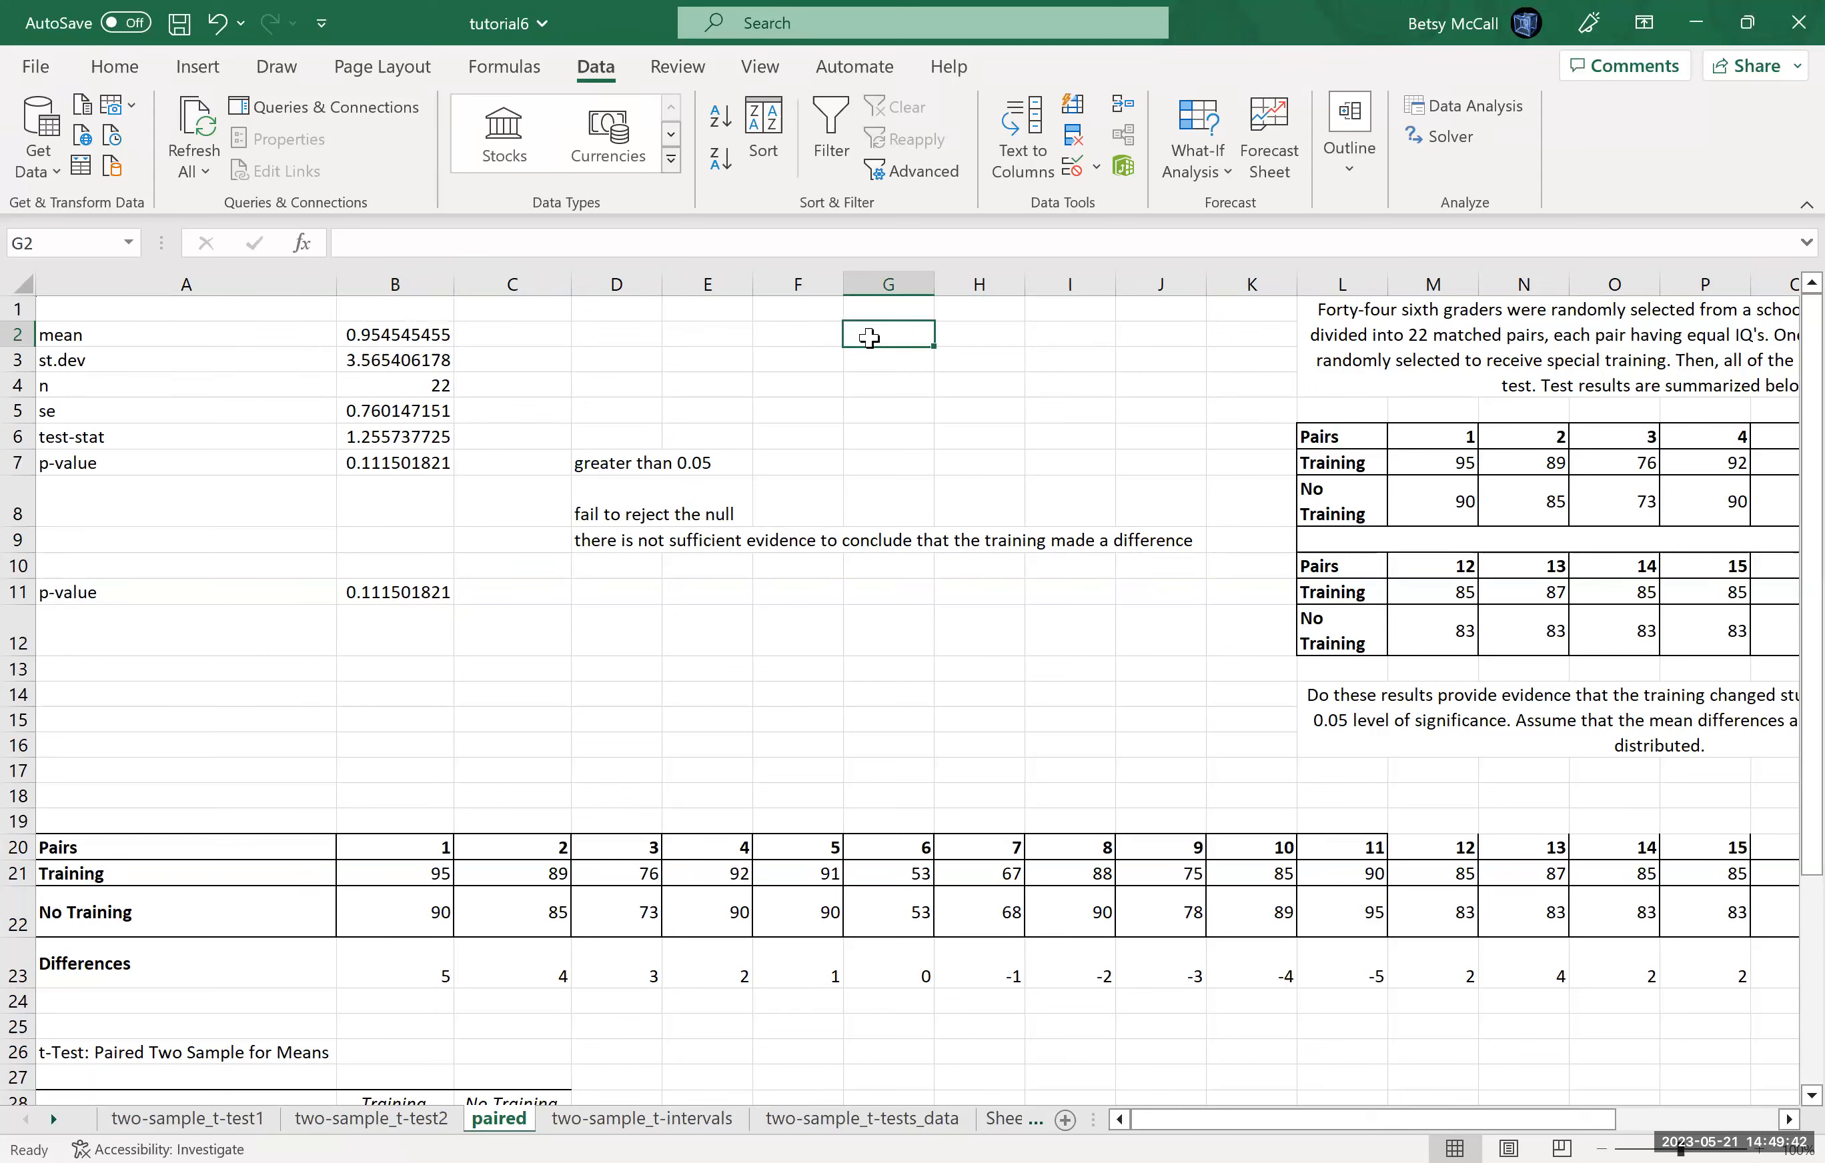
type("margin")
key("Tab")
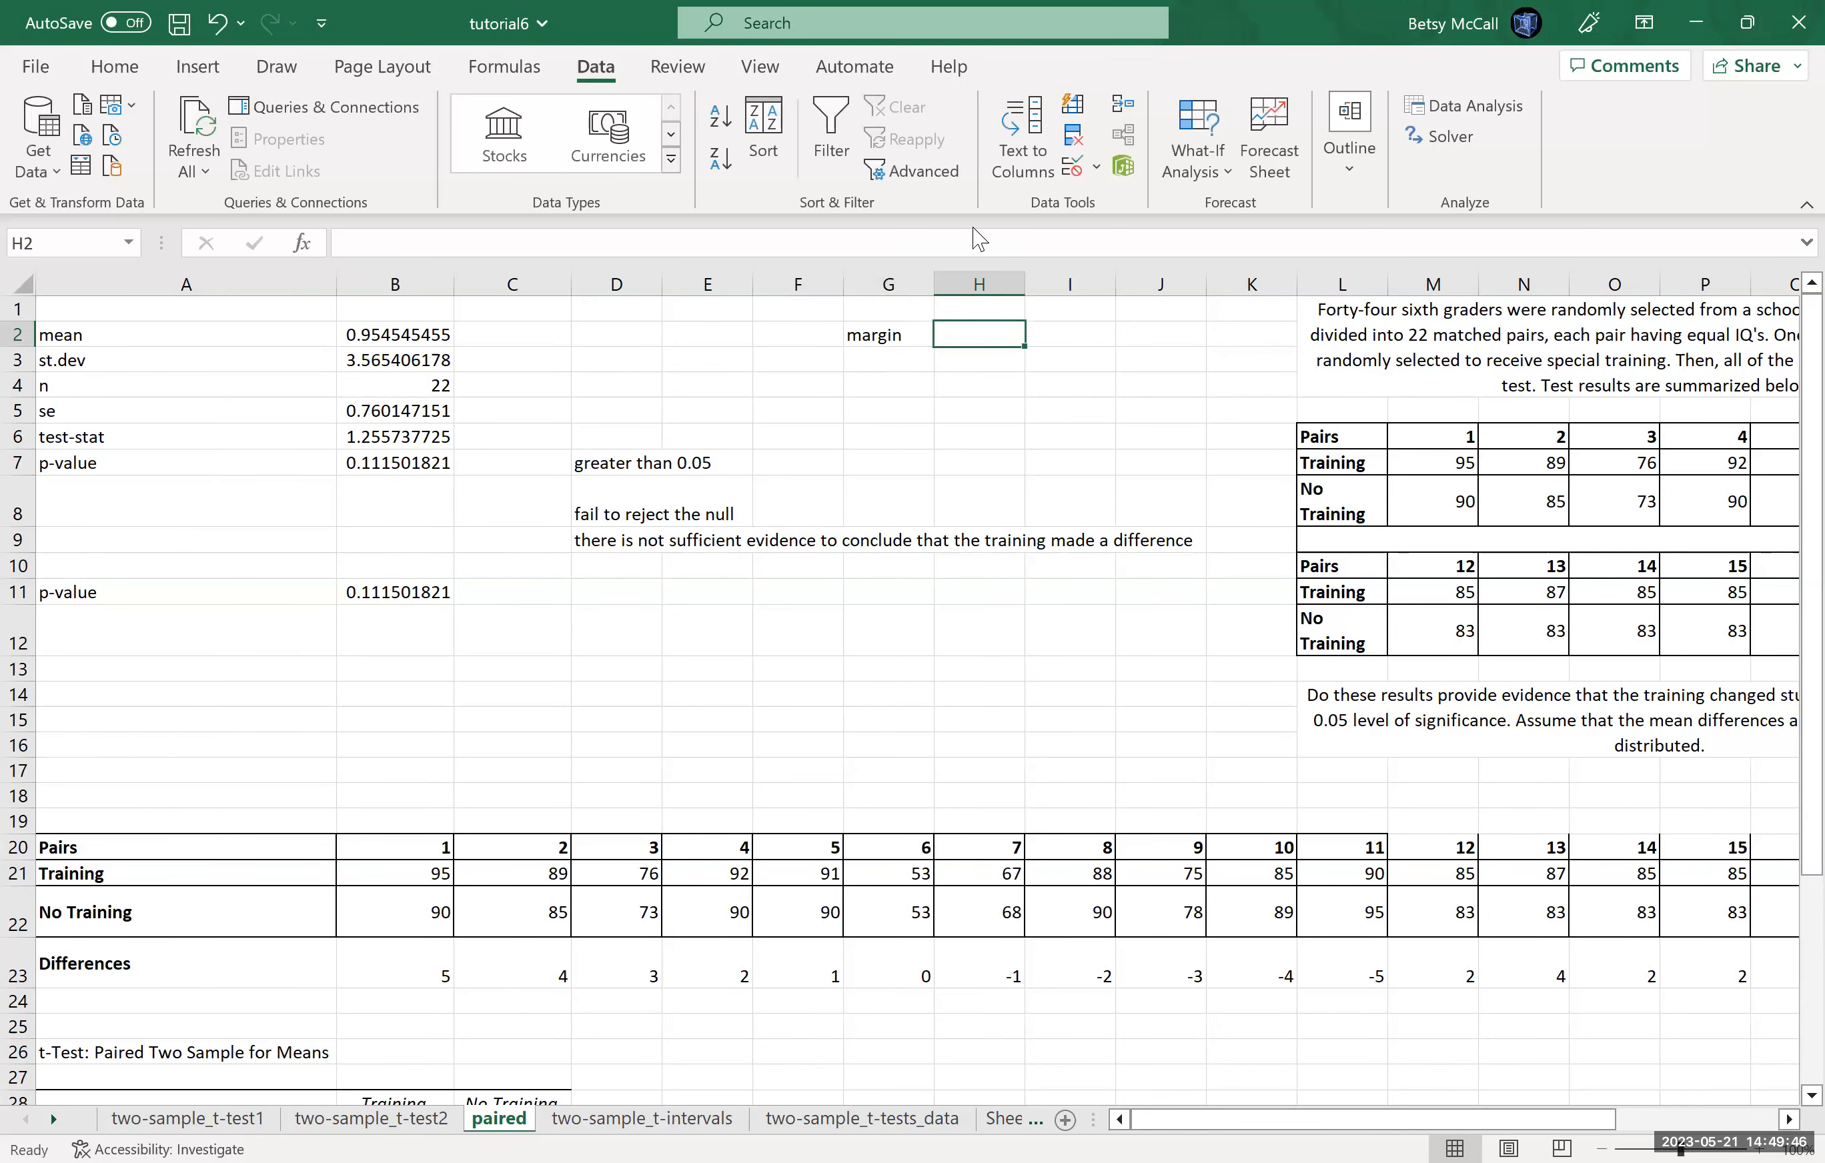
type("=")
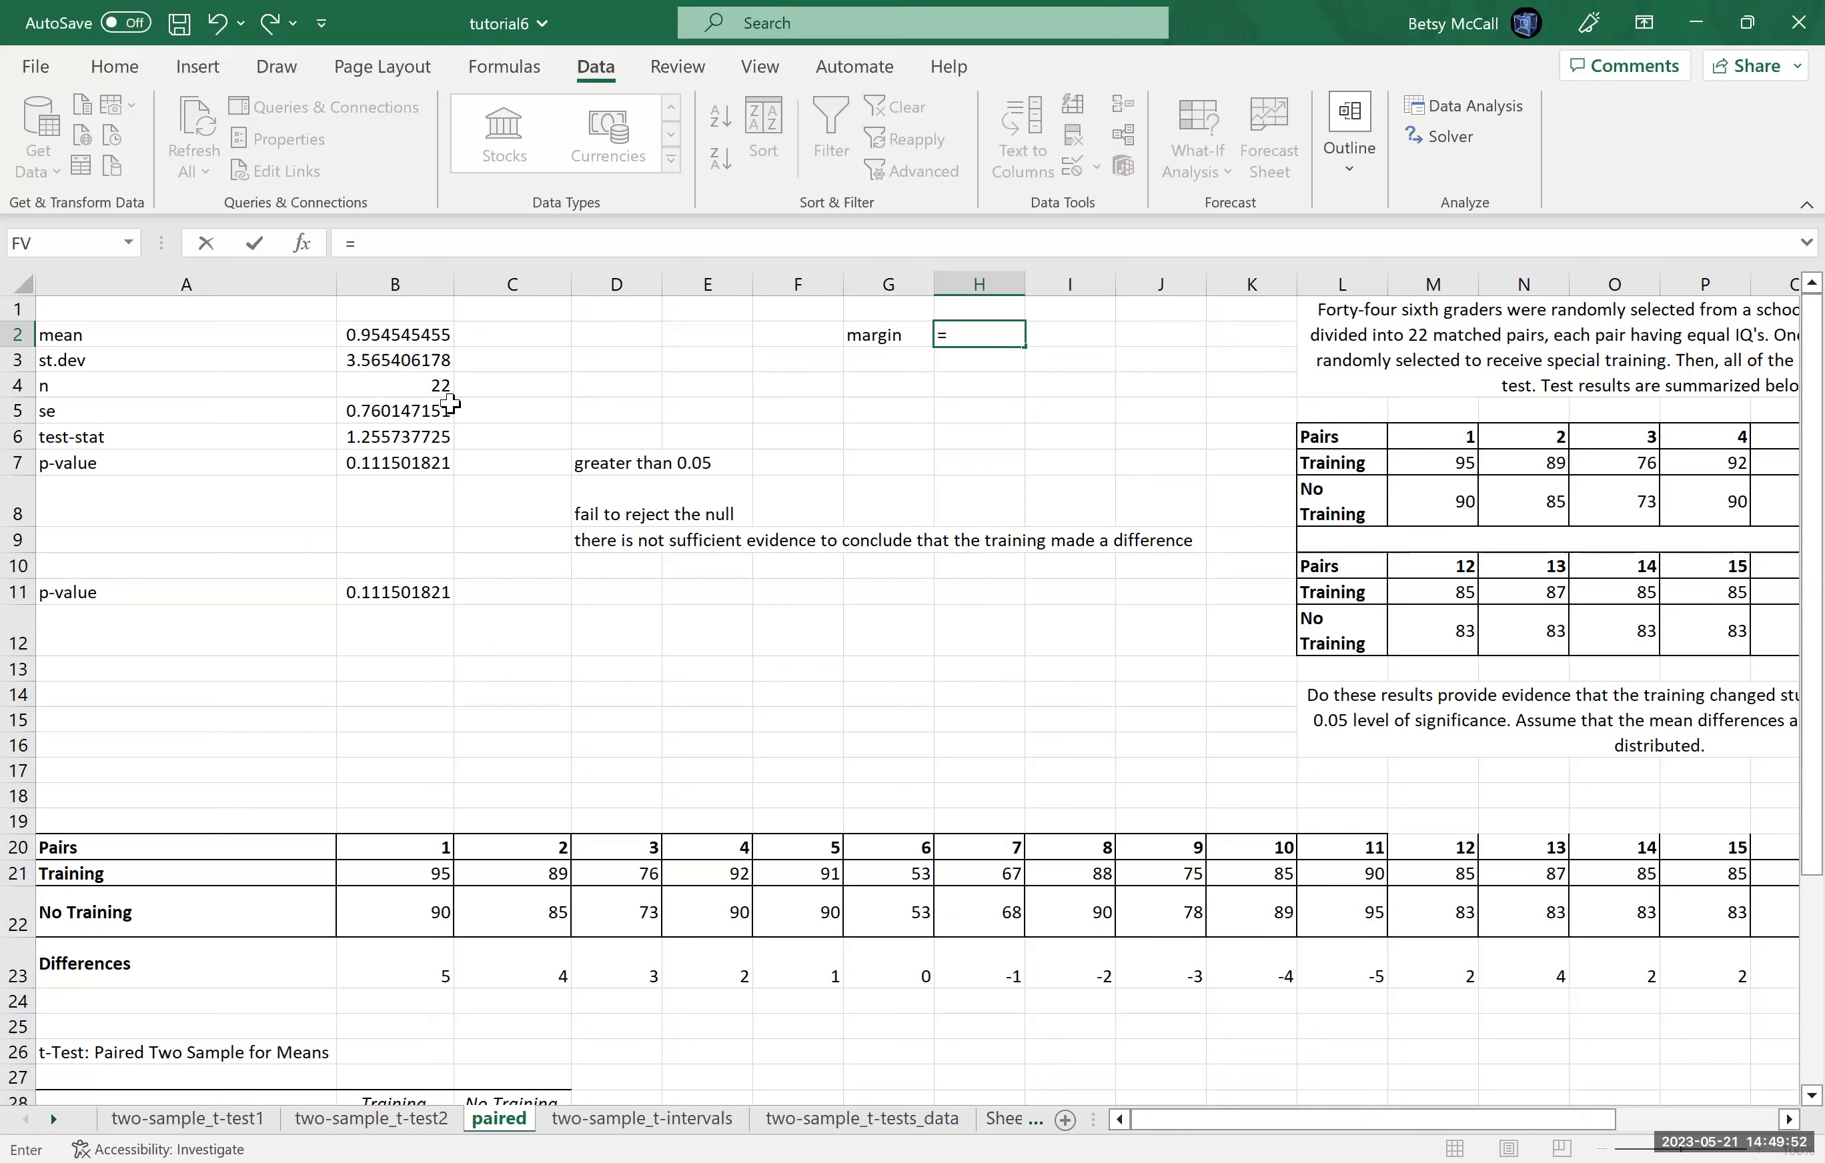
key("BackSpace")
left_click(431, 418)
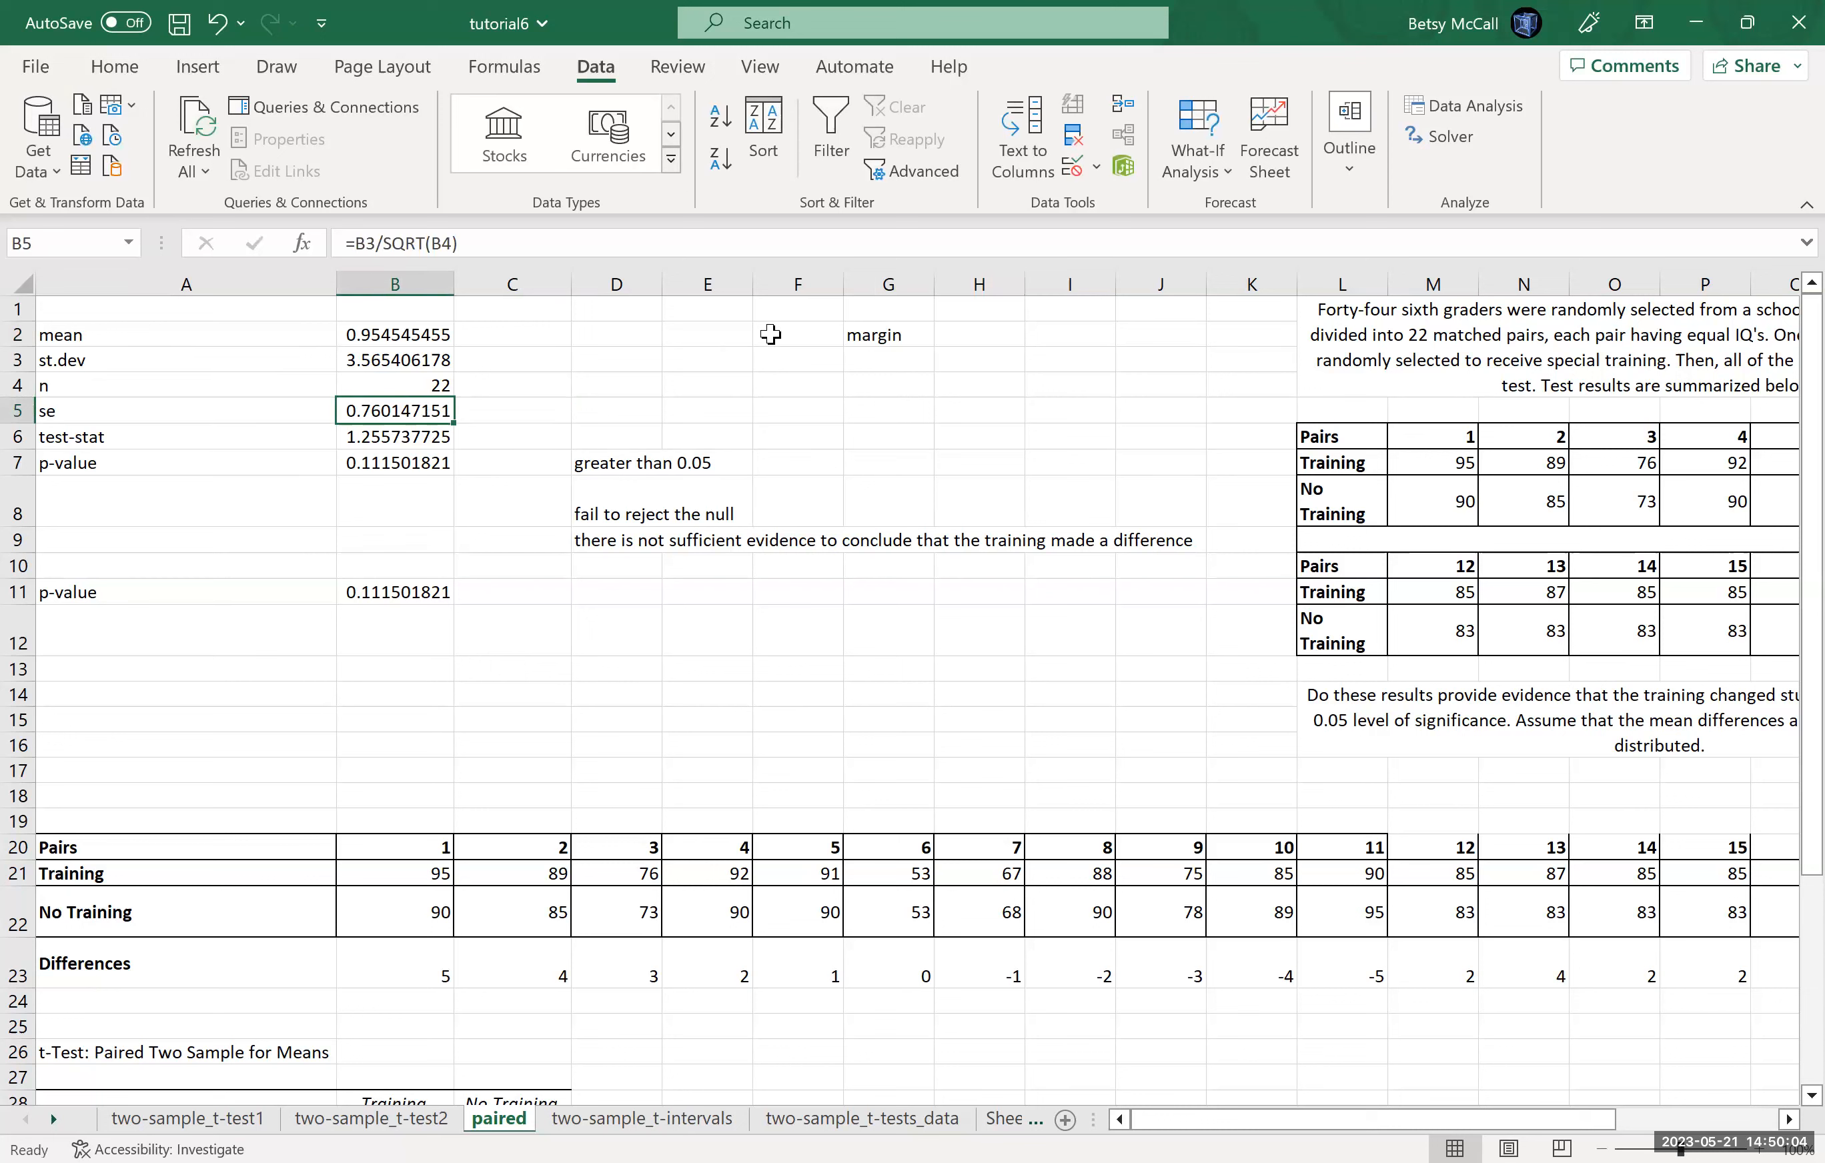
Step: Label cell G1 "t-value", directly above the margin label
left_click(865, 307)
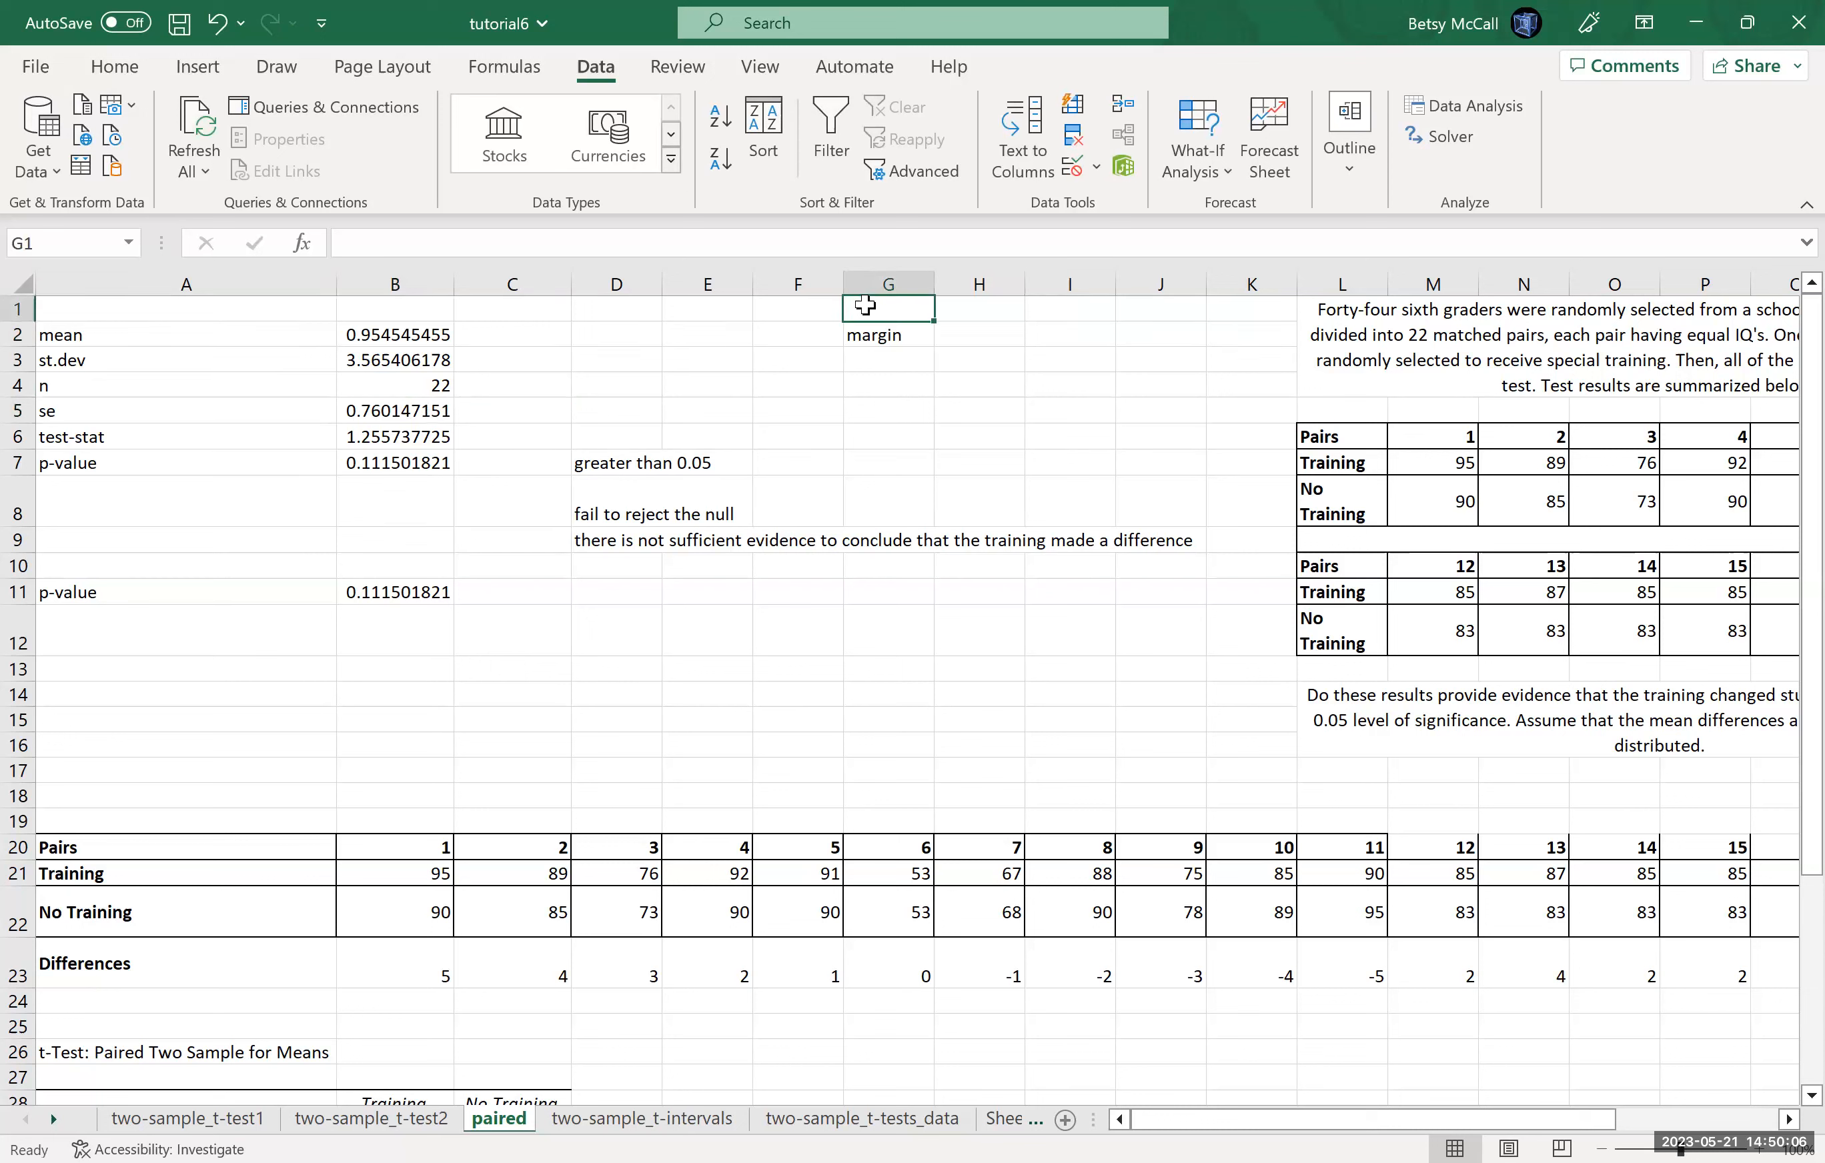
type("t-")
left_click(866, 307)
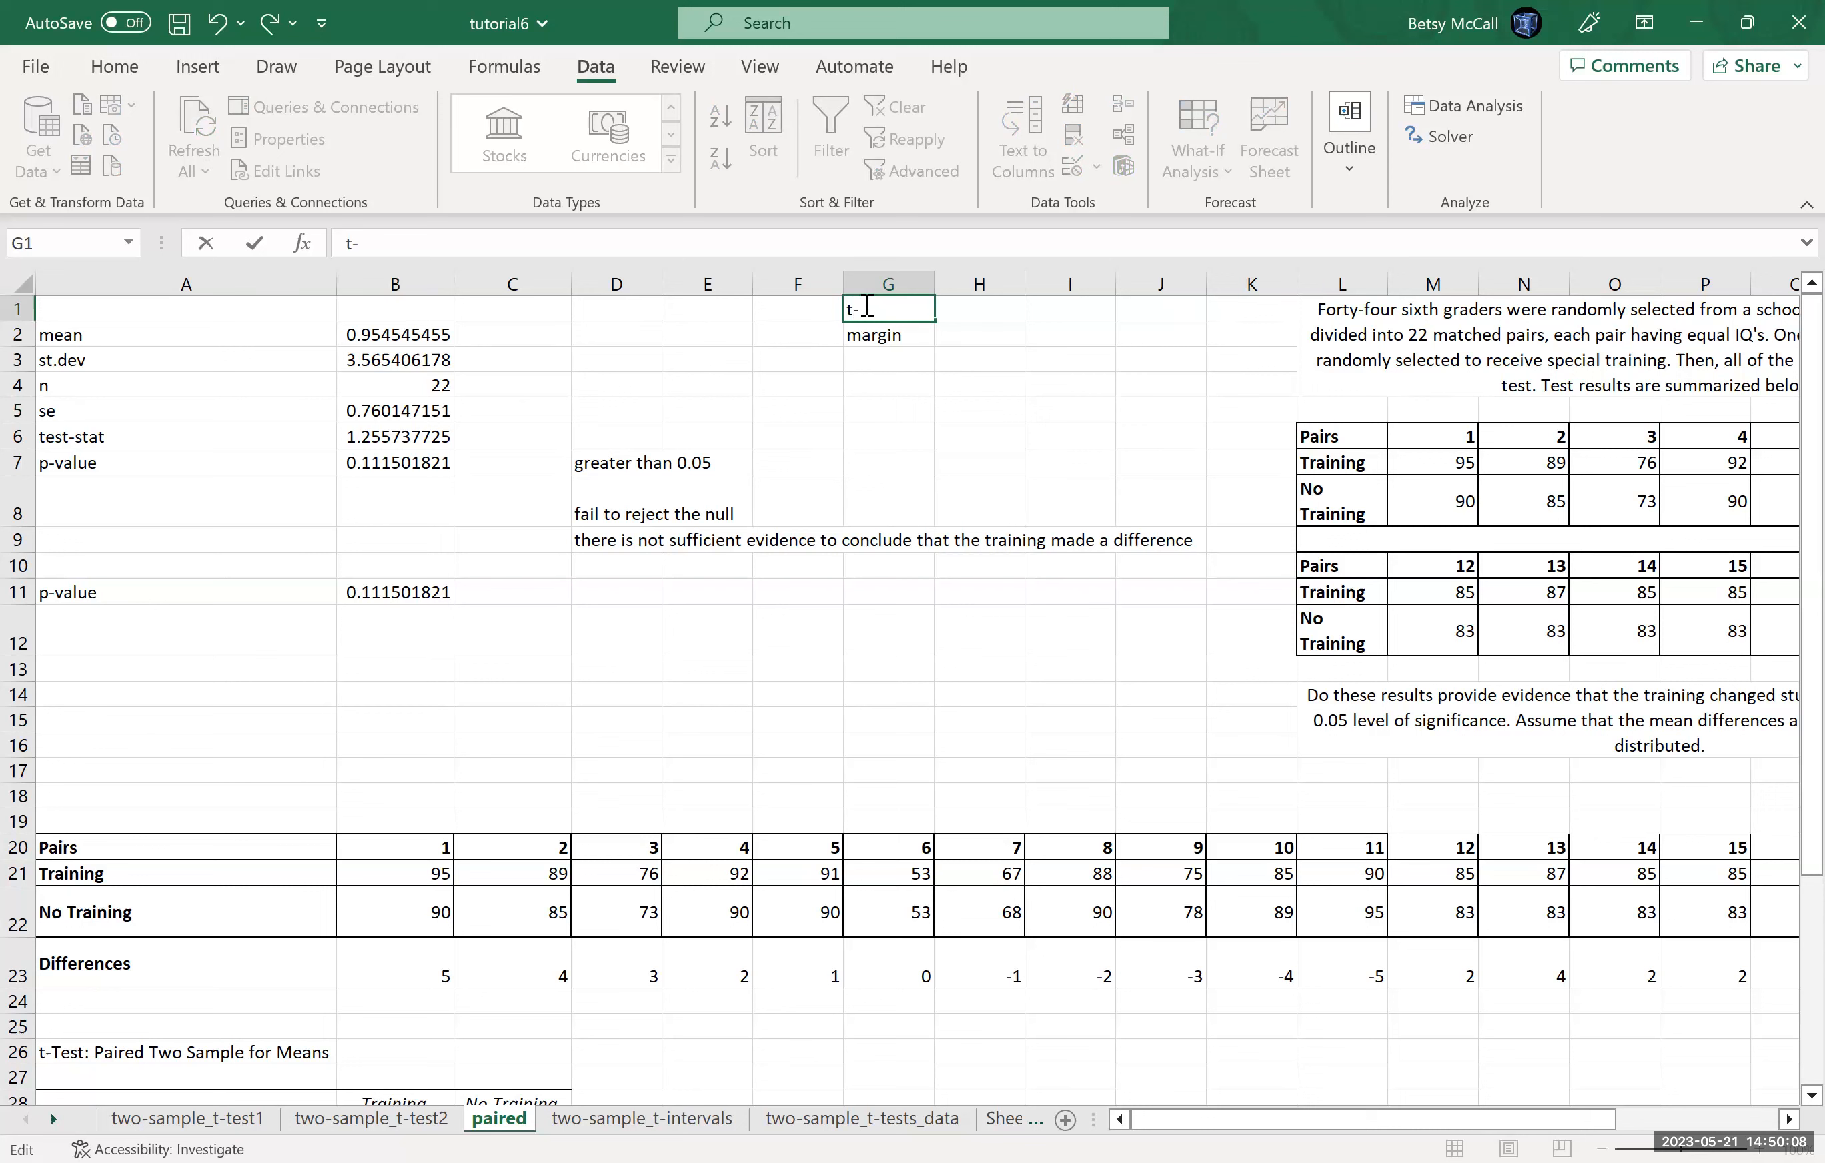
type("-value")
key("Tab")
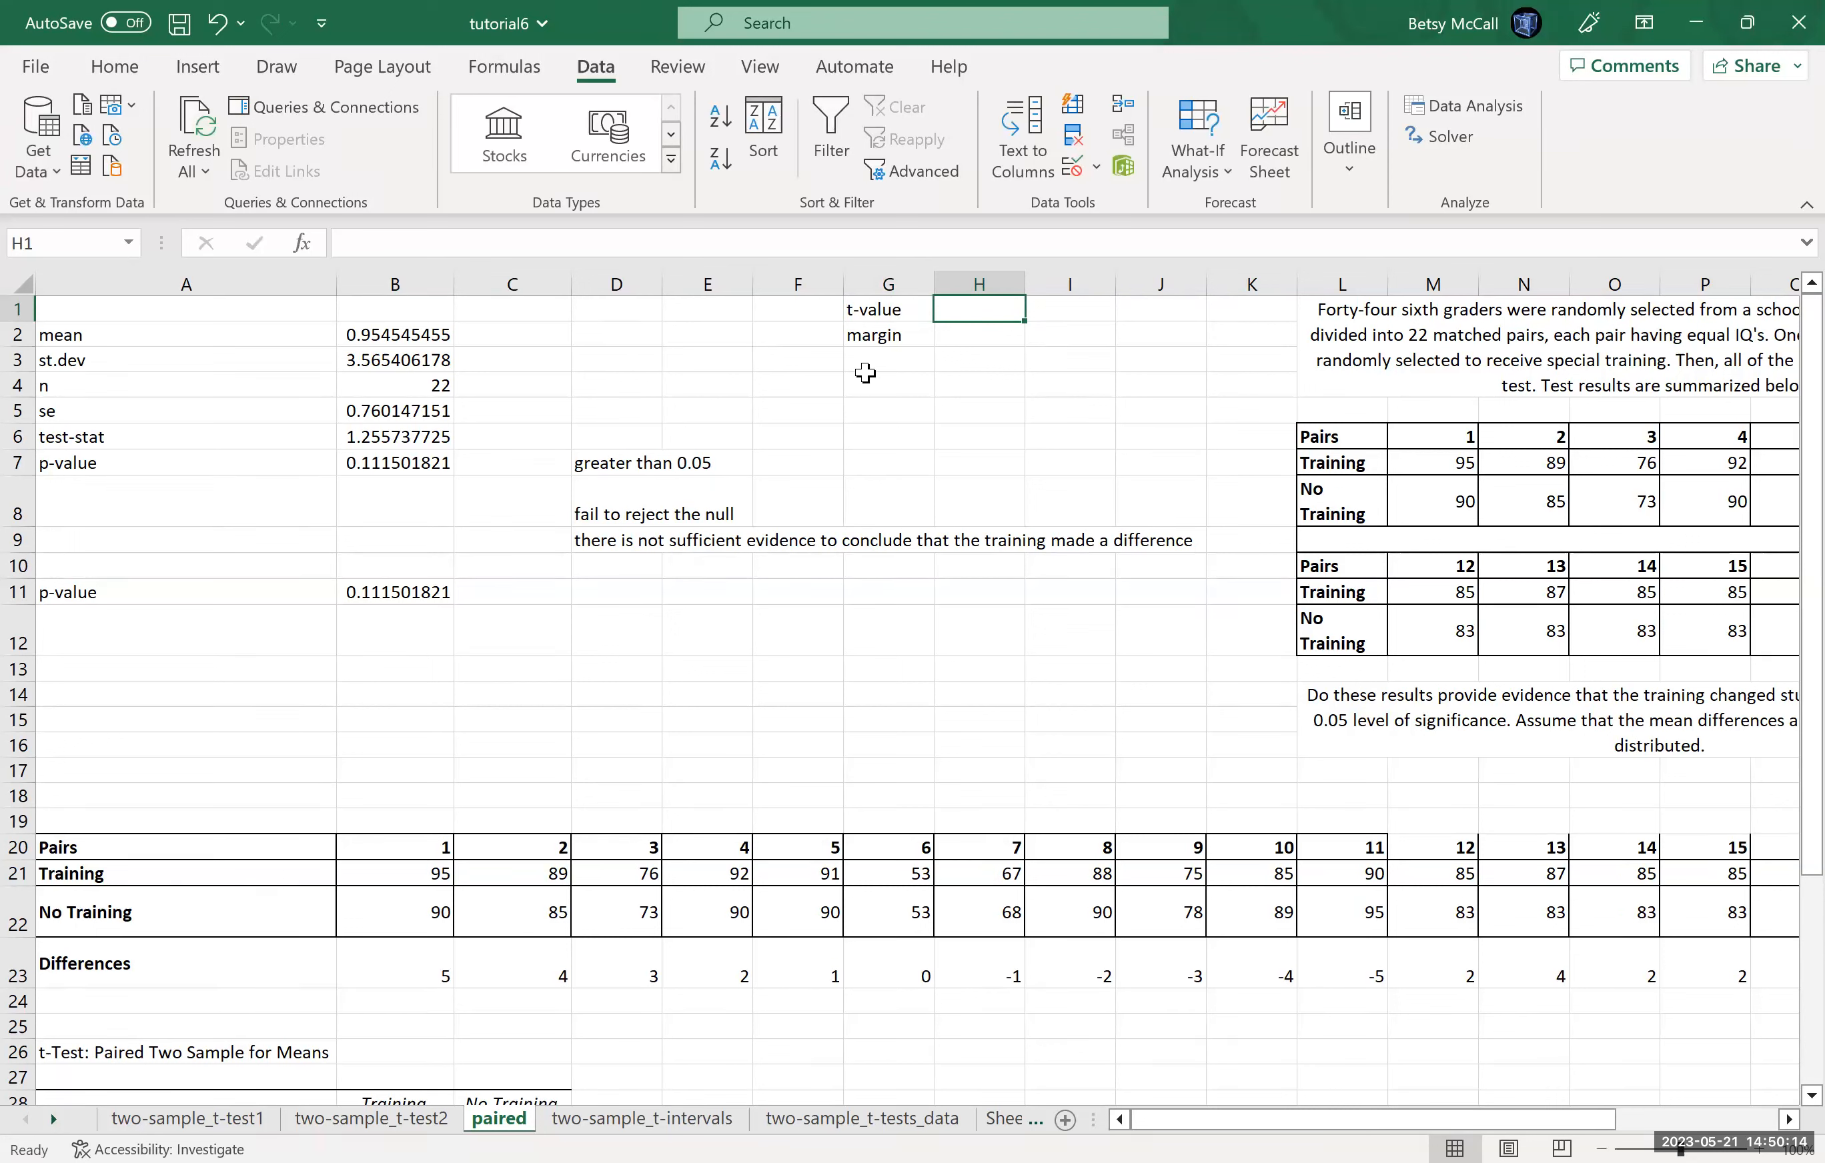
Step: Calculate the two-tailed critical t-value in H1 with =T.INV.2T(0.05,B4-1)
type("=")
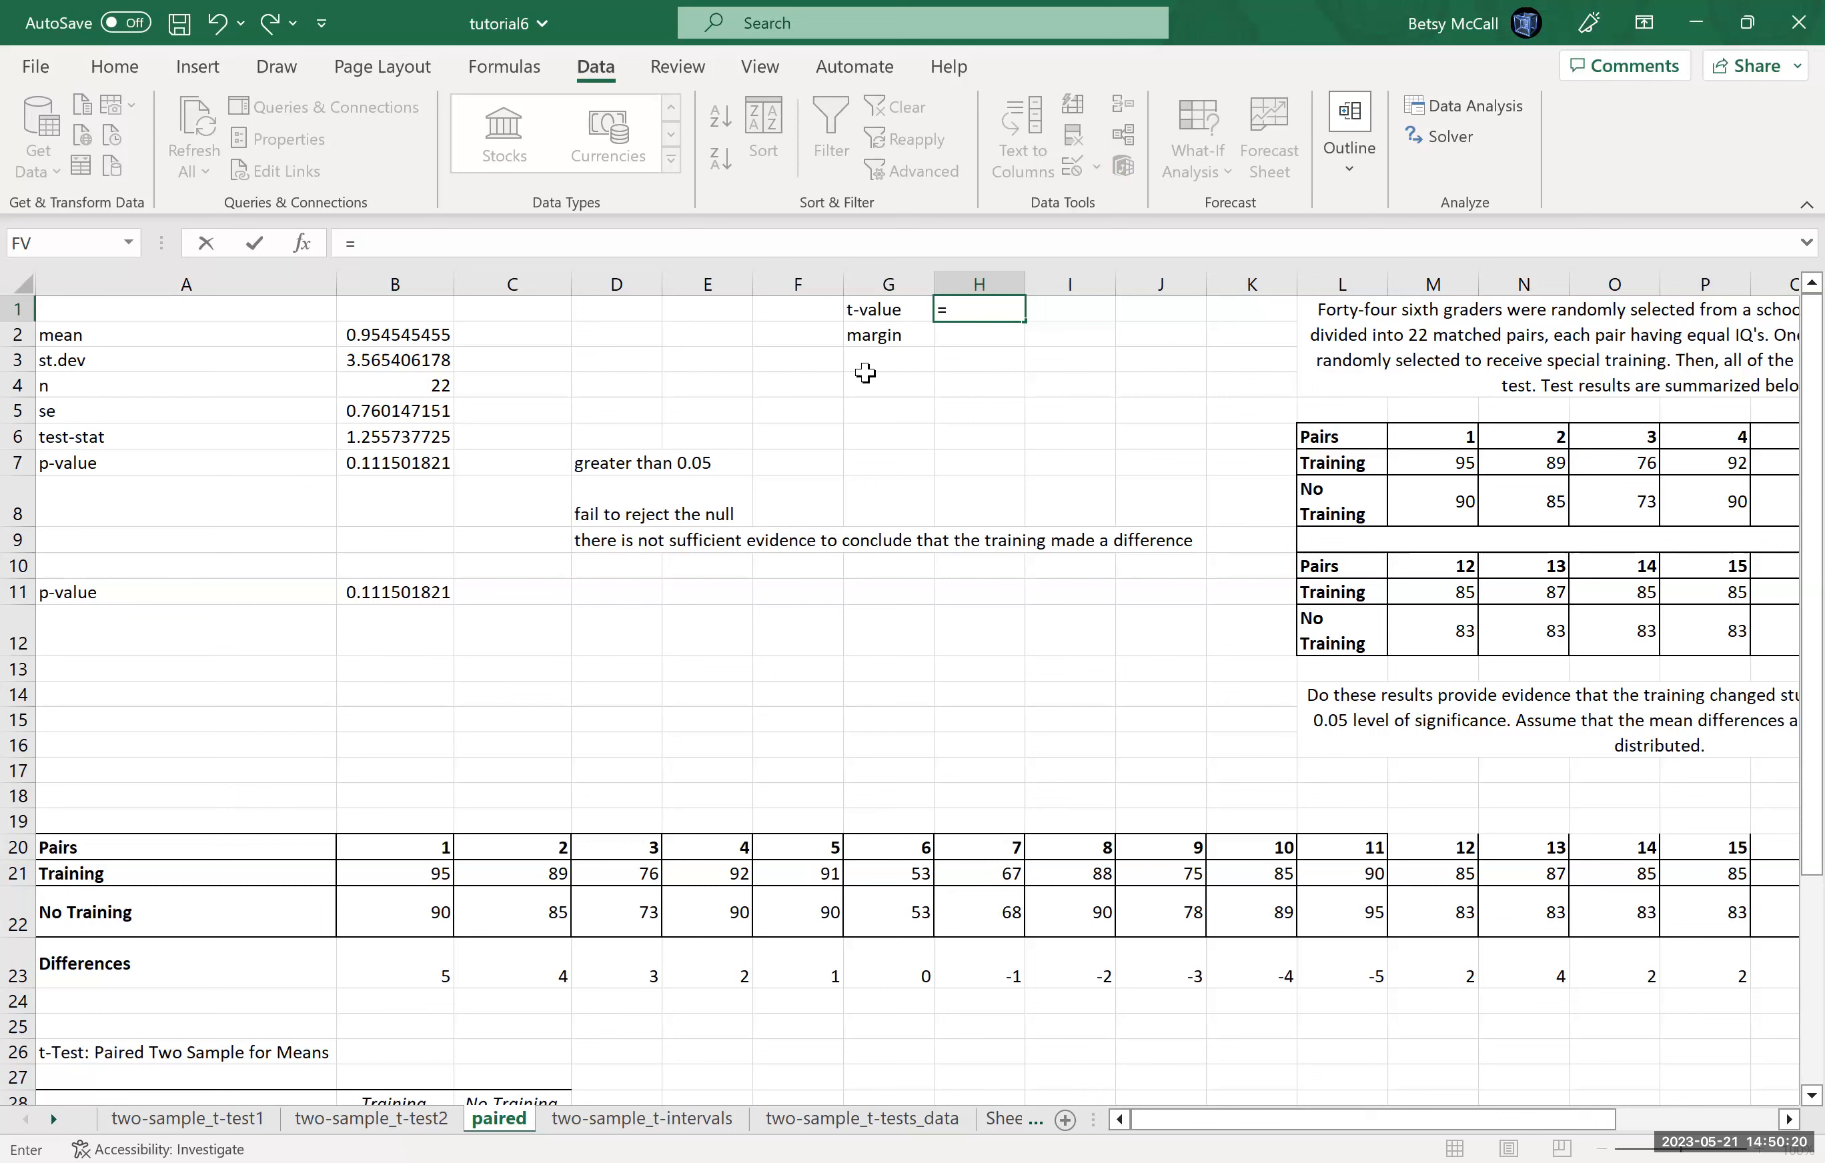
type("T.")
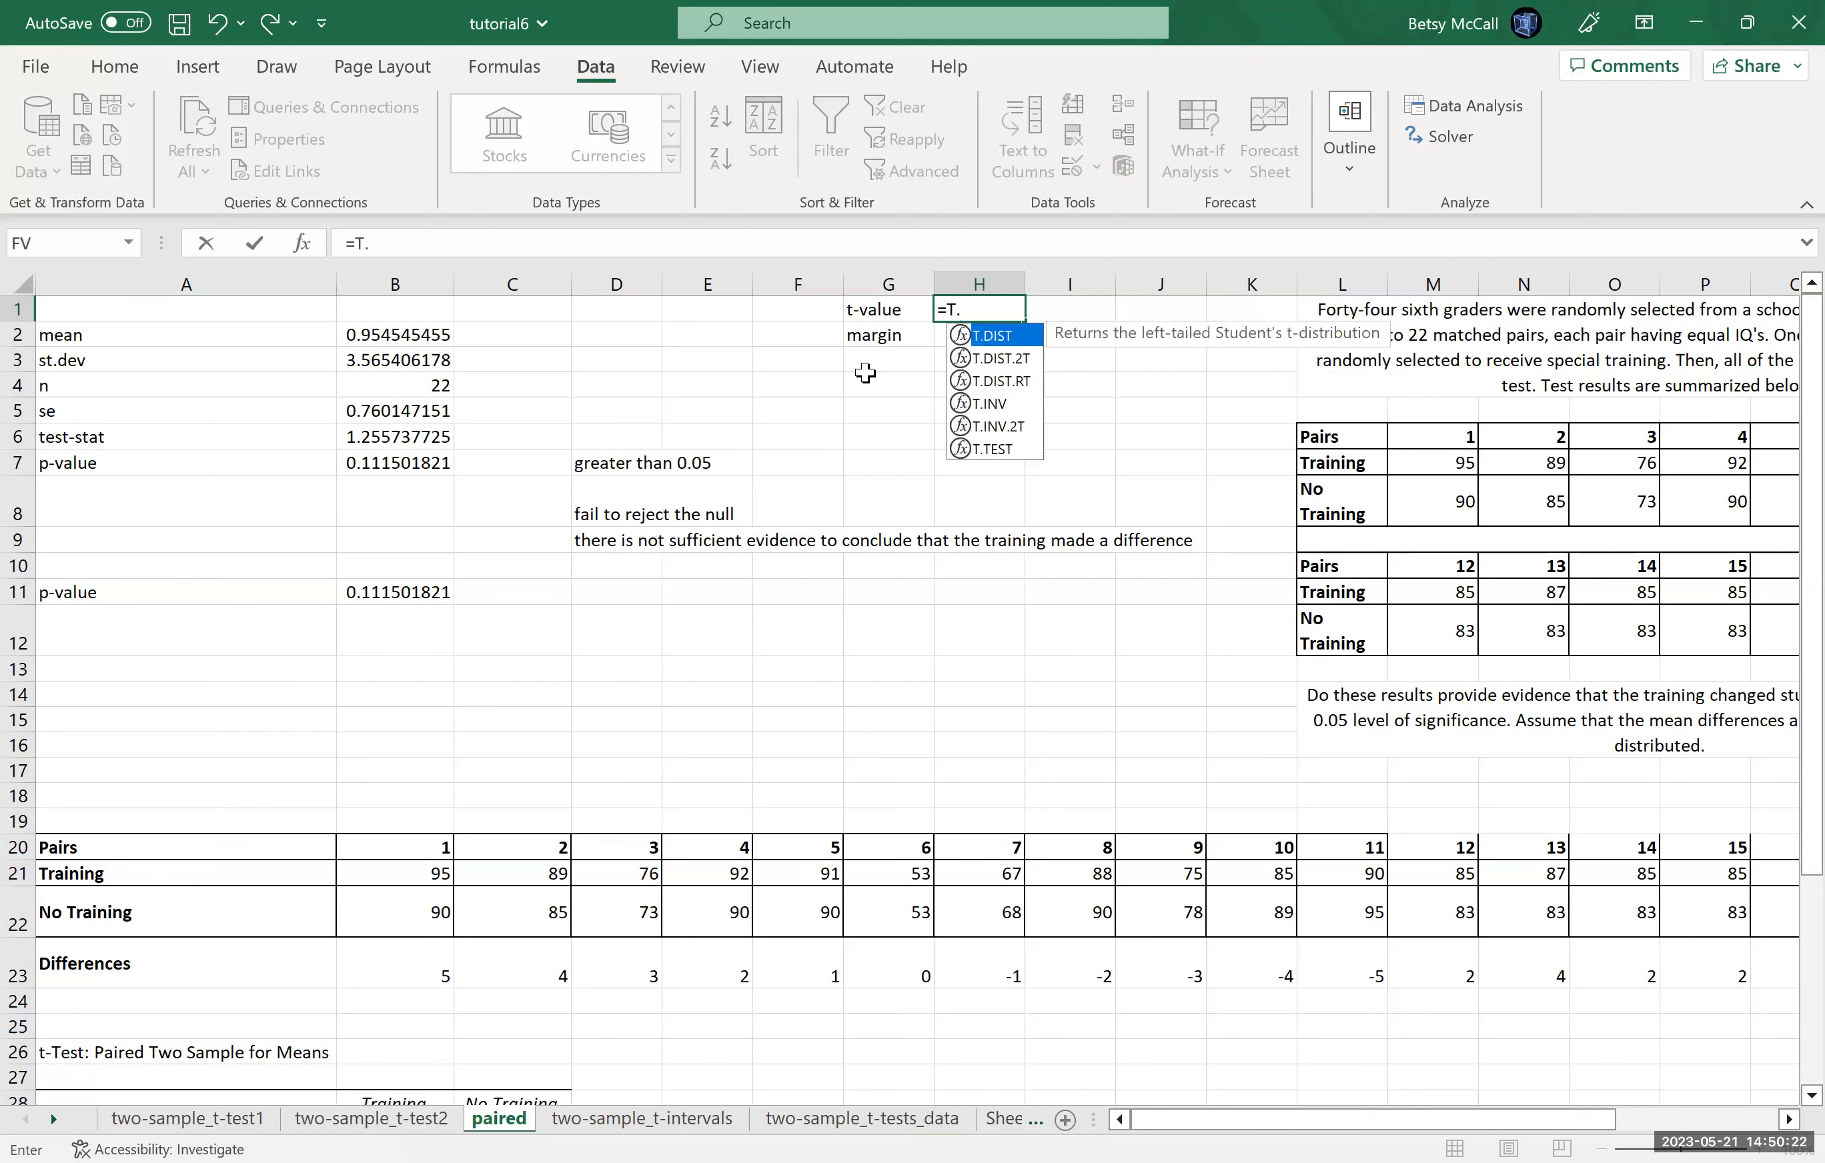
double_click(1012, 424)
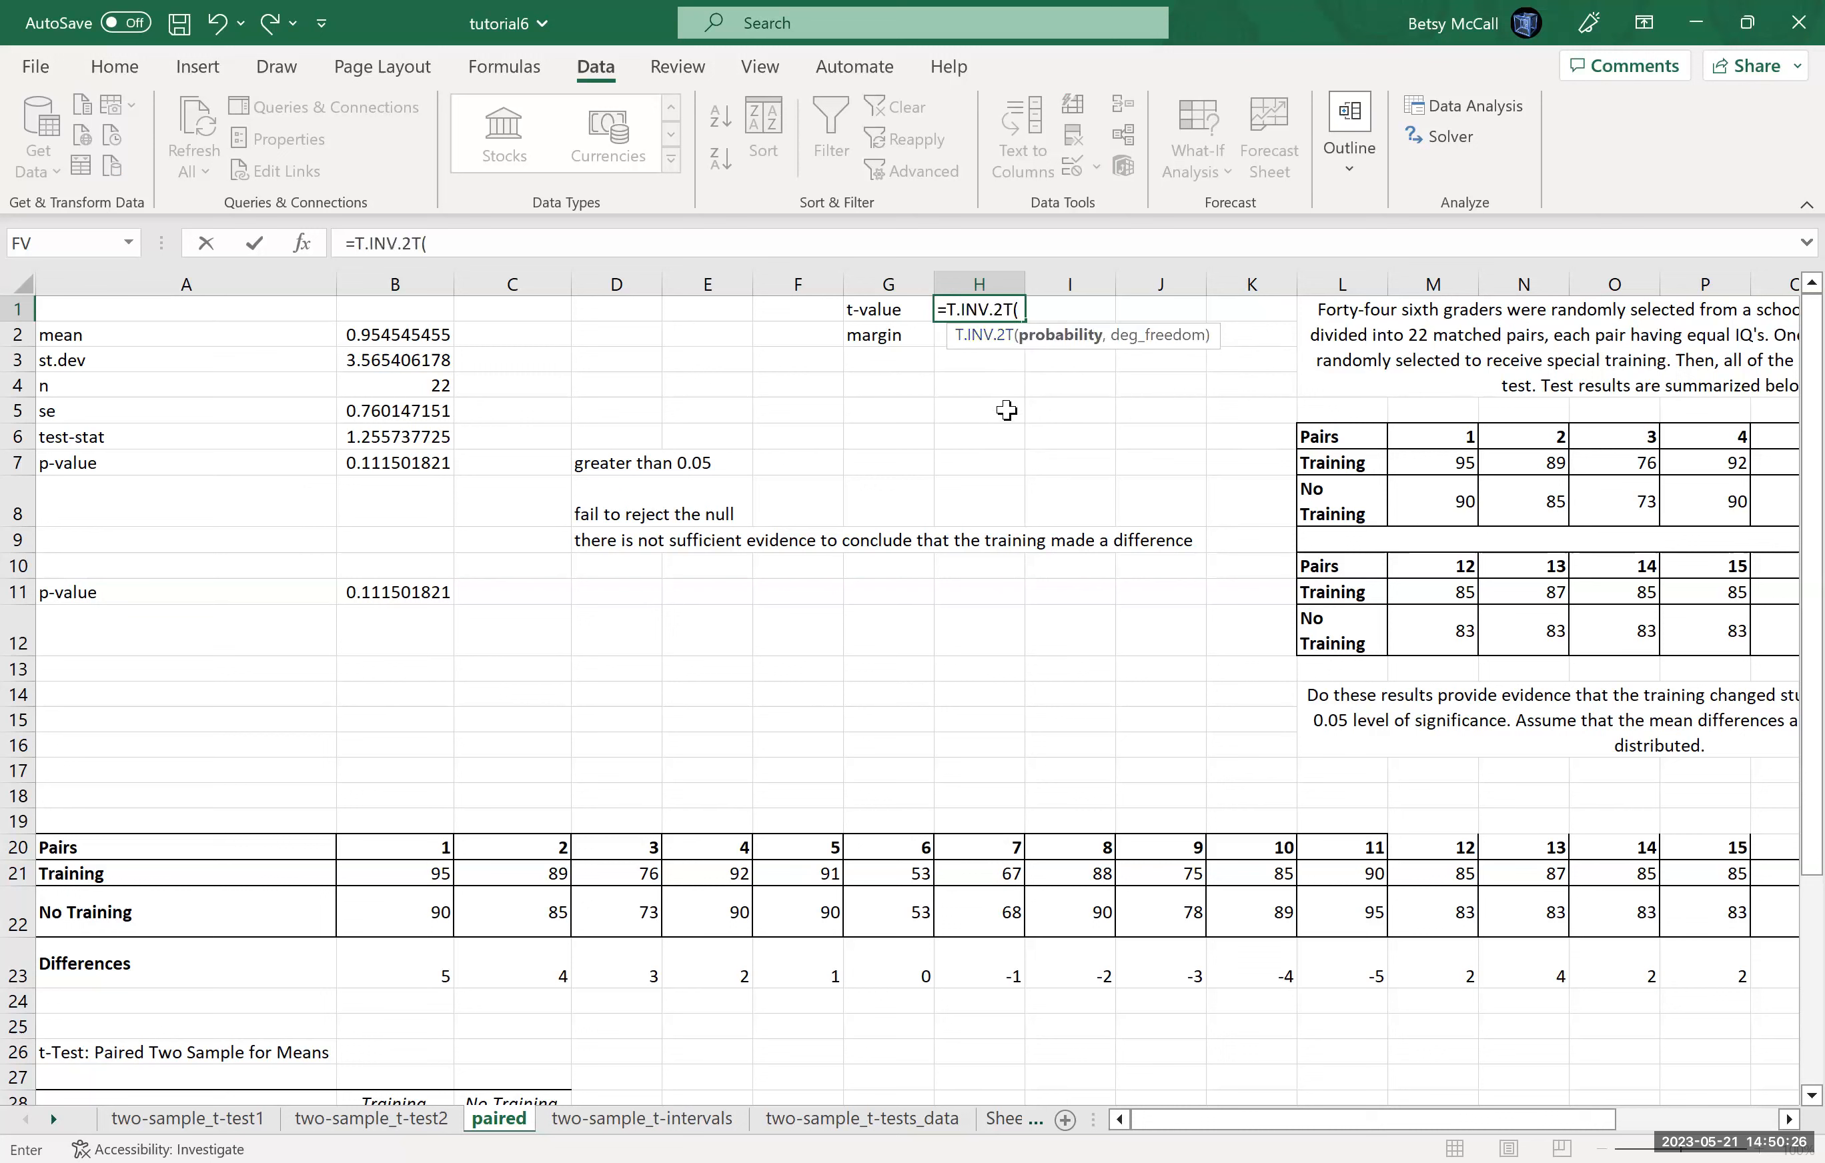
type("5")
key("BackSpace")
type("05,")
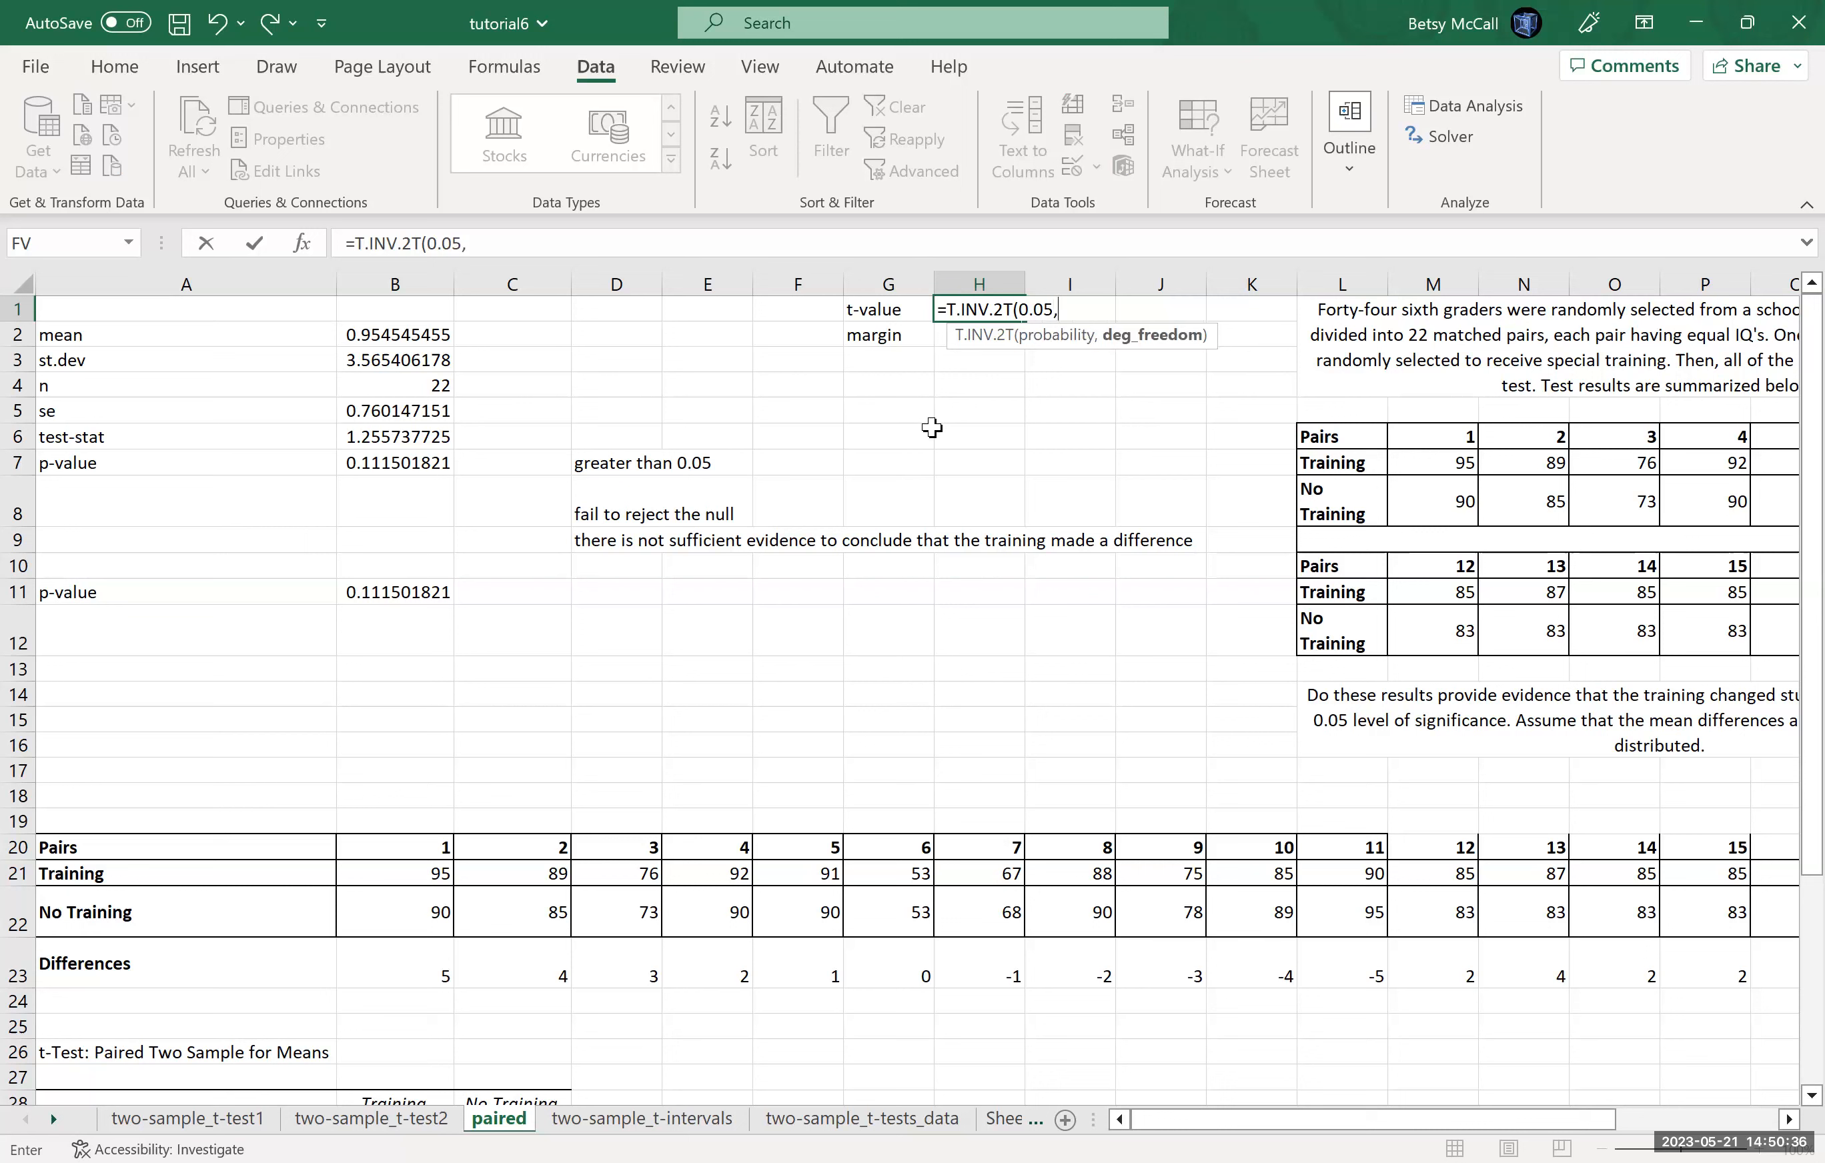
left_click(438, 386)
type("-1)")
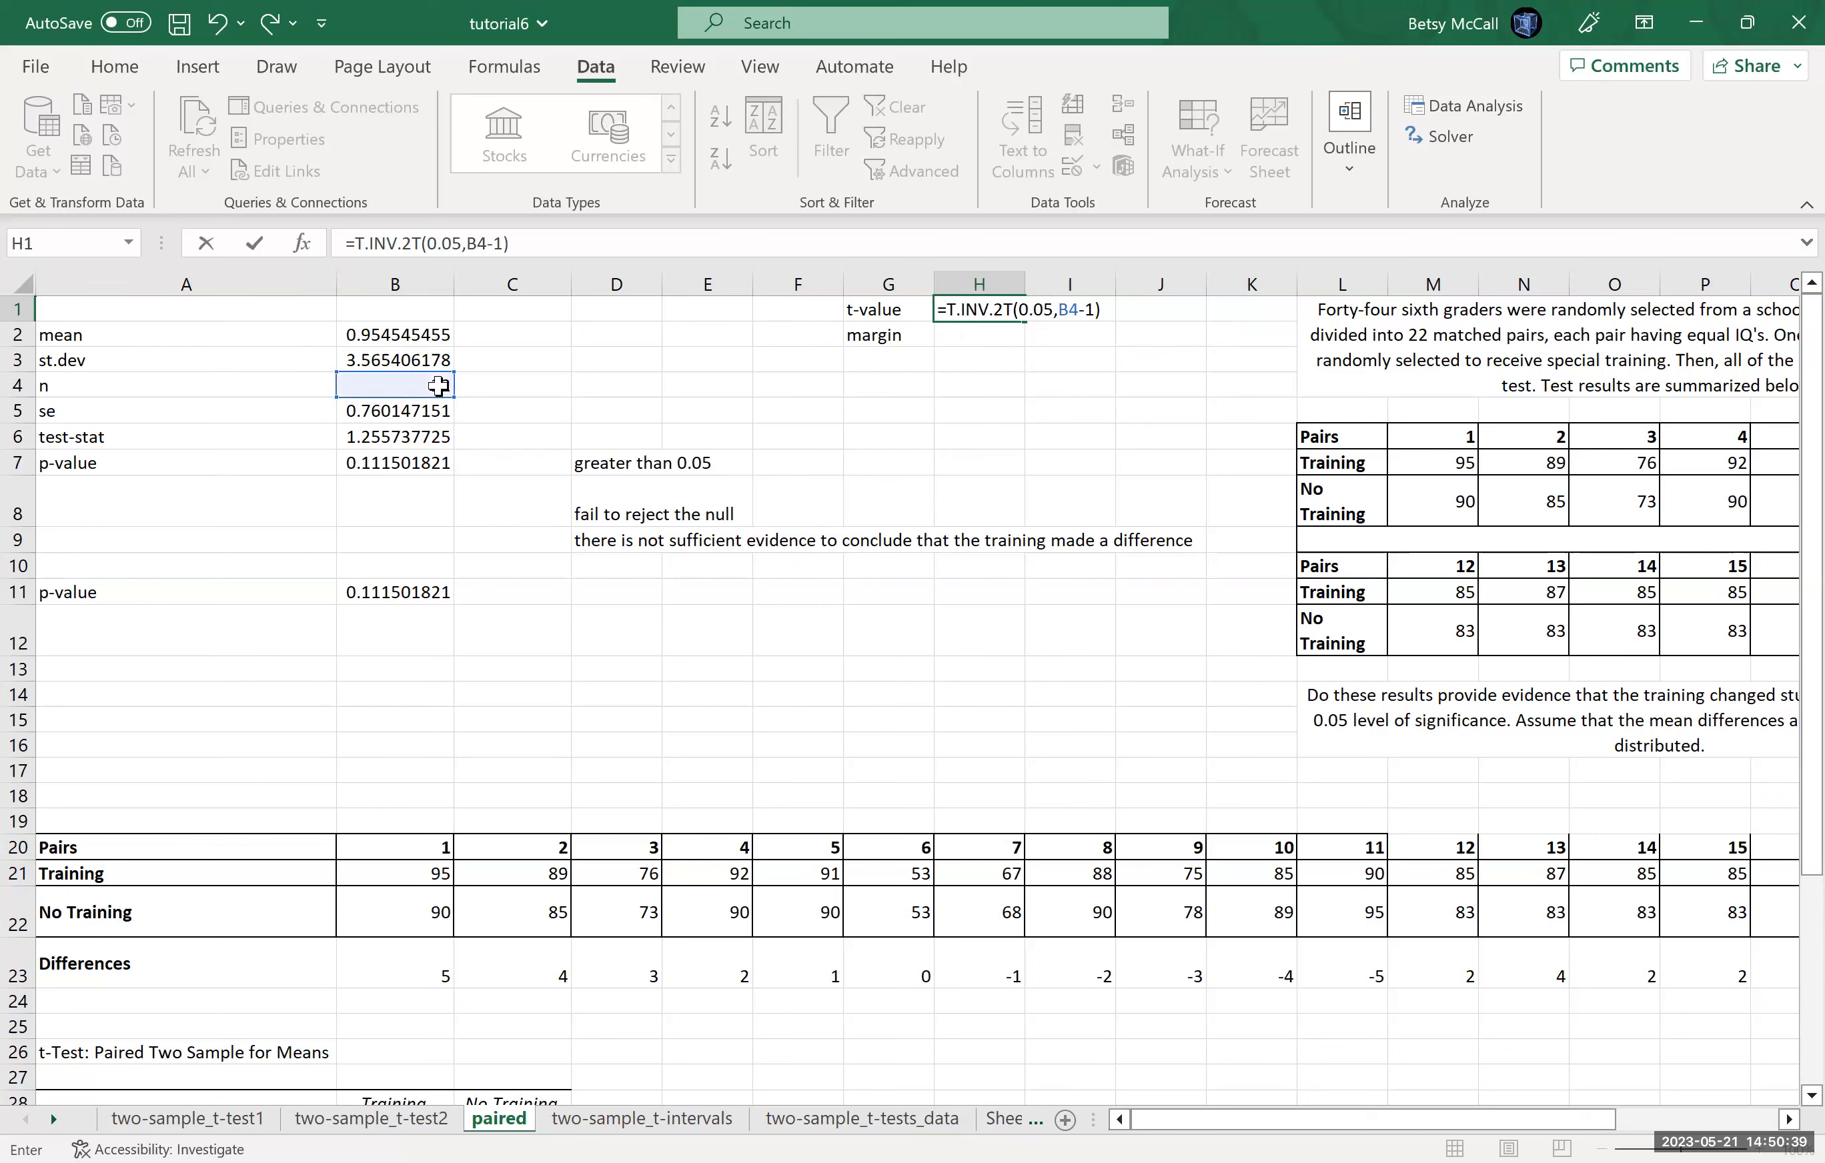
key("Return")
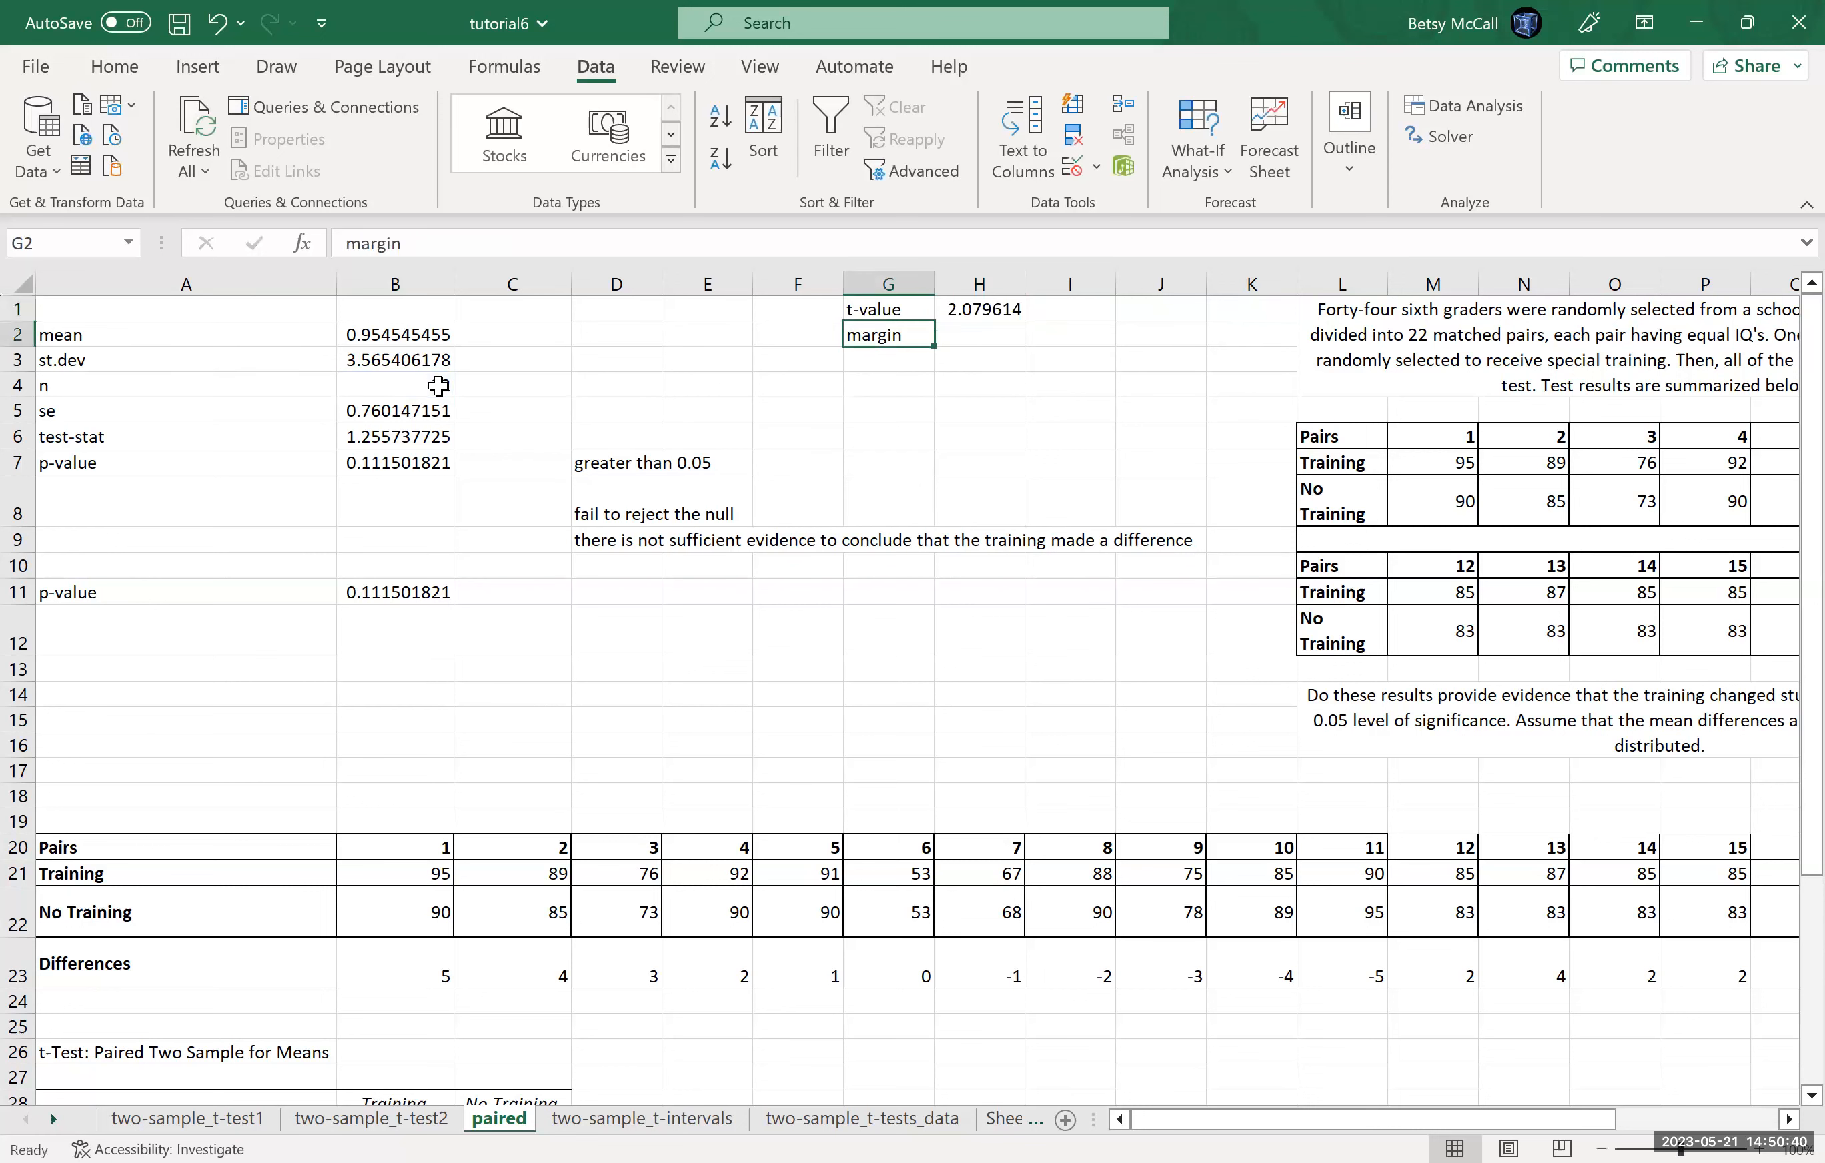
Step: Calculate the margin of error in H2 as the t-value times the standard error, =H1*B5
left_click(974, 335)
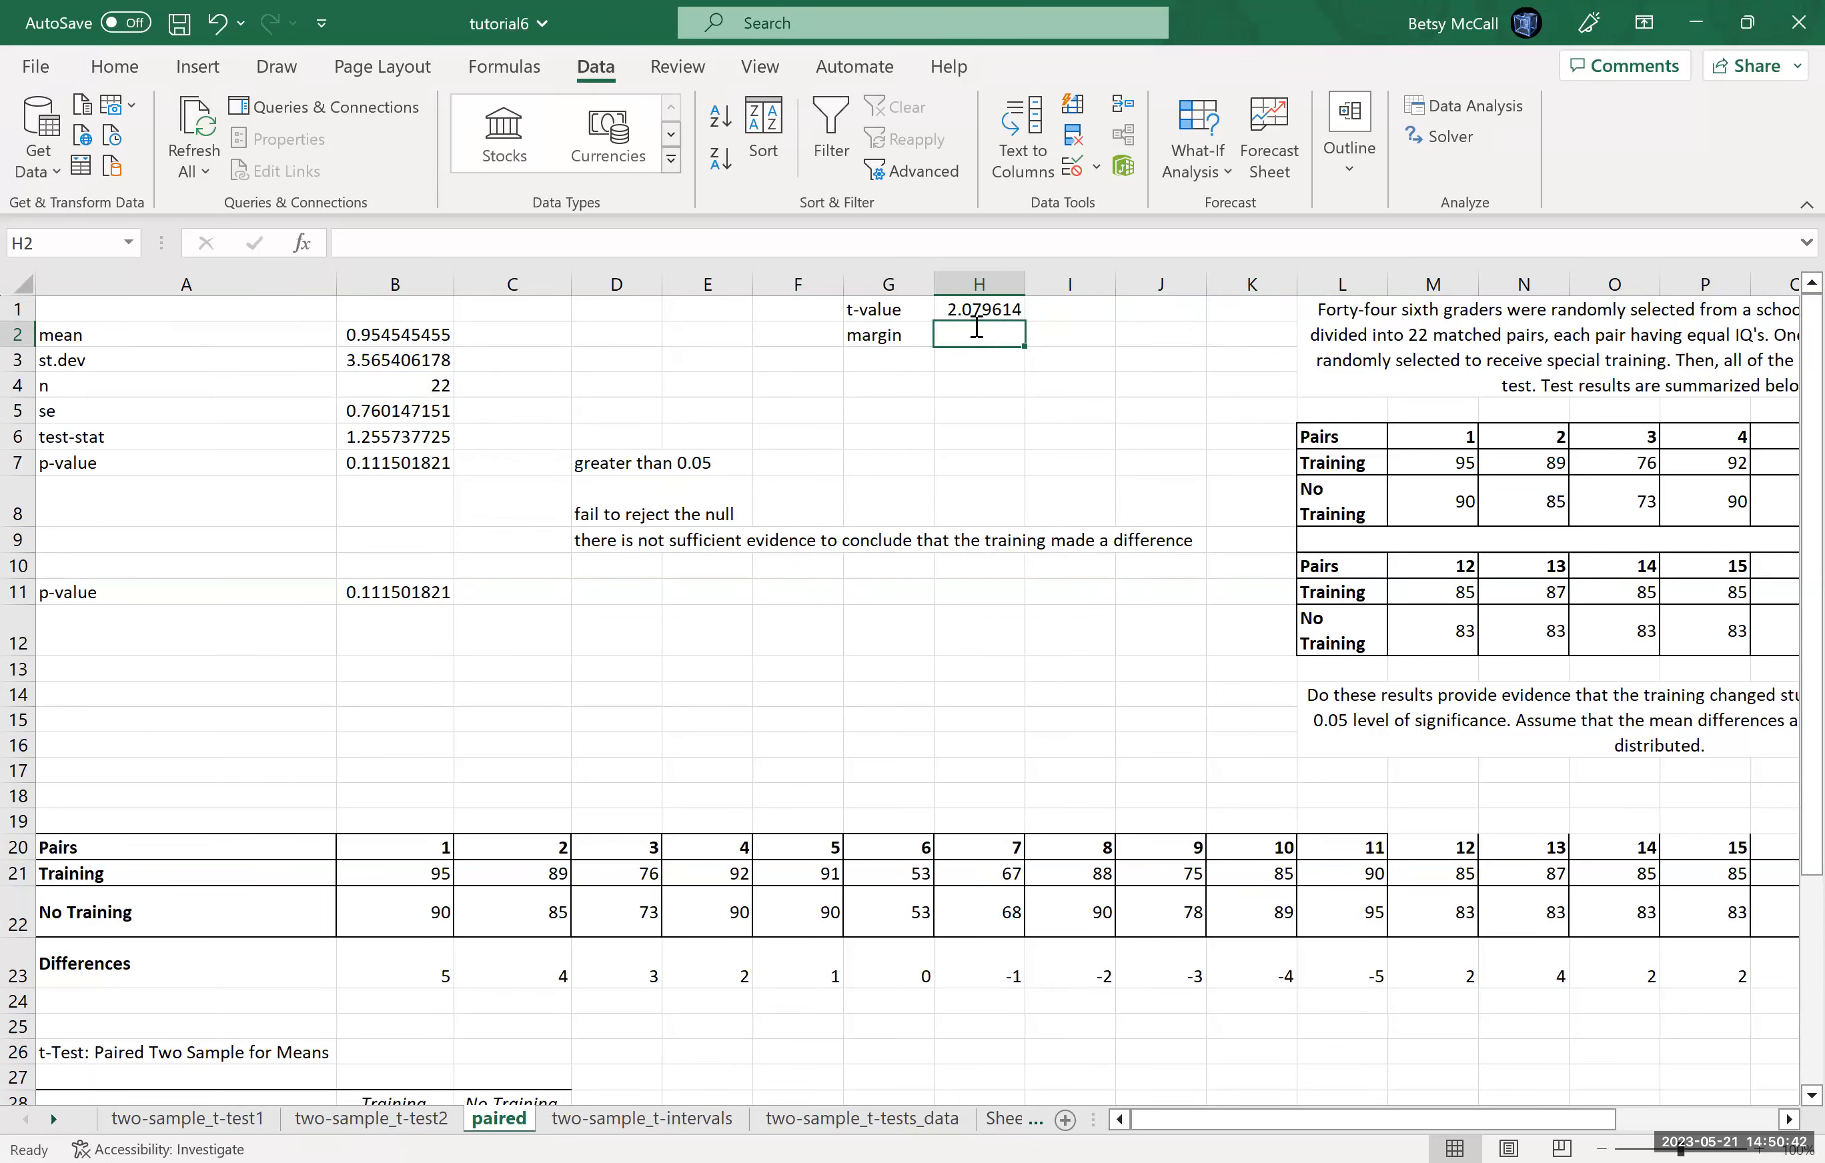
type("=")
left_click(978, 309)
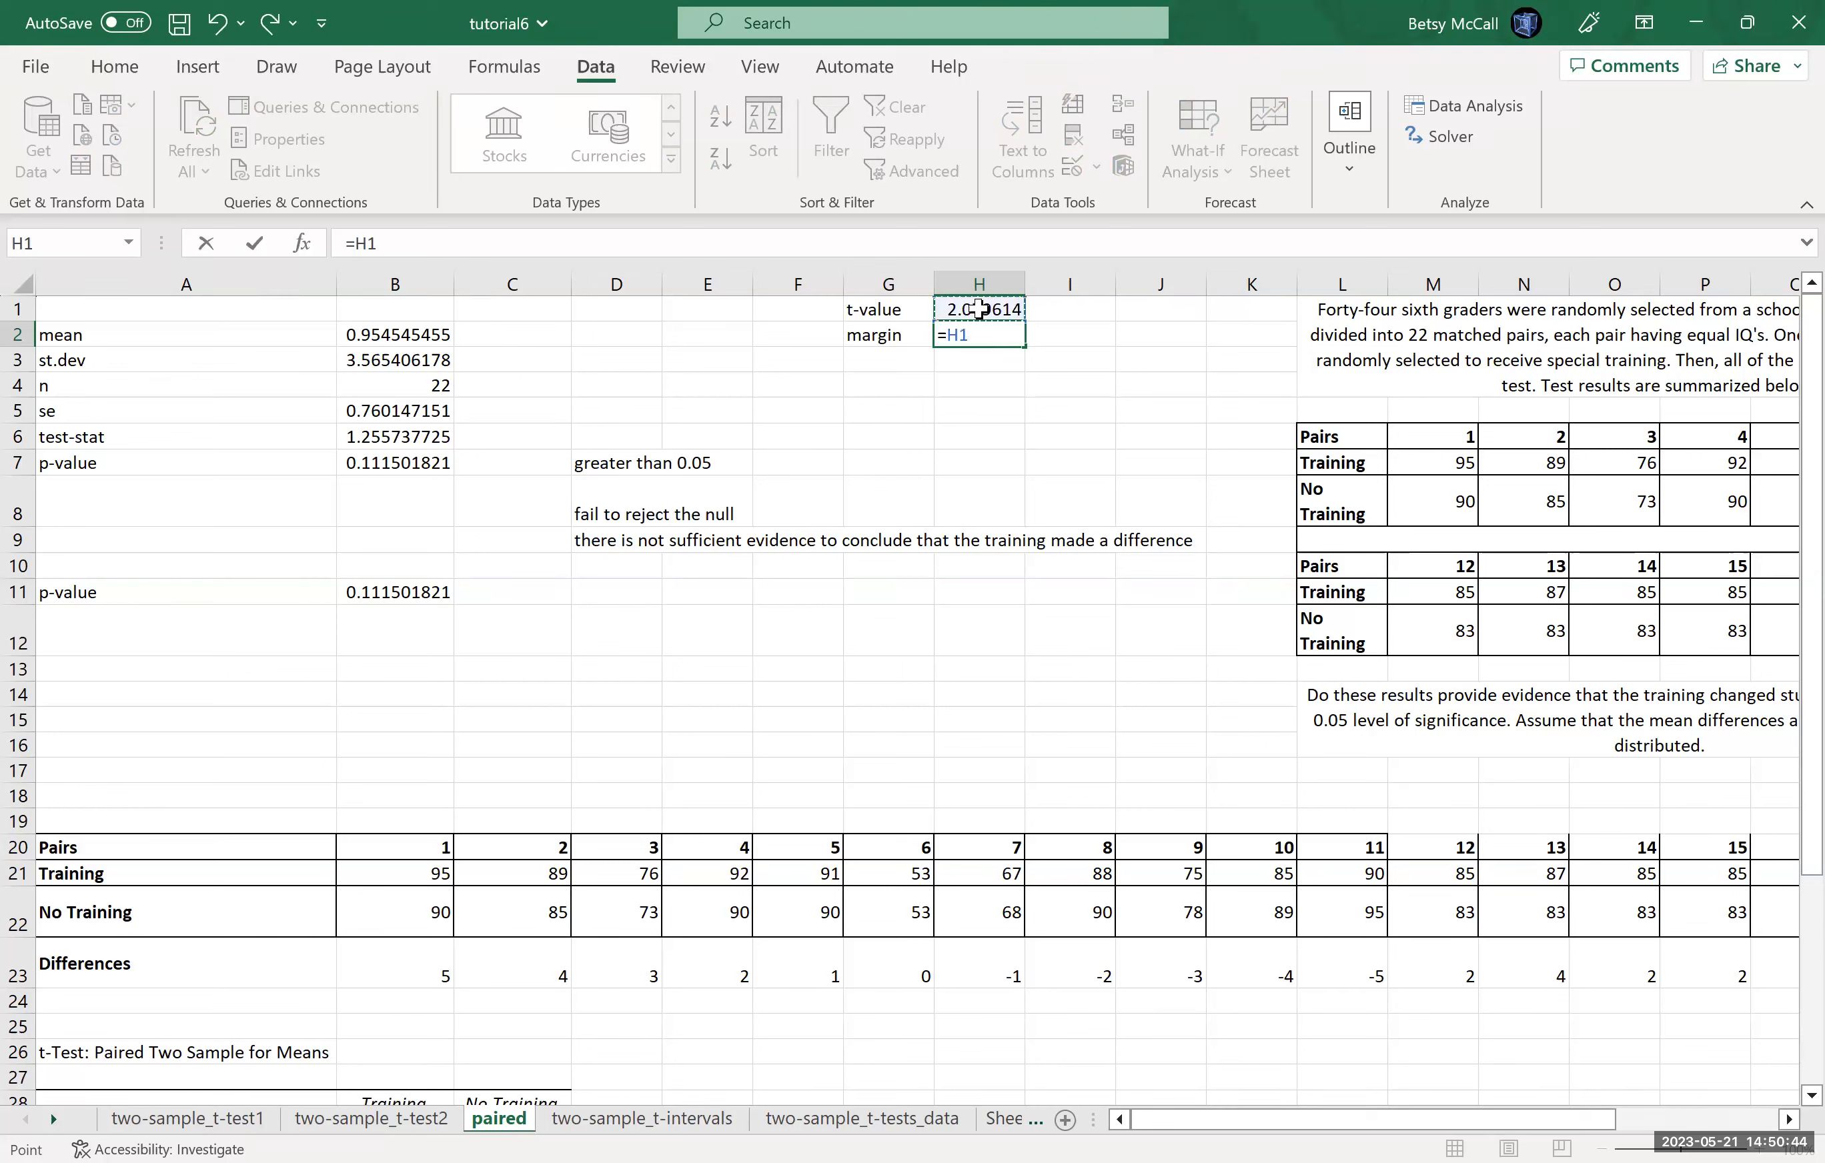
type("*")
left_click(418, 415)
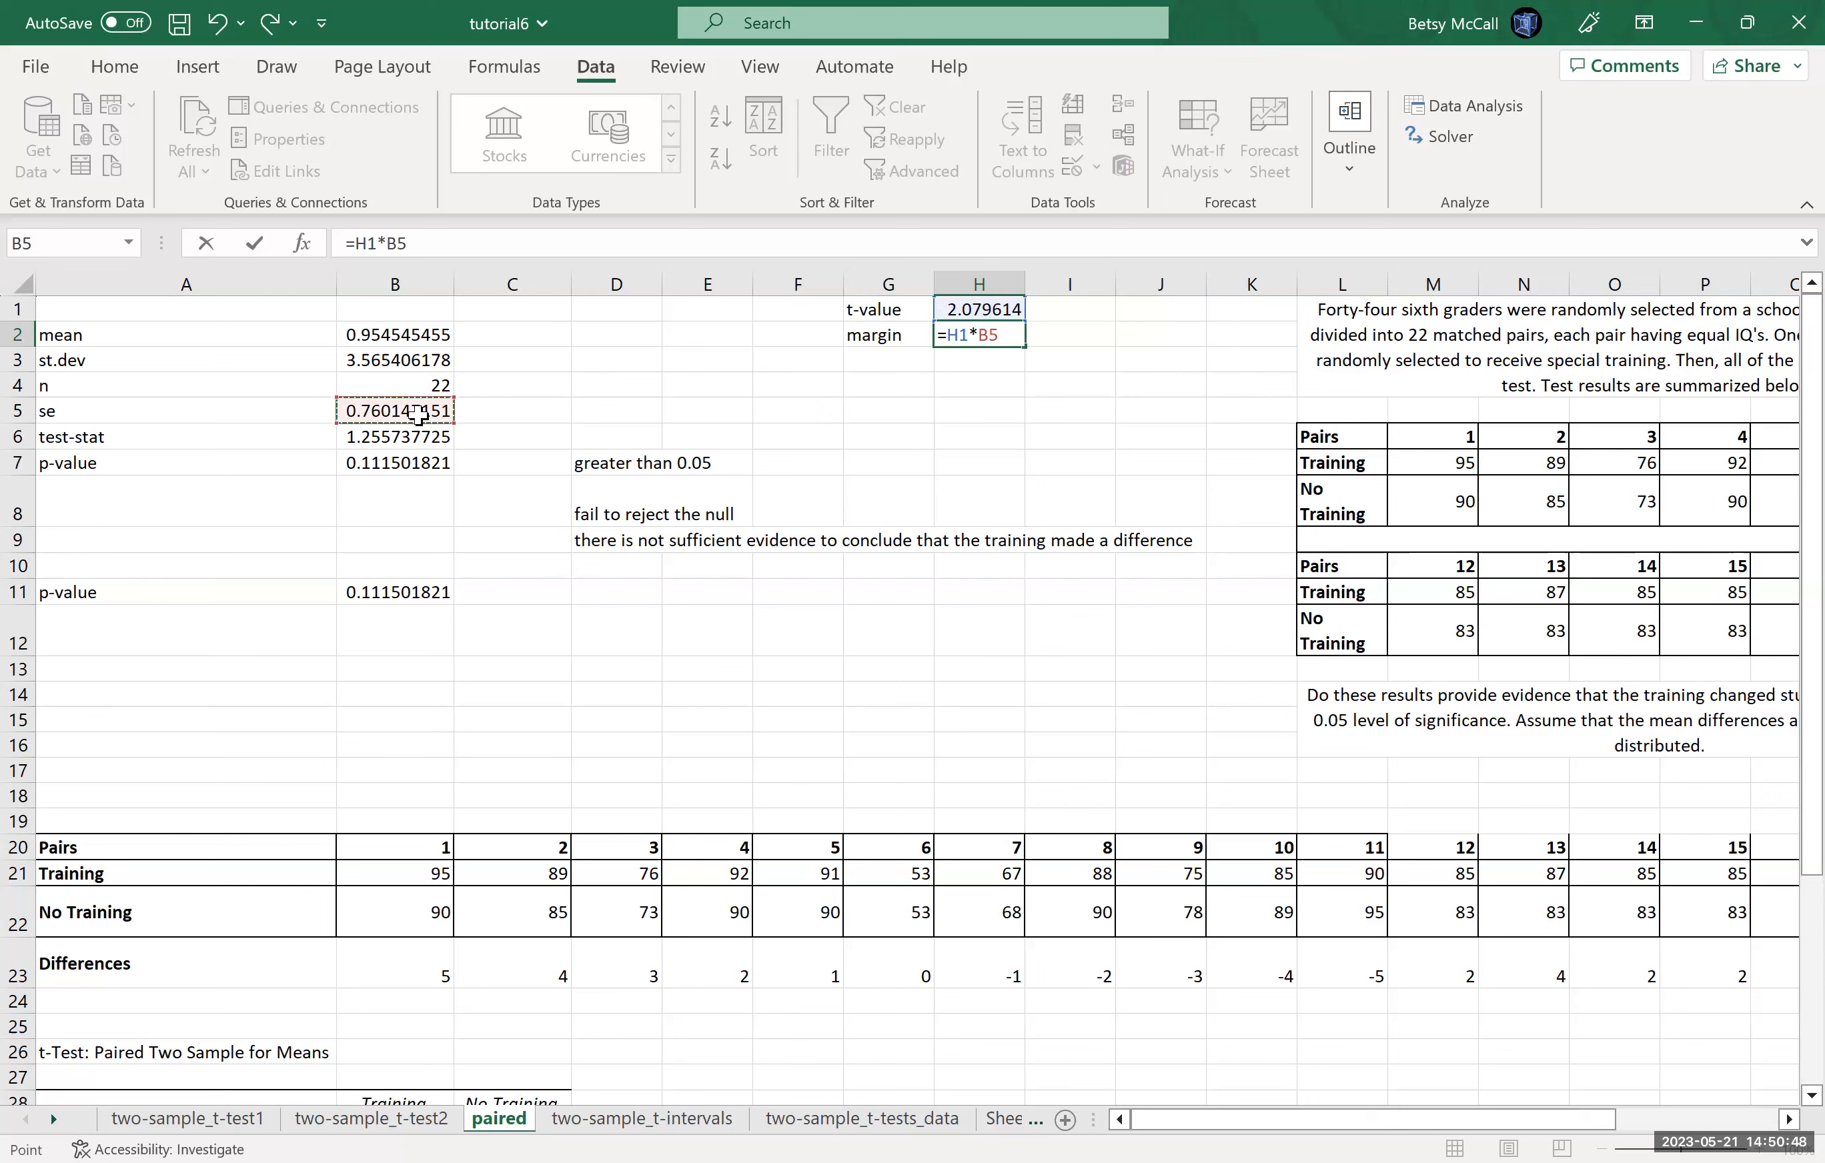
key("Return")
Step: Label cells G3 and G4 "lower" and "upper" for the interval bounds
left_click(887, 362)
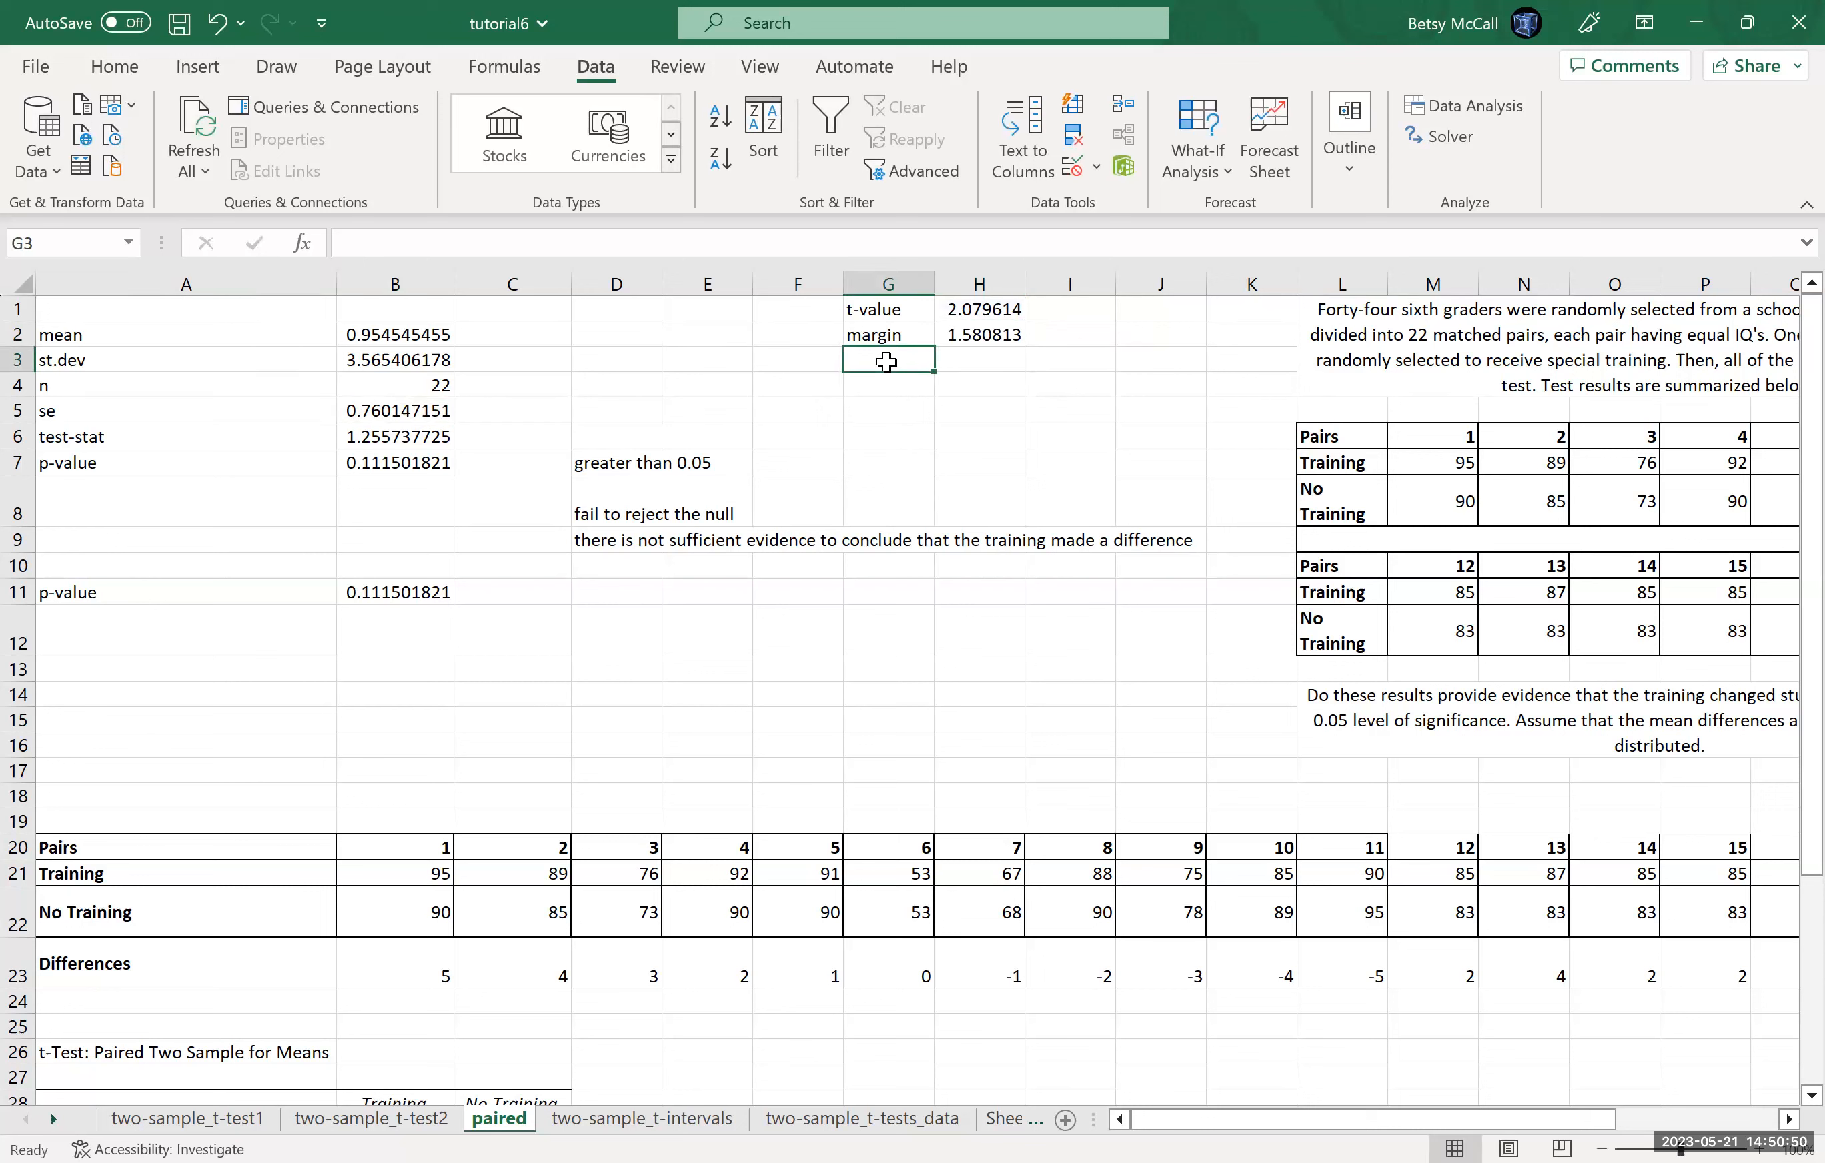
type("lower")
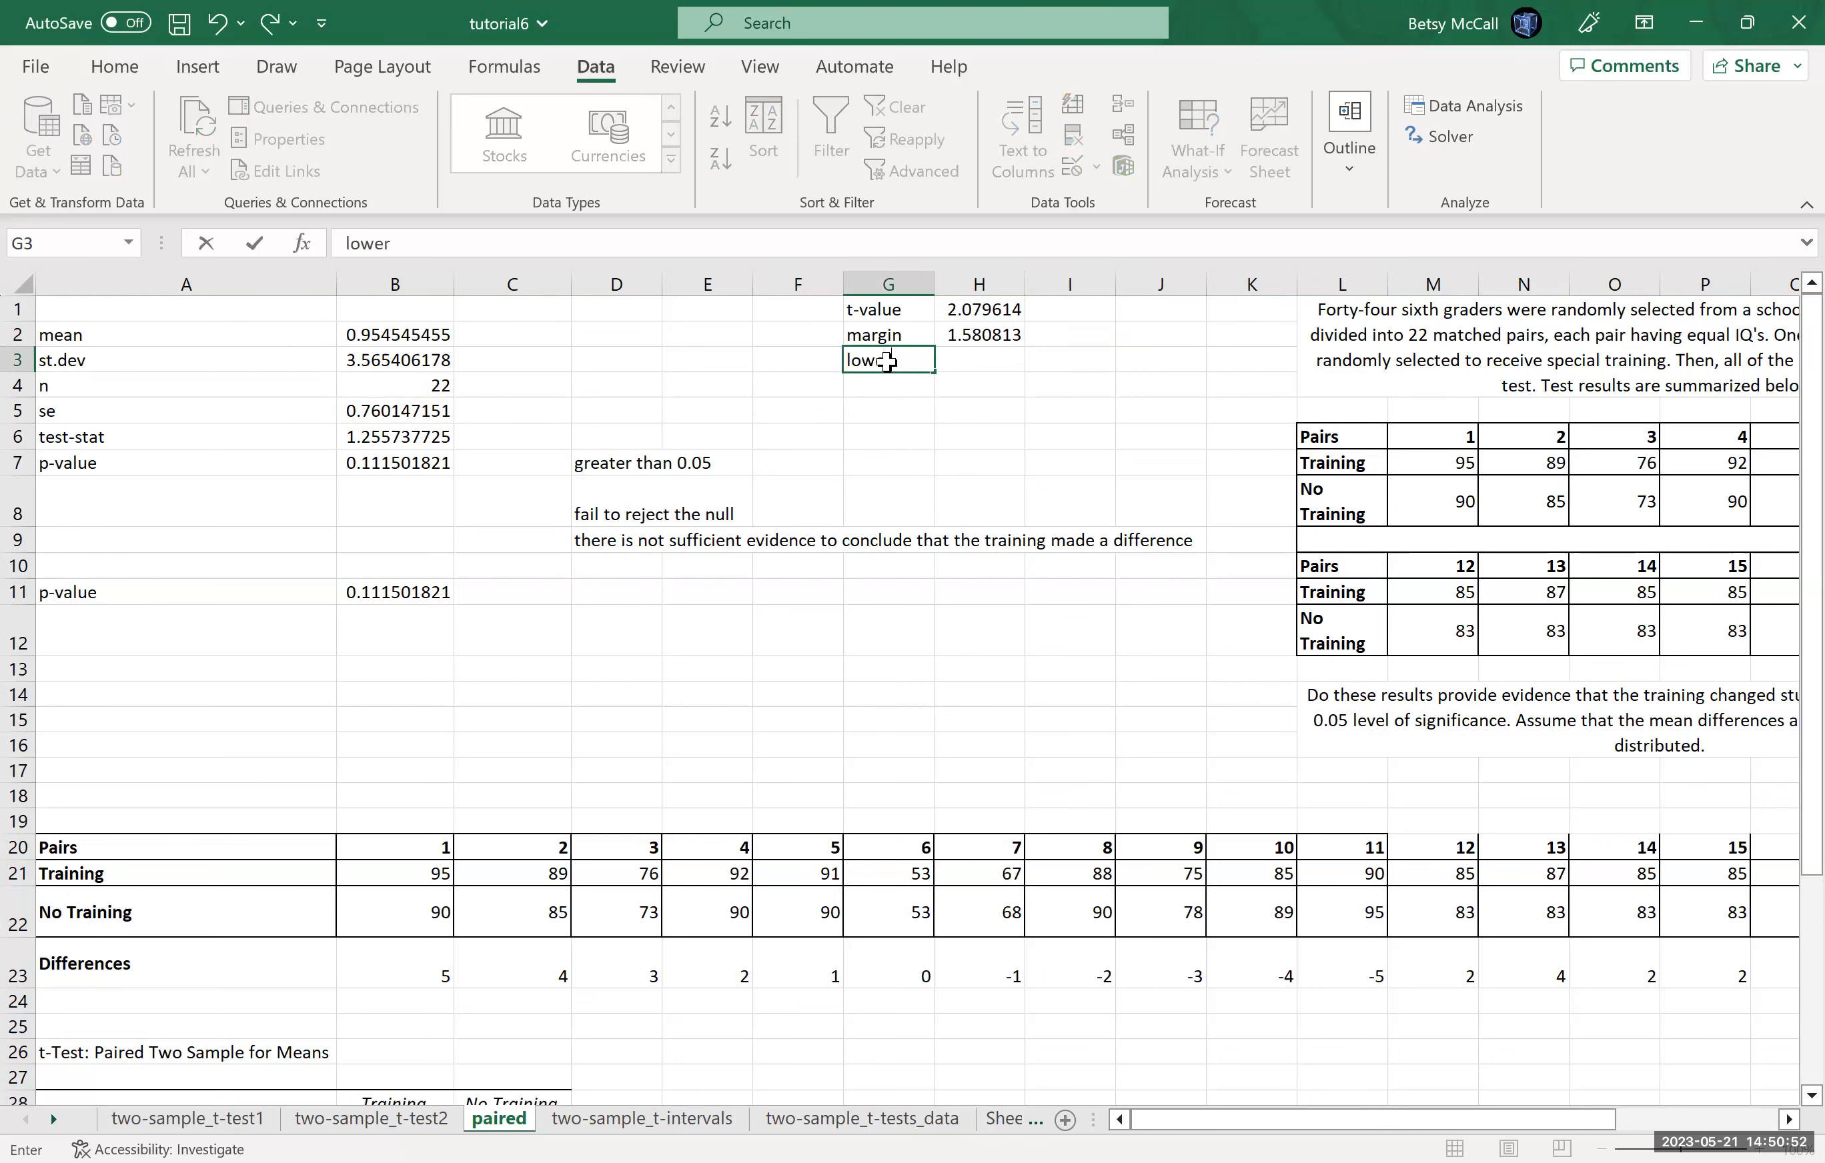
key("Tab")
left_click(892, 388)
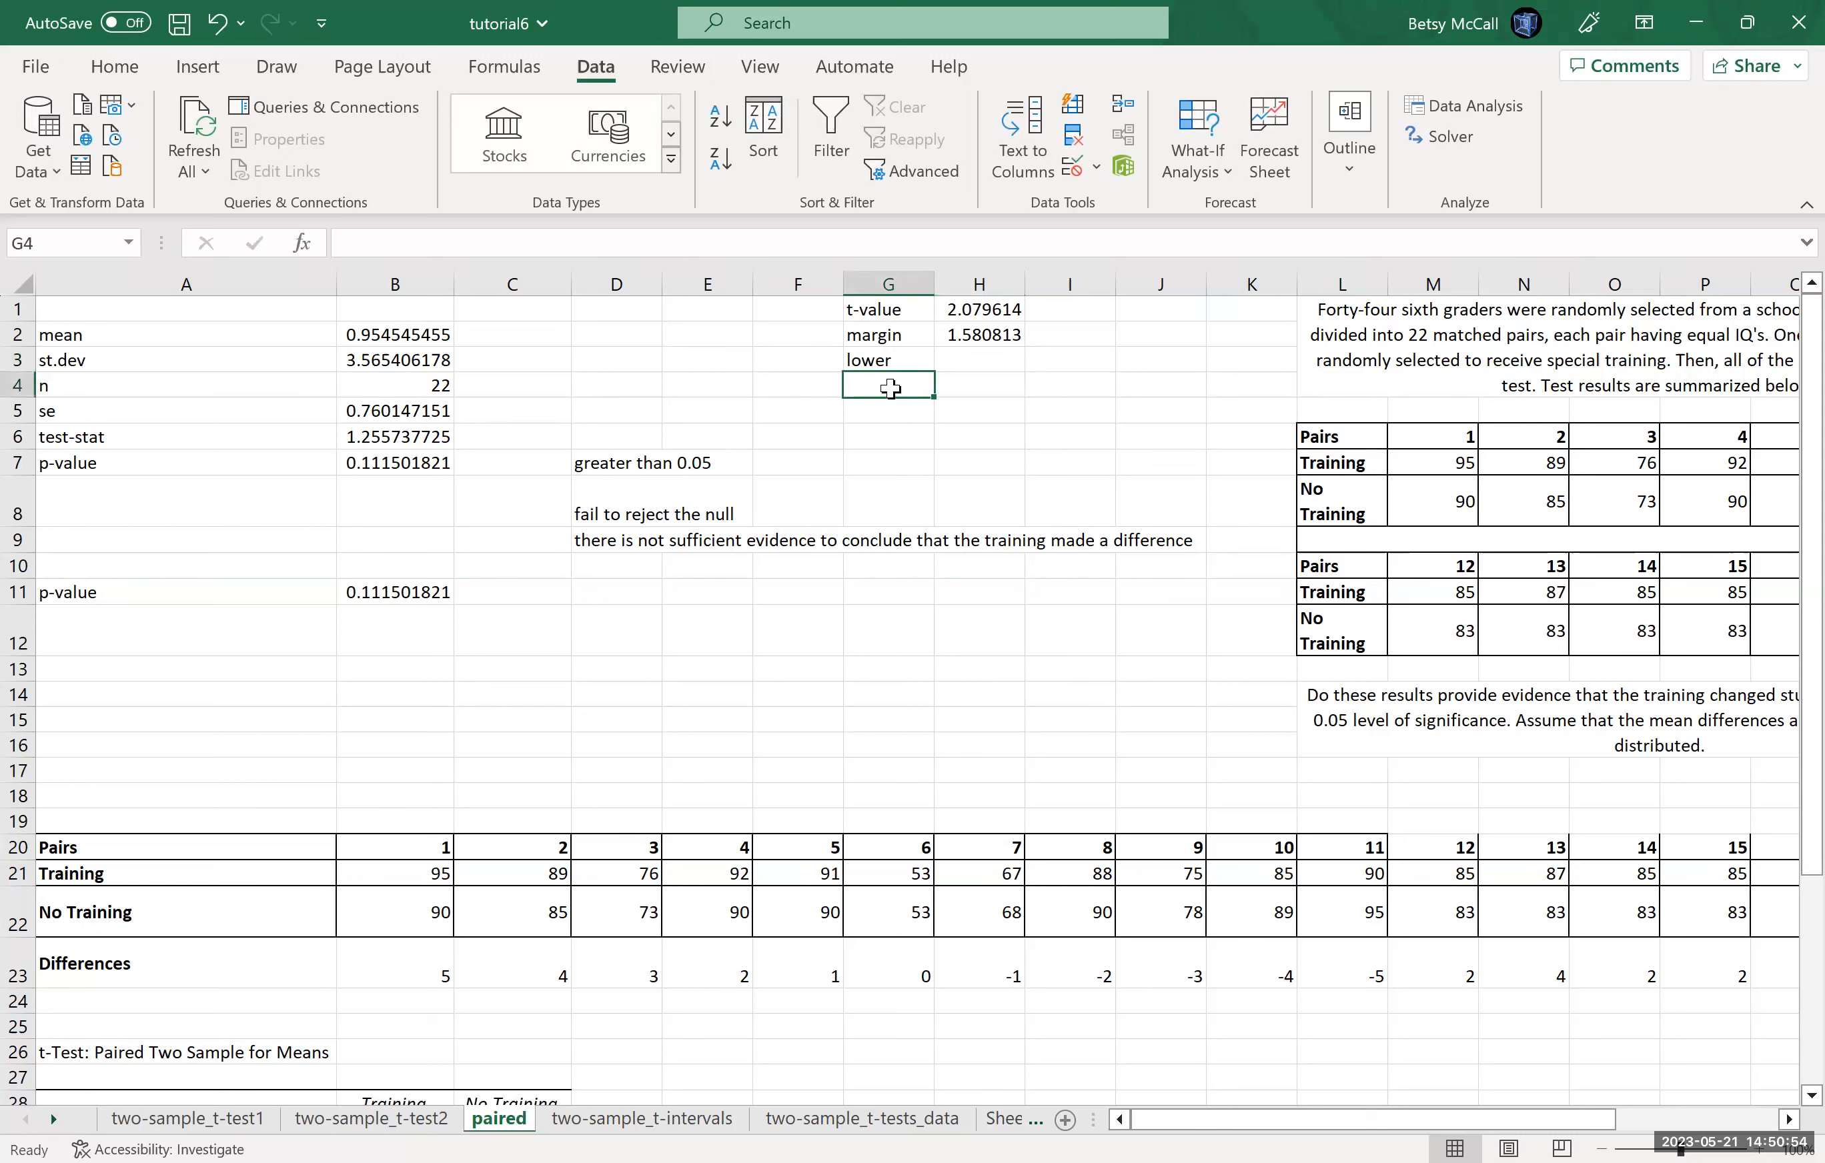
type("upper")
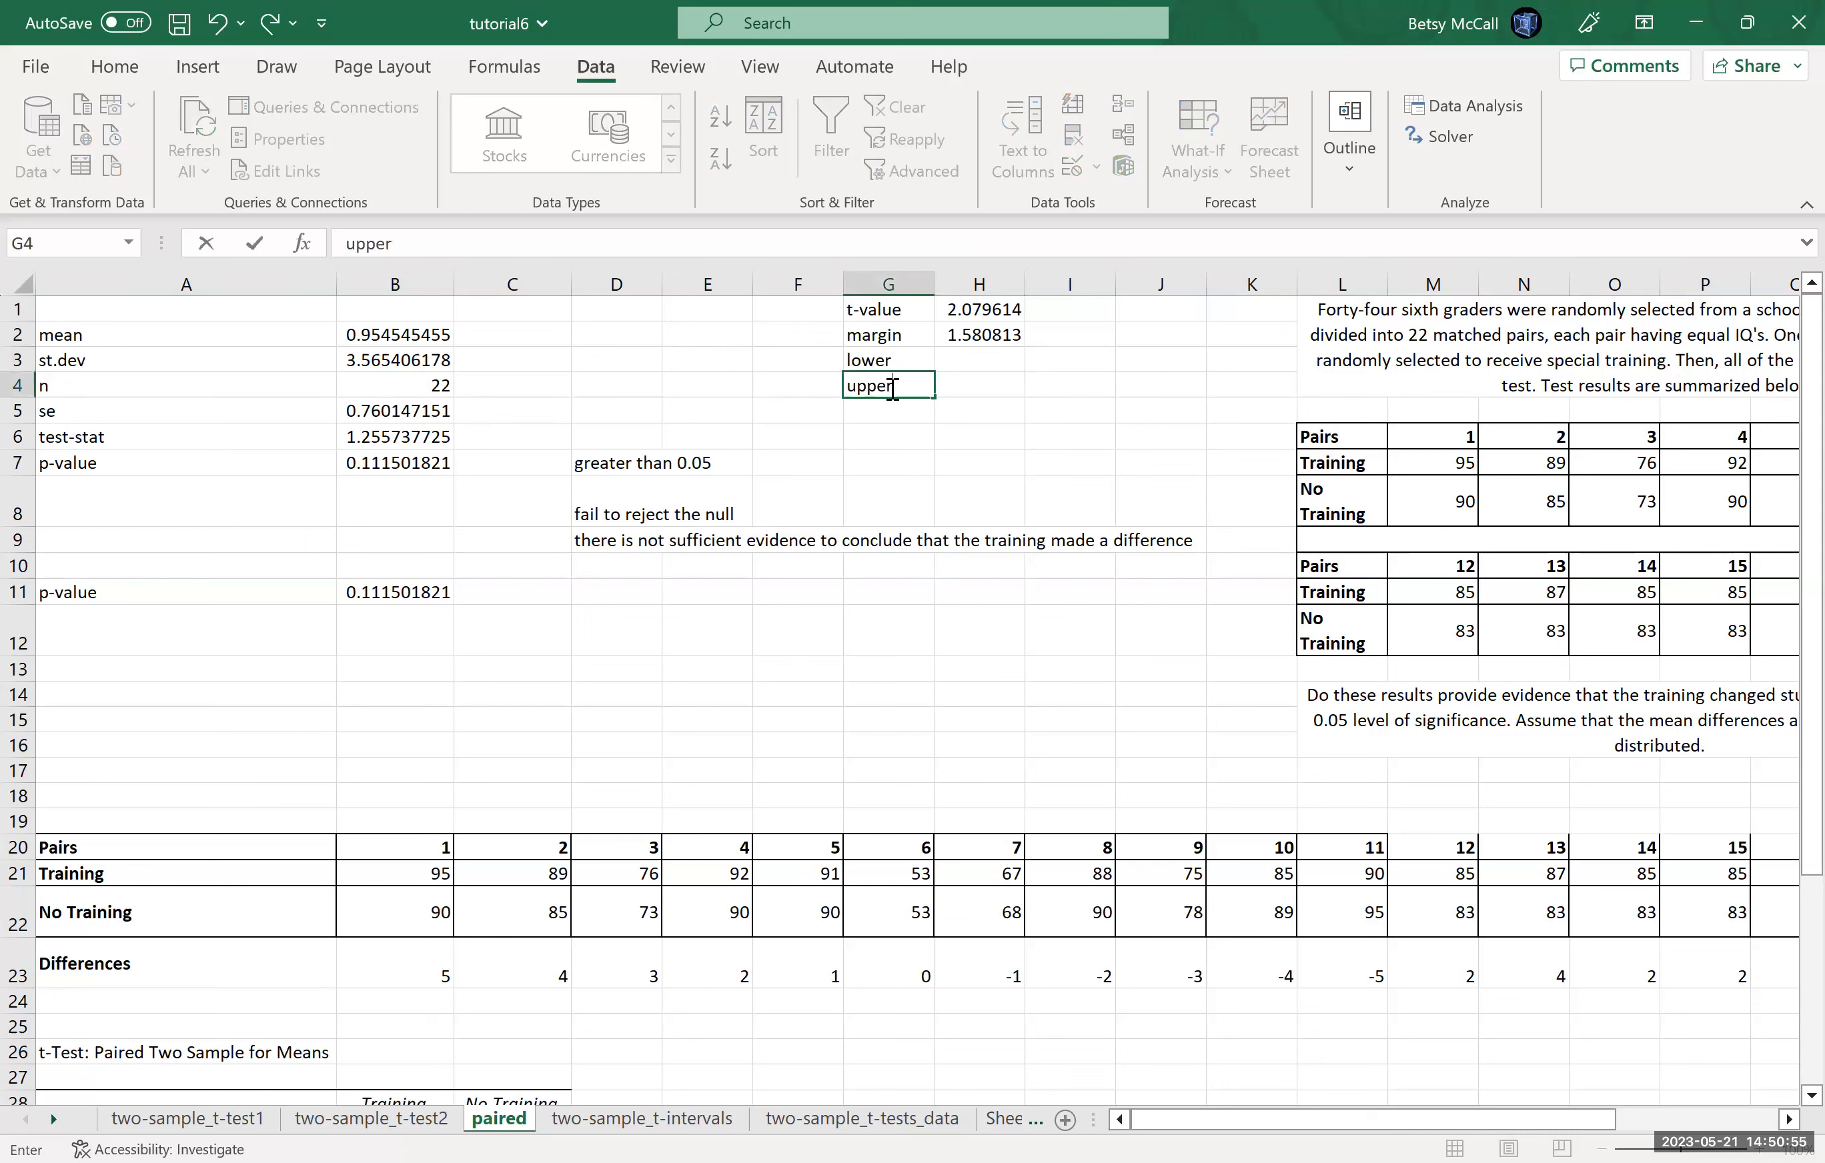
Step: Calculate the interval's lower bound in H3 as the mean difference minus the margin, =B2-H2
left_click(996, 358)
type("=")
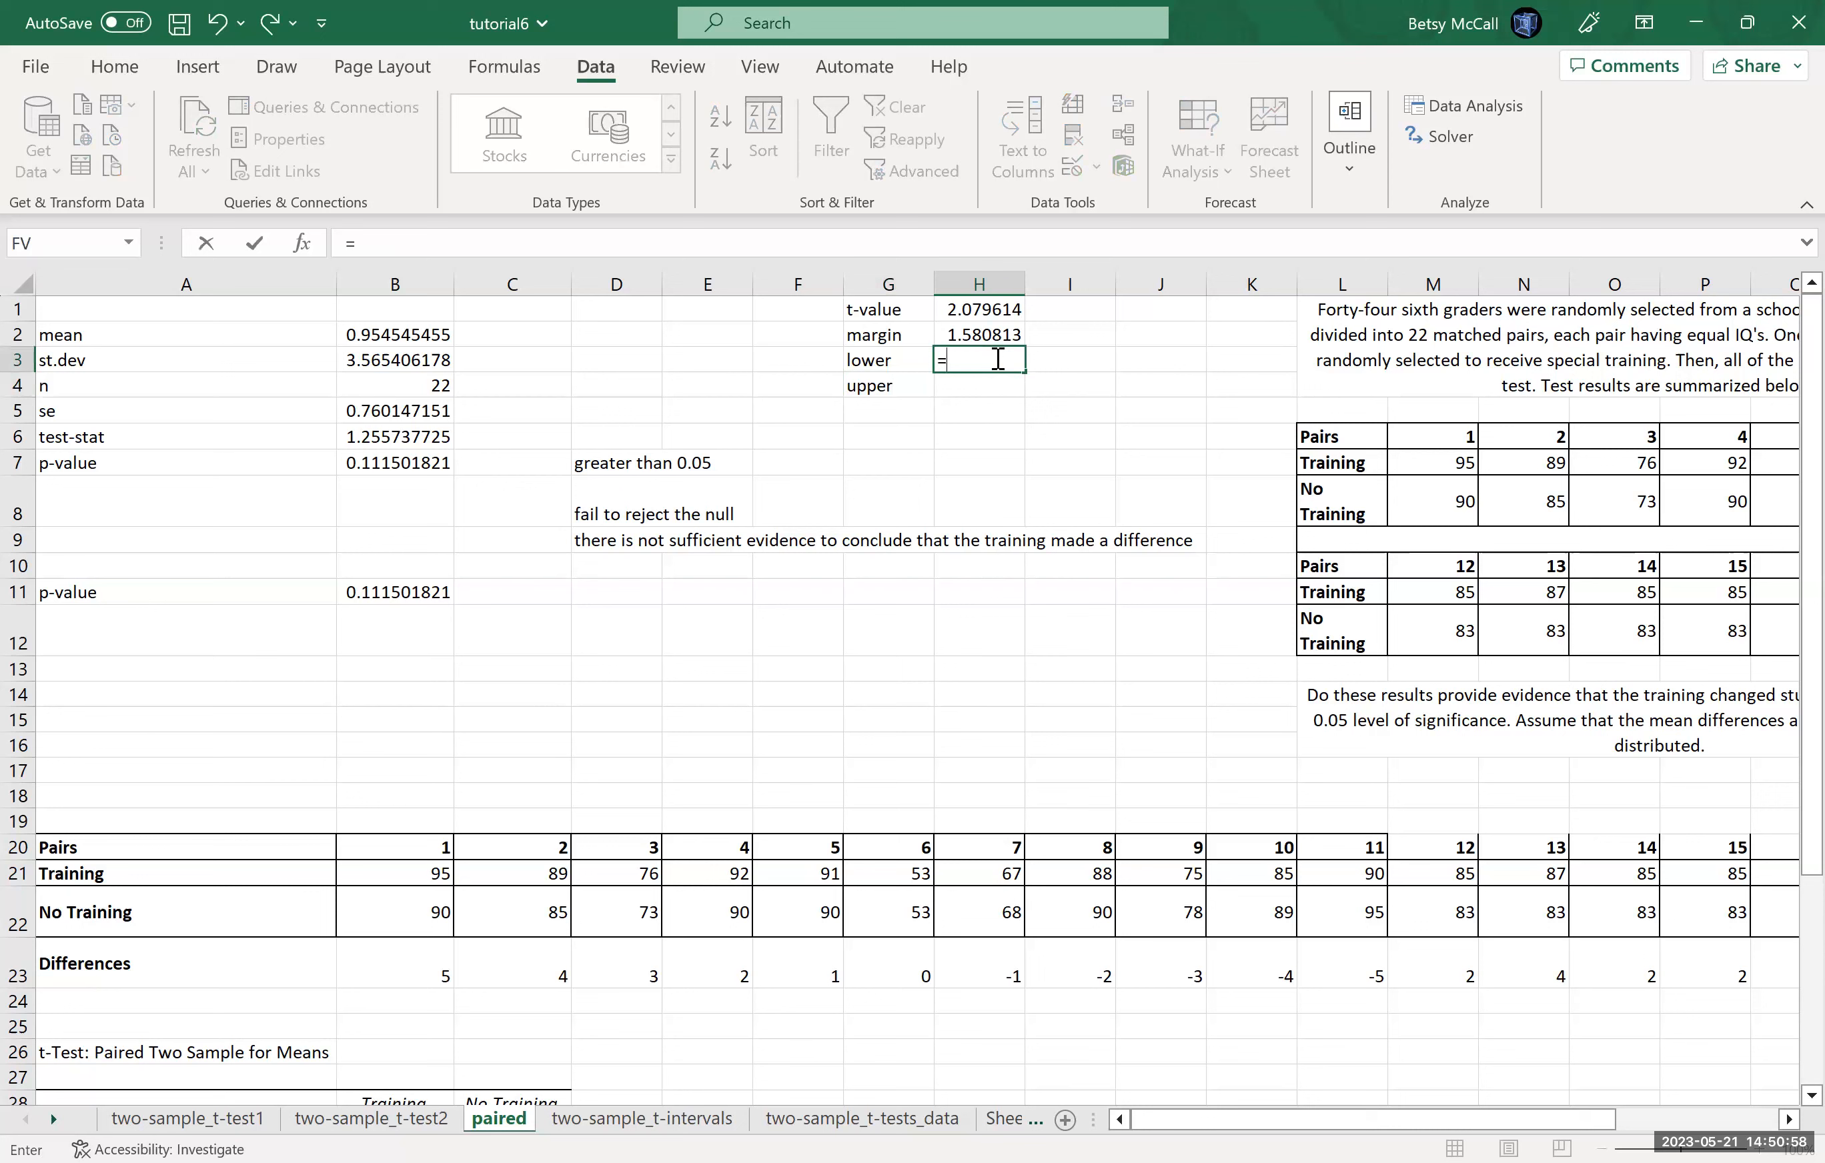
left_click(394, 337)
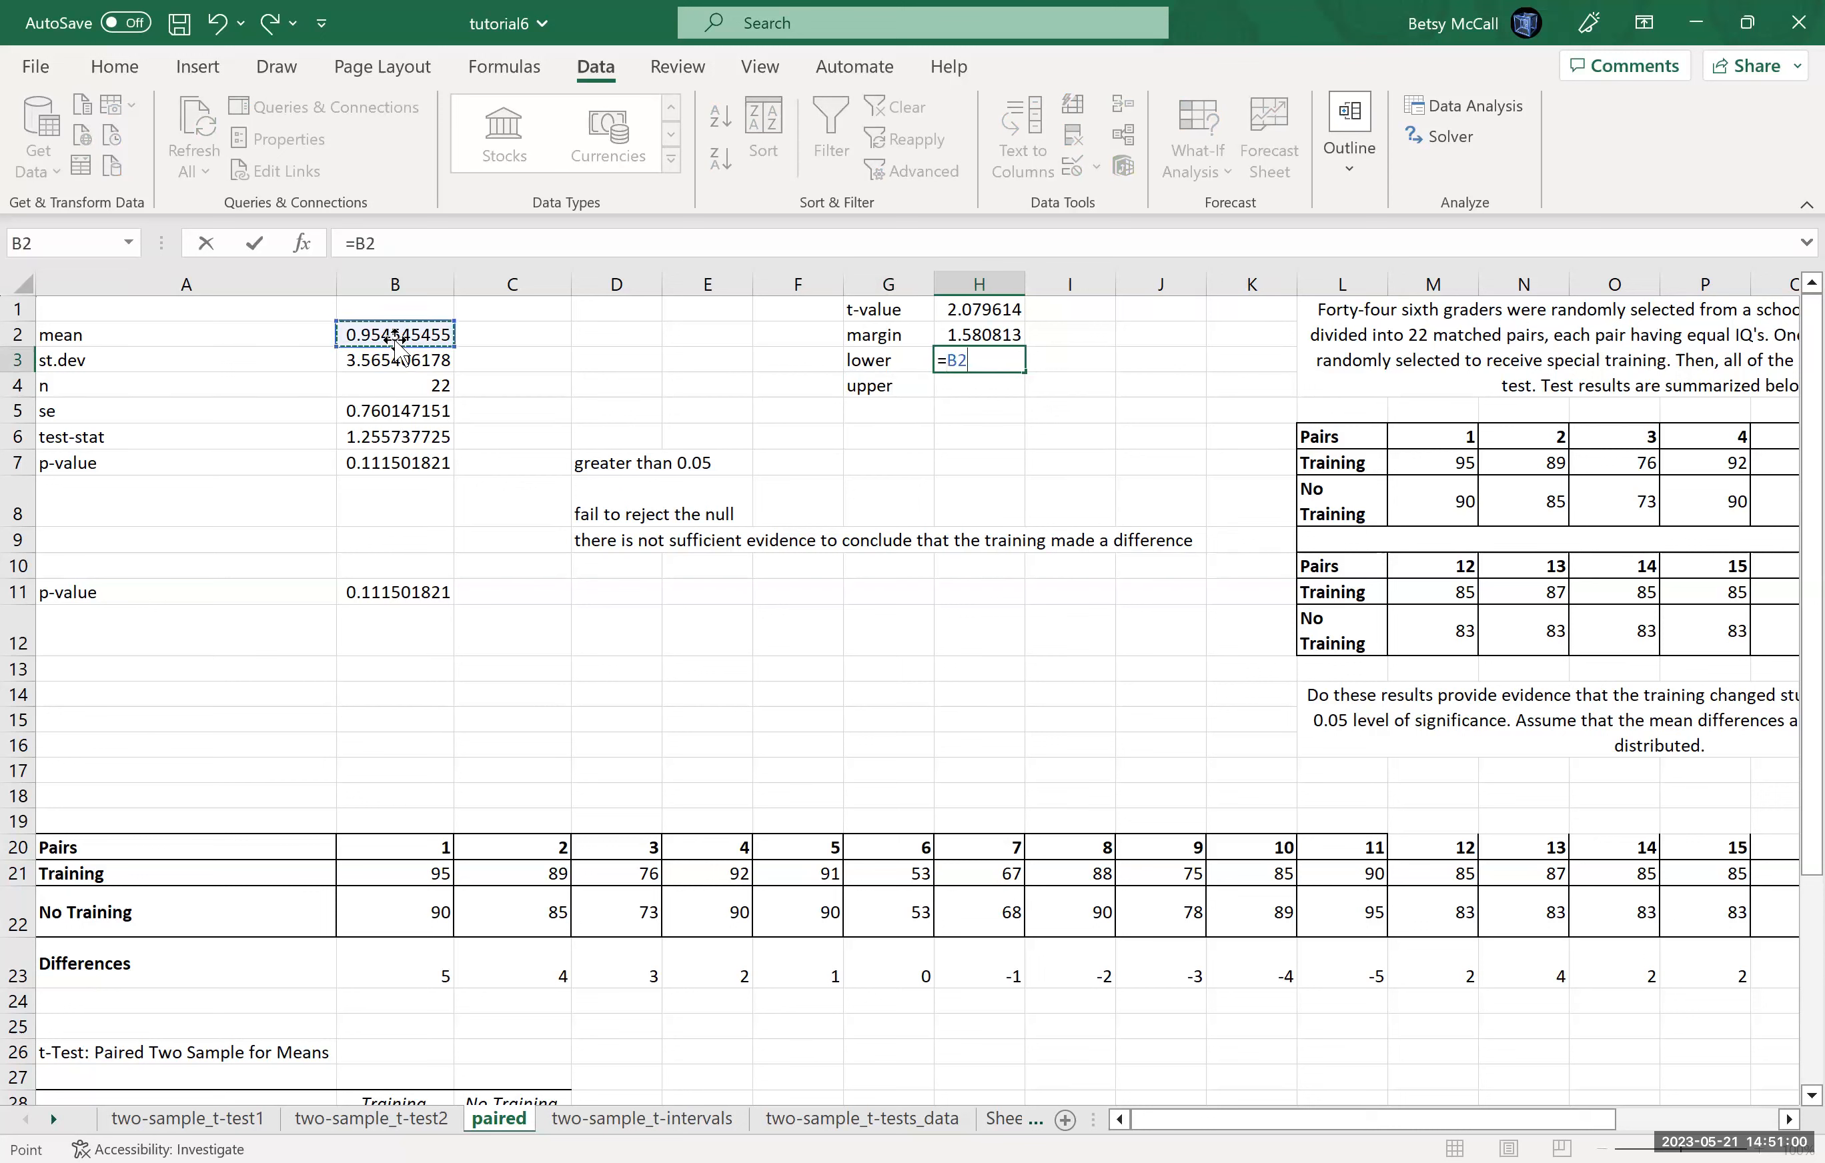
type("-")
left_click(989, 337)
key("Return")
Step: Calculate the interval's upper bound in H4 as the mean difference plus the margin, =B2+H2
type("=")
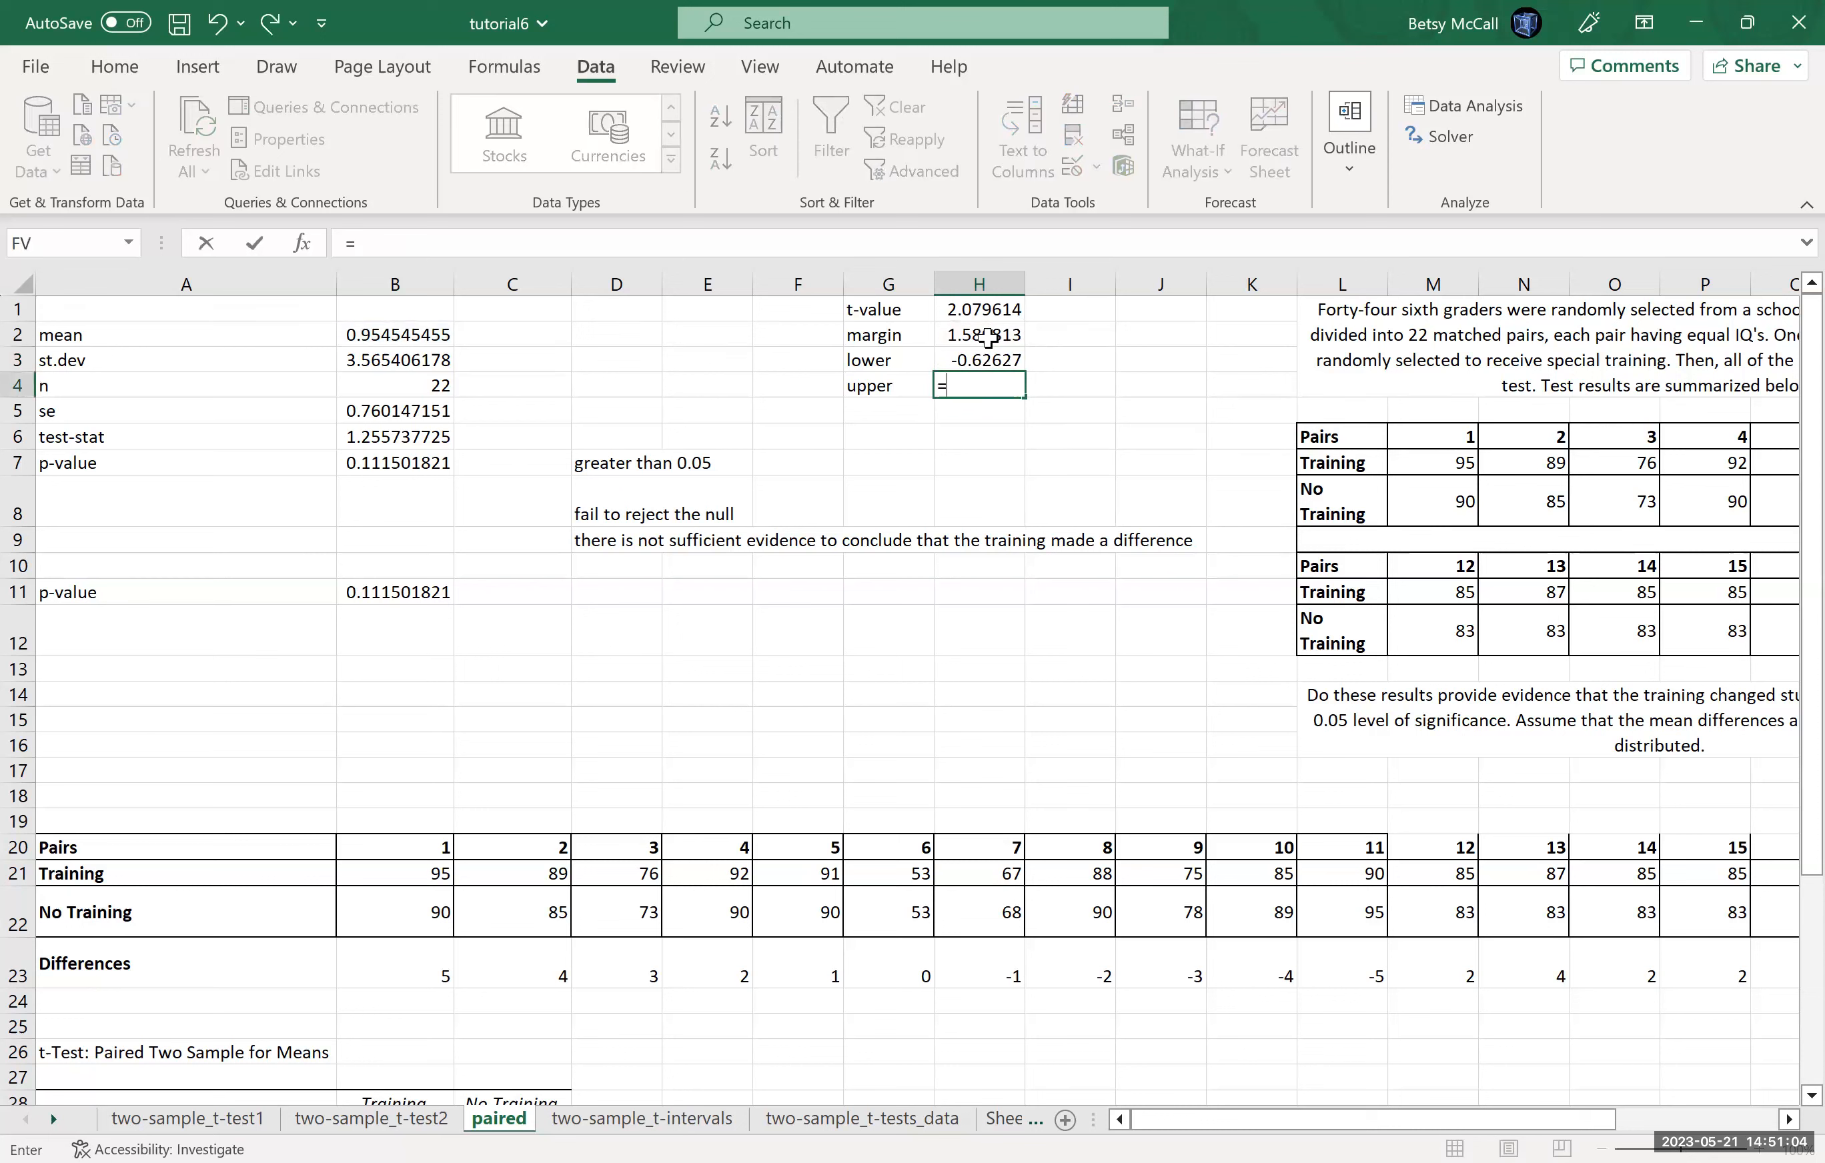
left_click(415, 334)
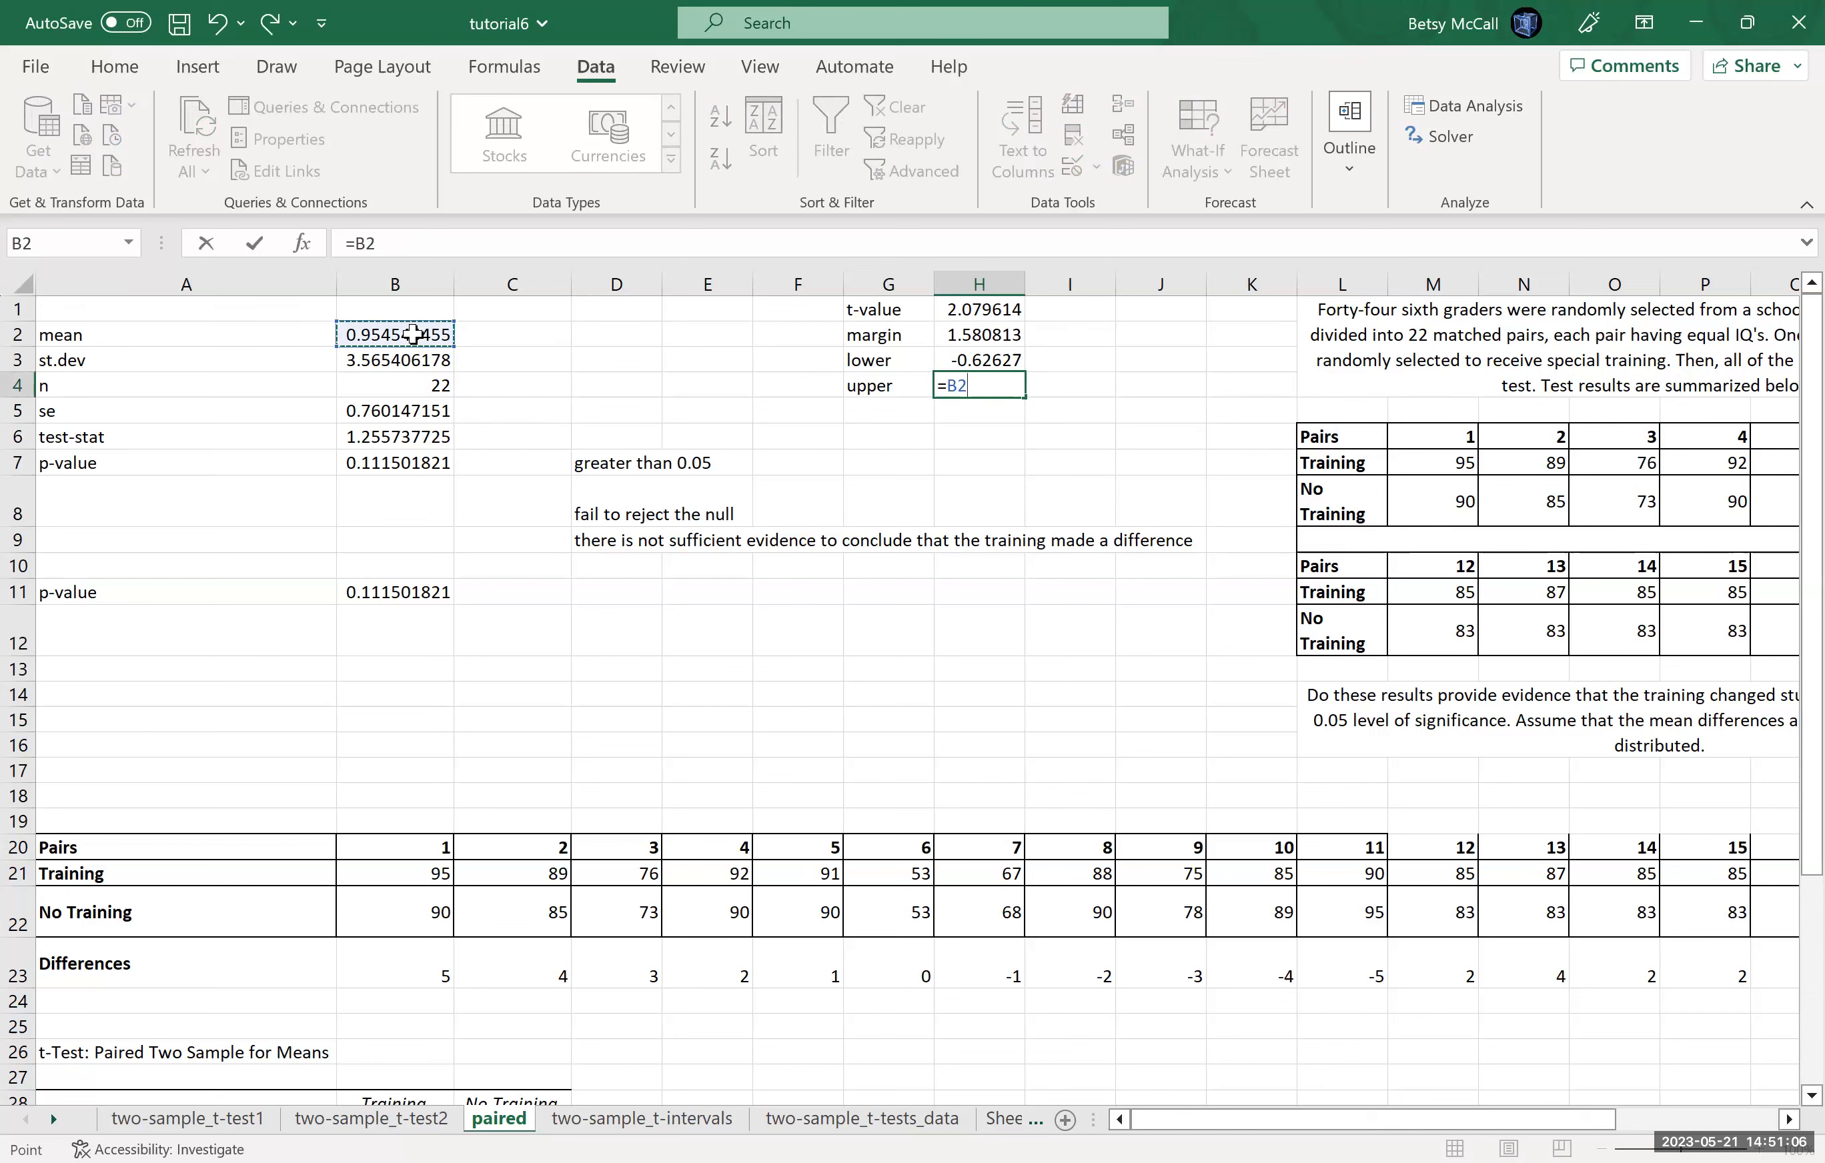
type("+")
left_click(989, 337)
key("Return")
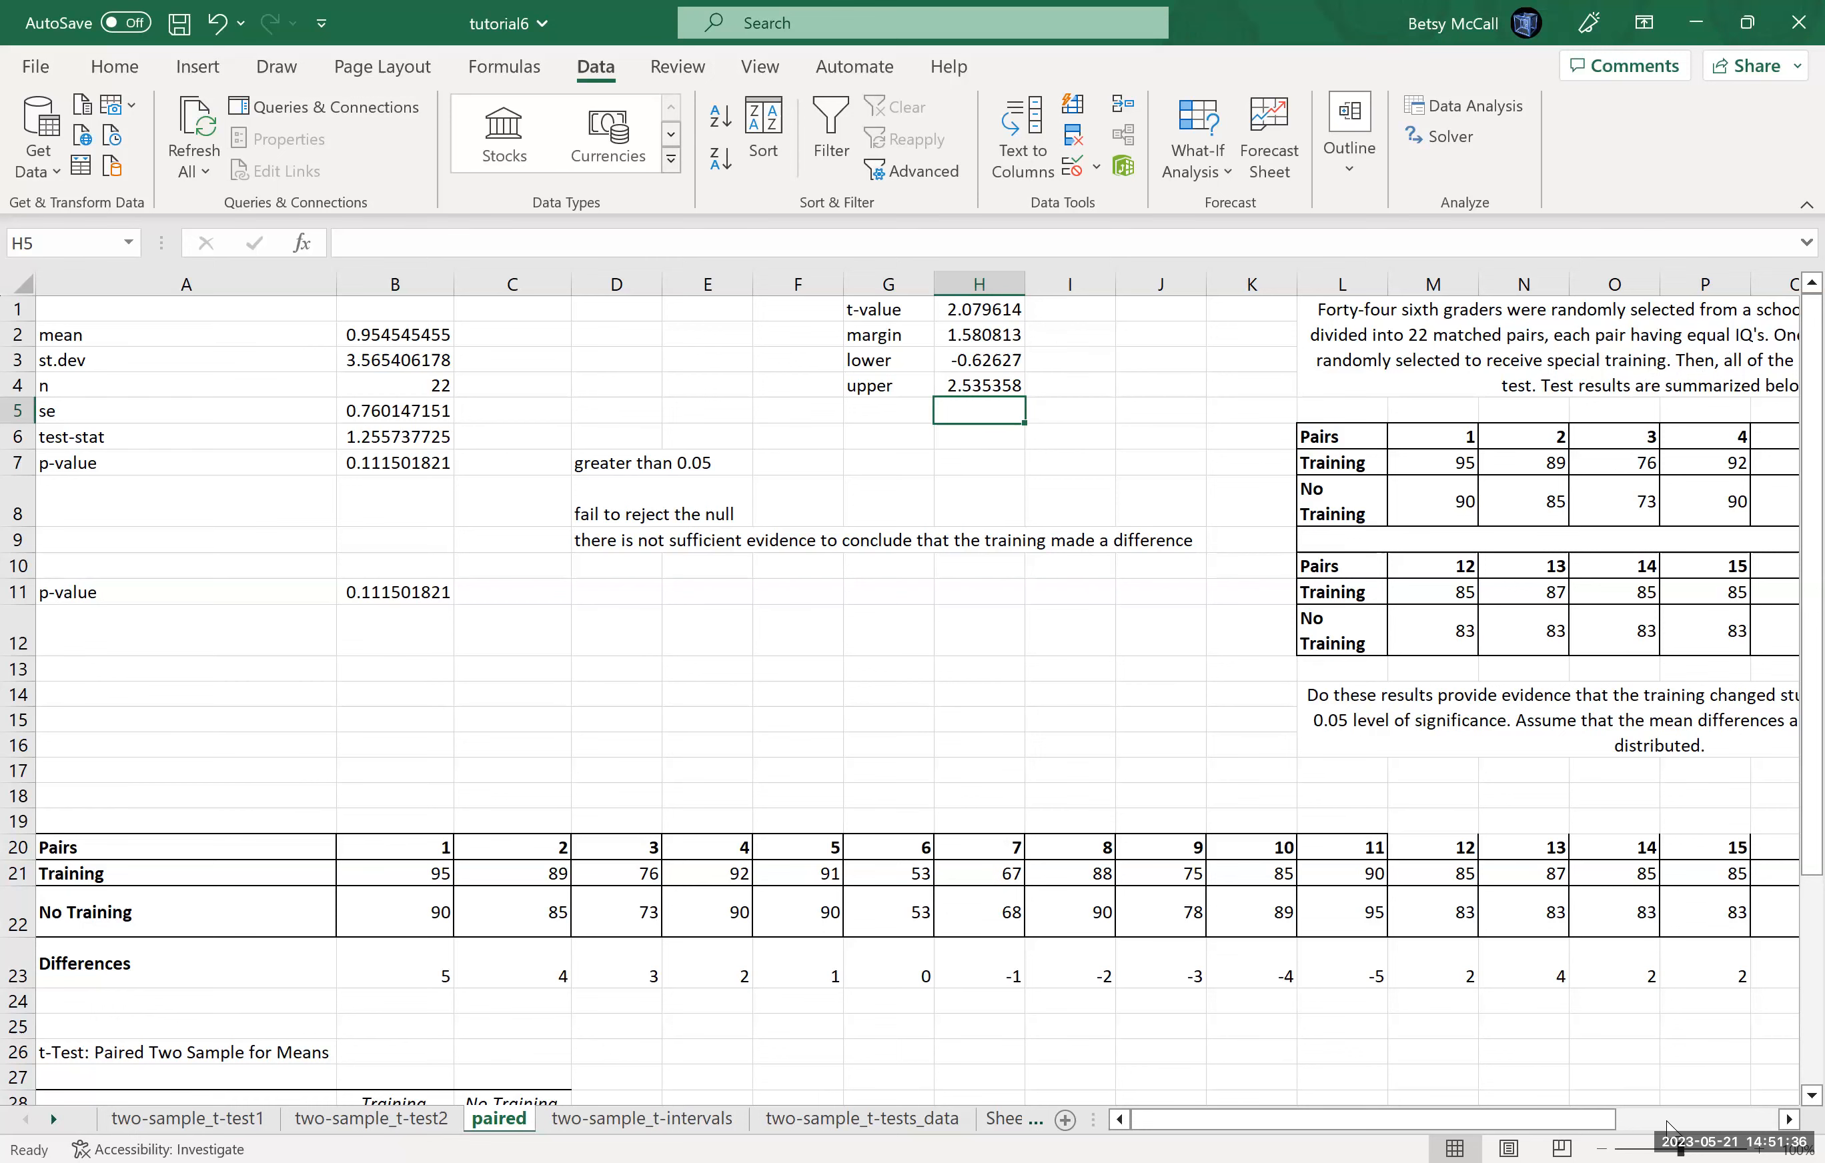
left_click(1787, 1120)
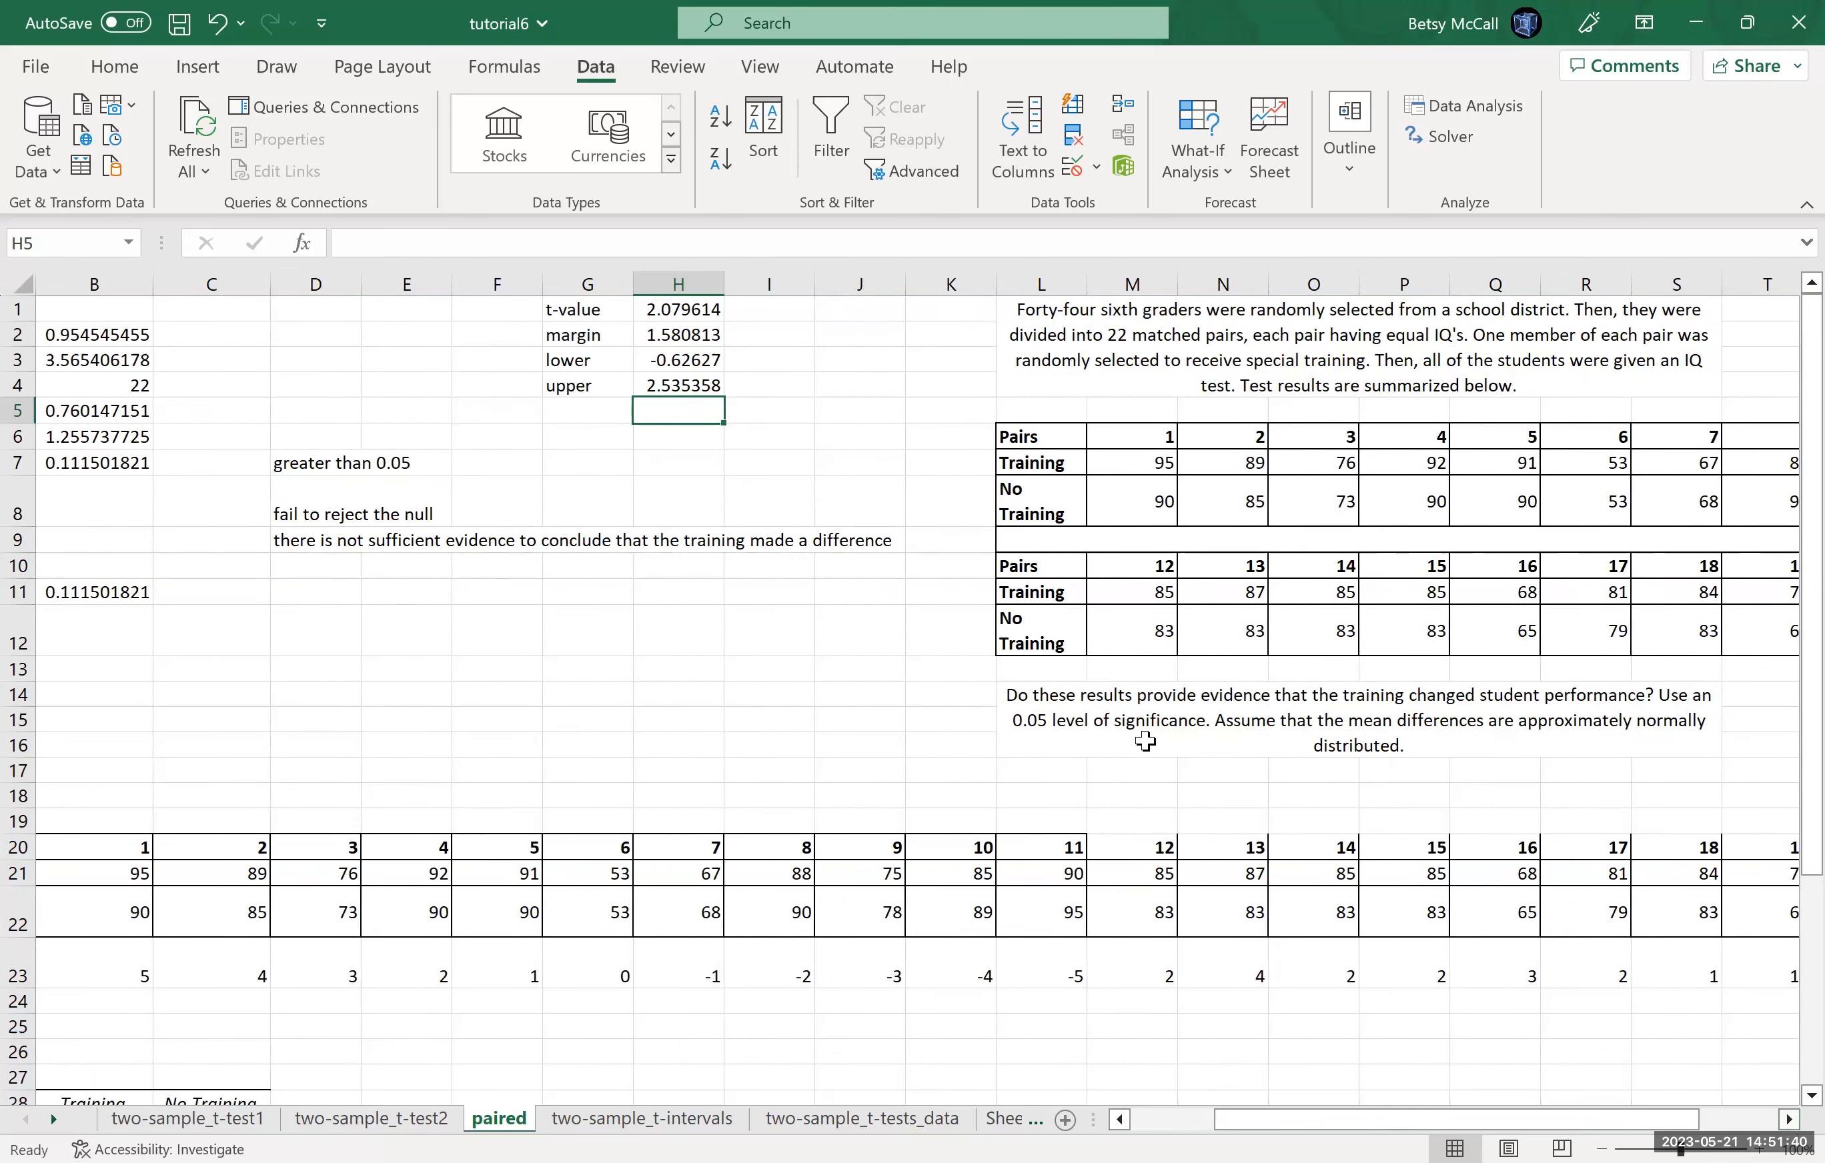
left_click(1120, 1121)
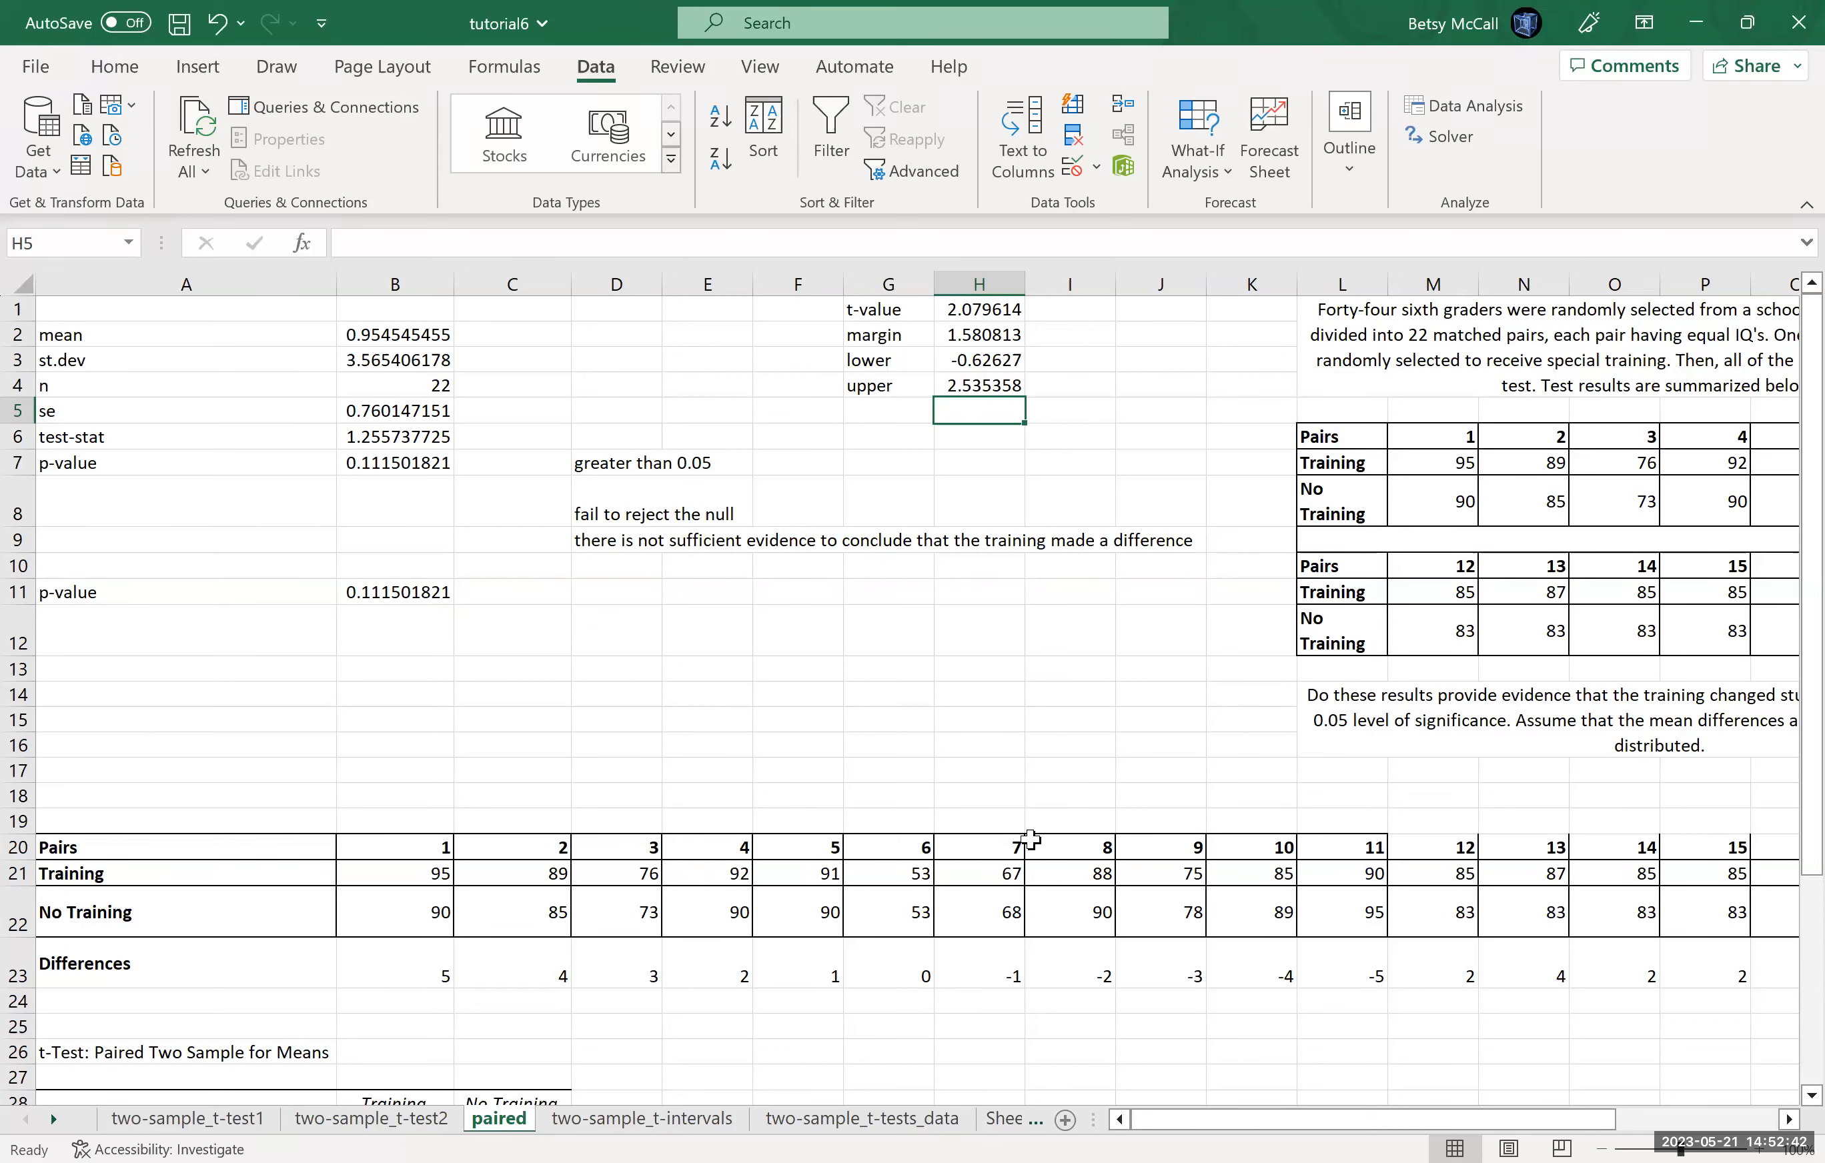
left_click(887, 443)
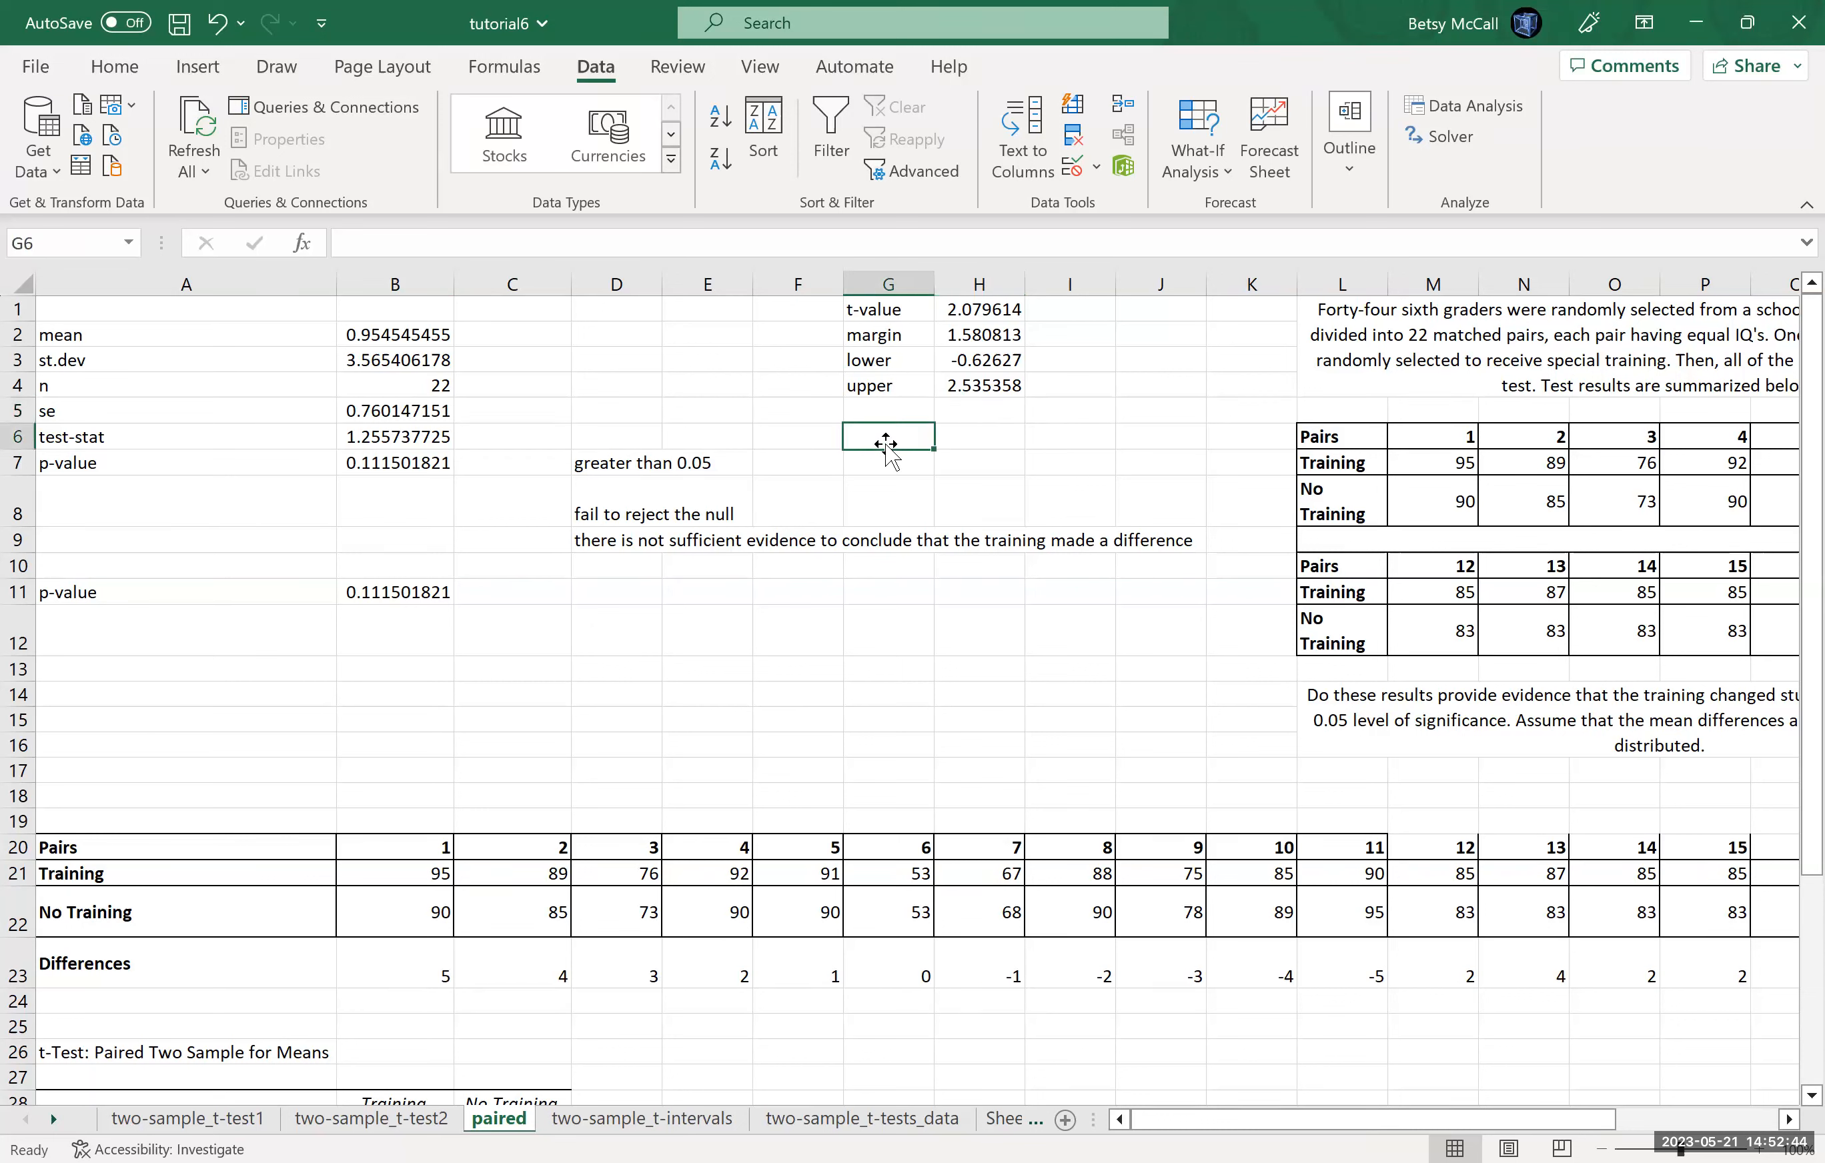
left_click(1092, 335)
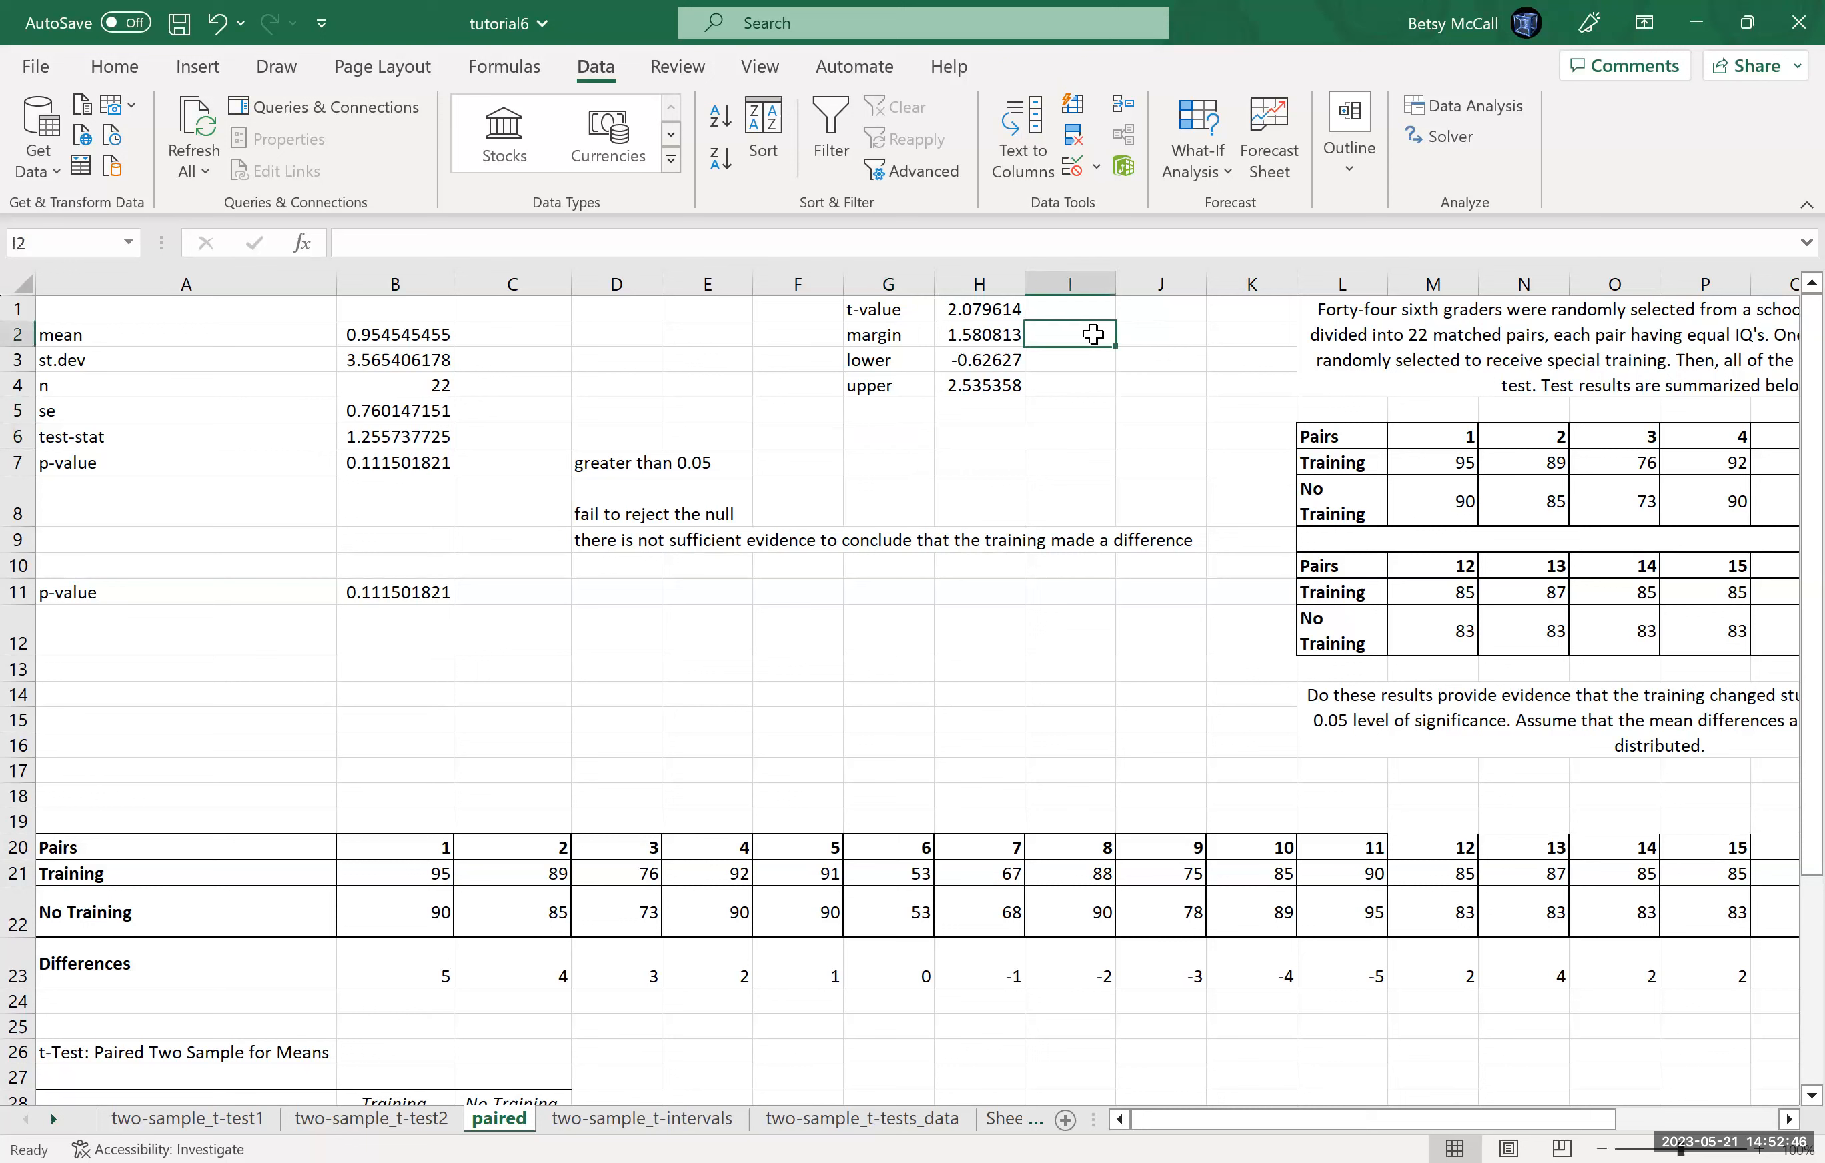
Step: Calculate the paired margin of error directly in I2 from the standard deviation and sample size, =CONFIDENCE.T(0.05,B3,B4)
type("=")
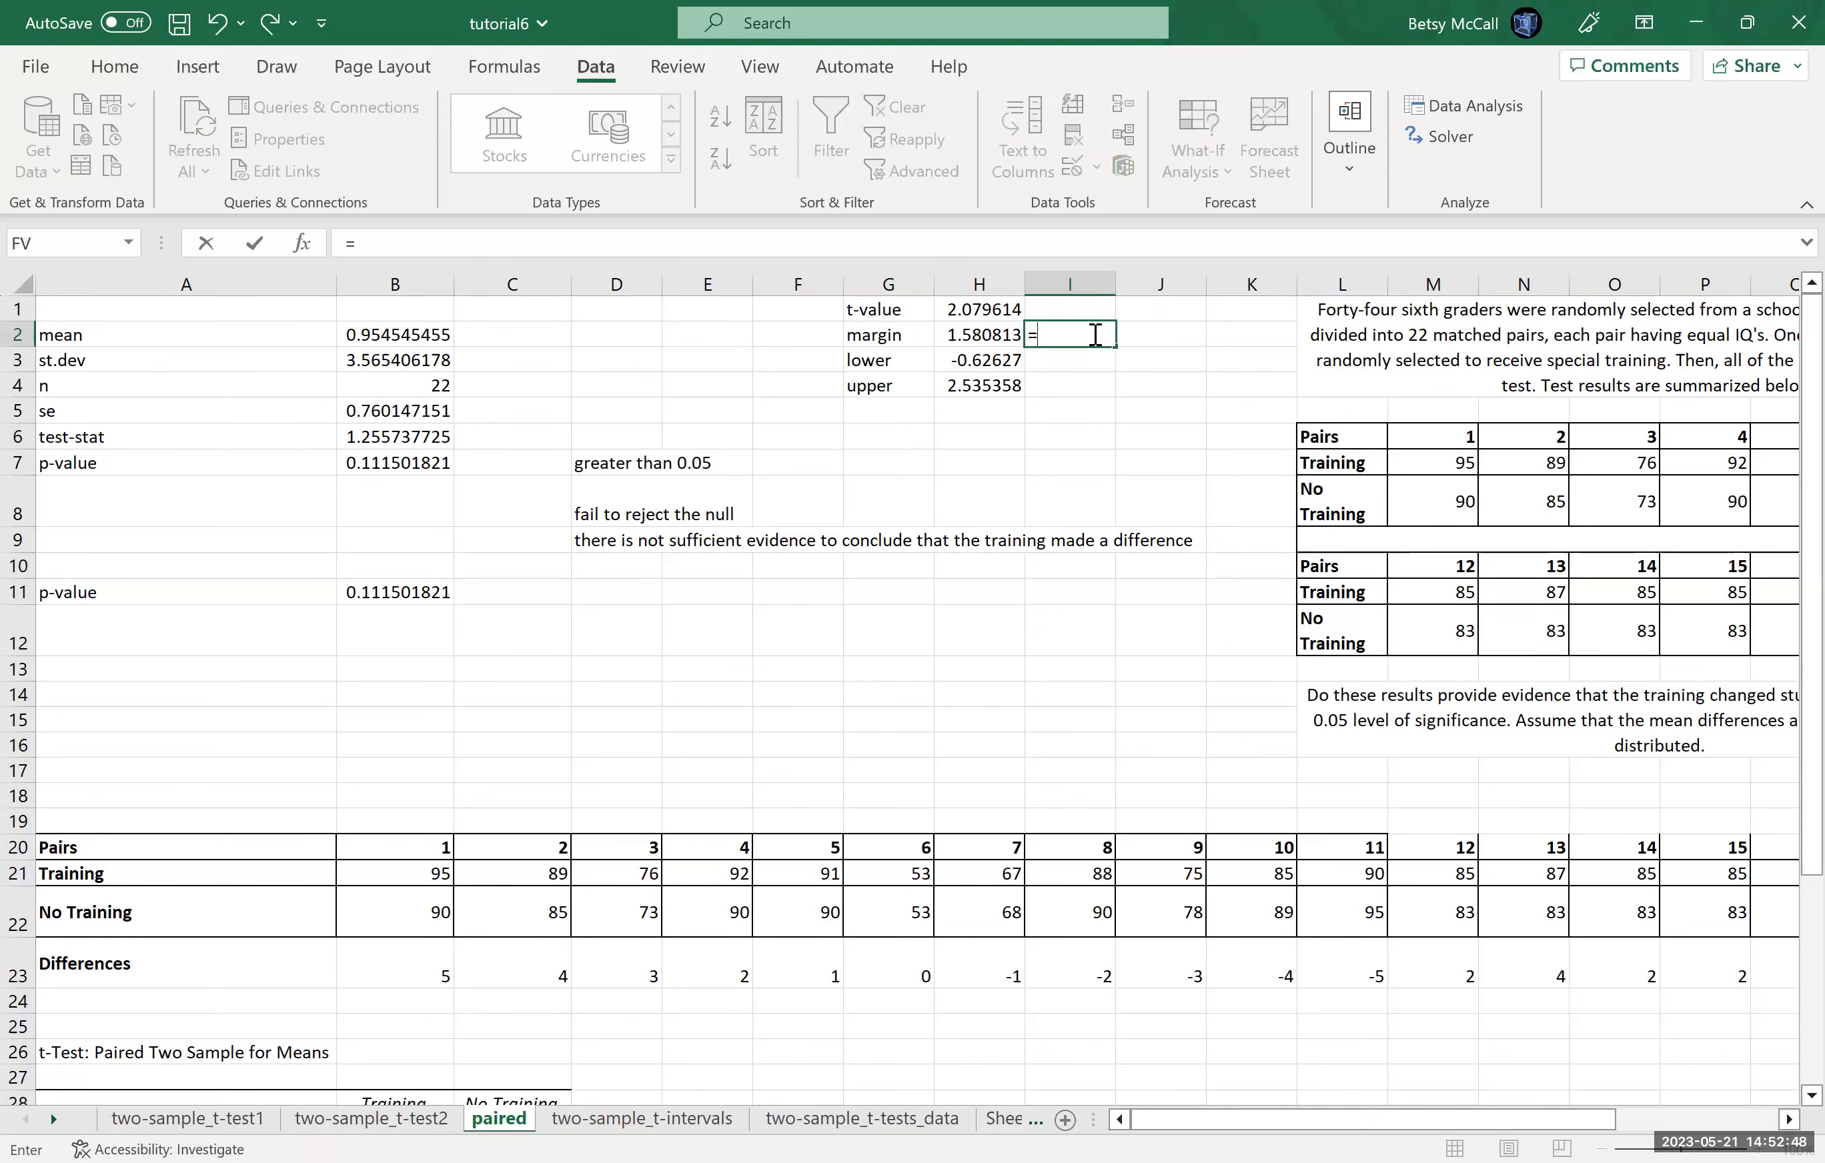
type("CONF")
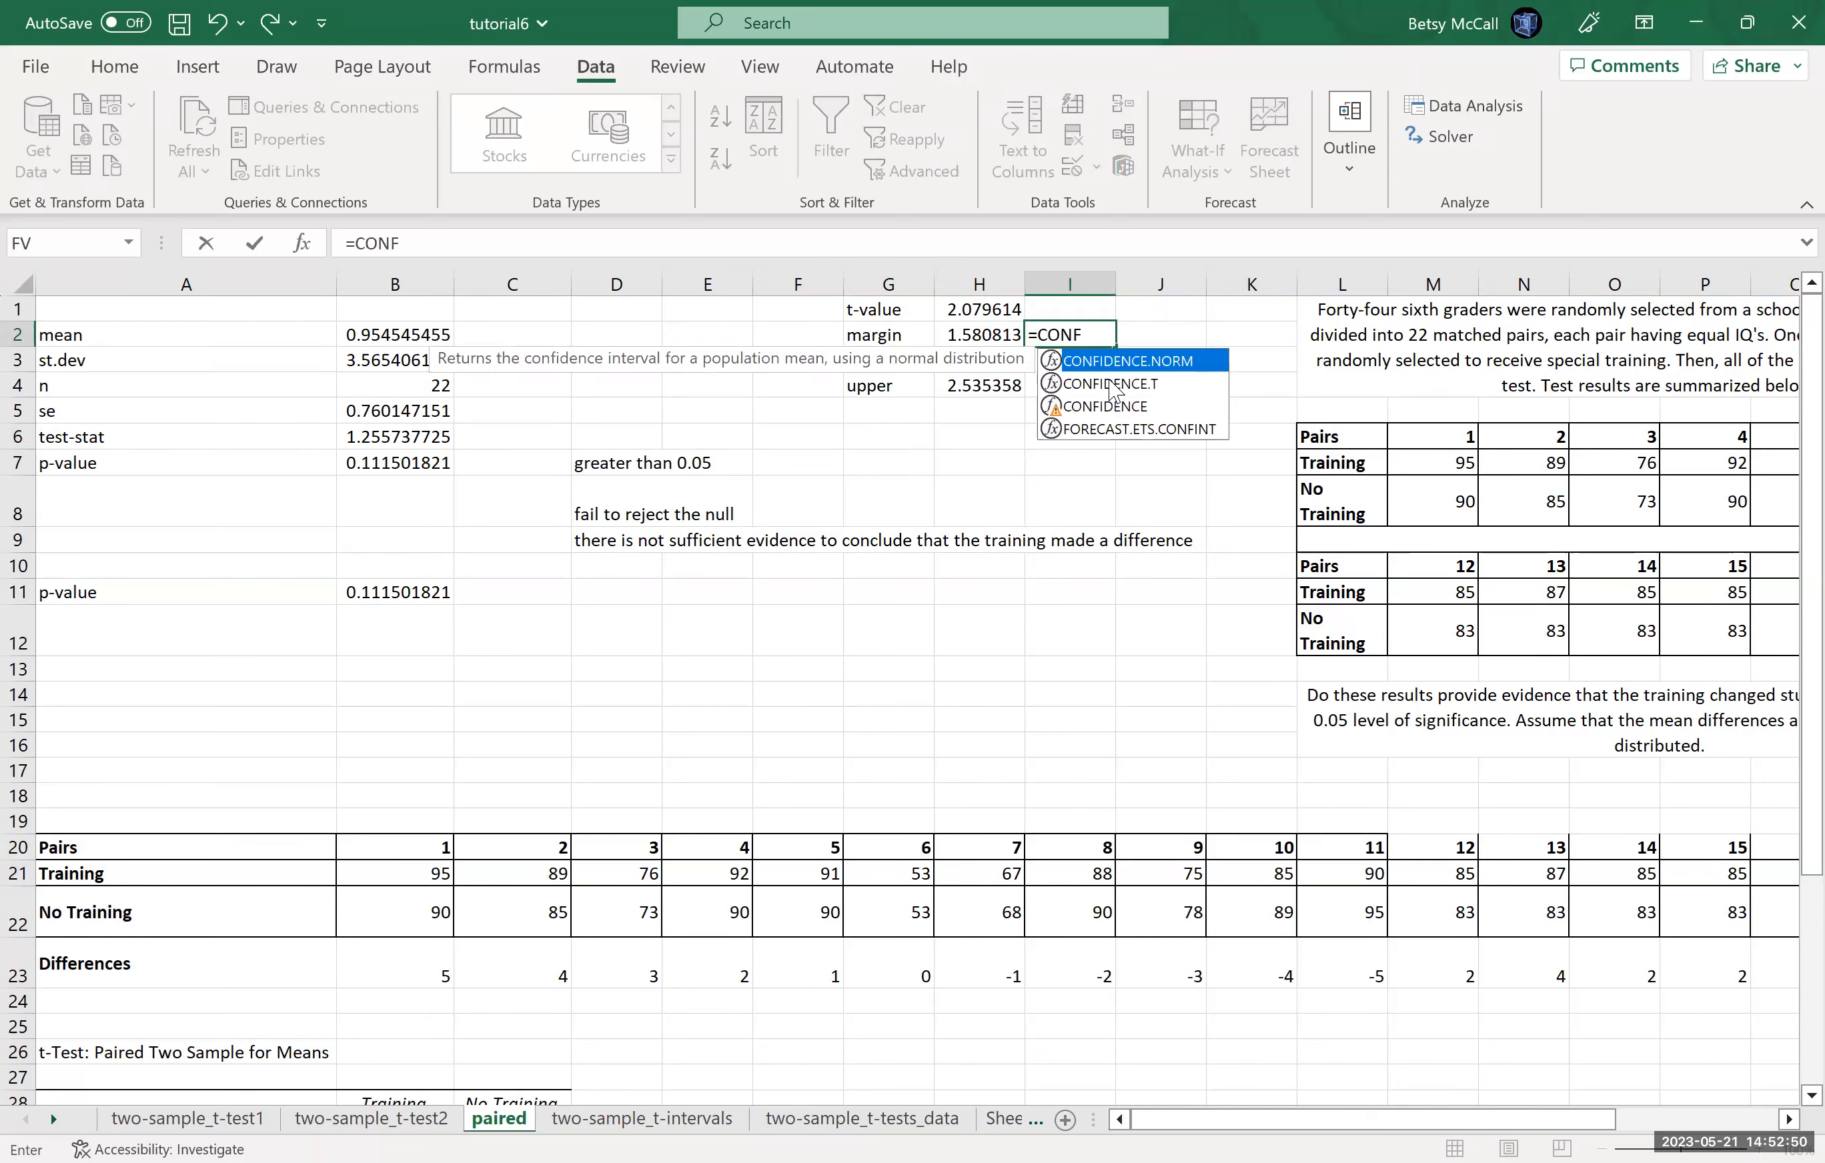
double_click(1113, 386)
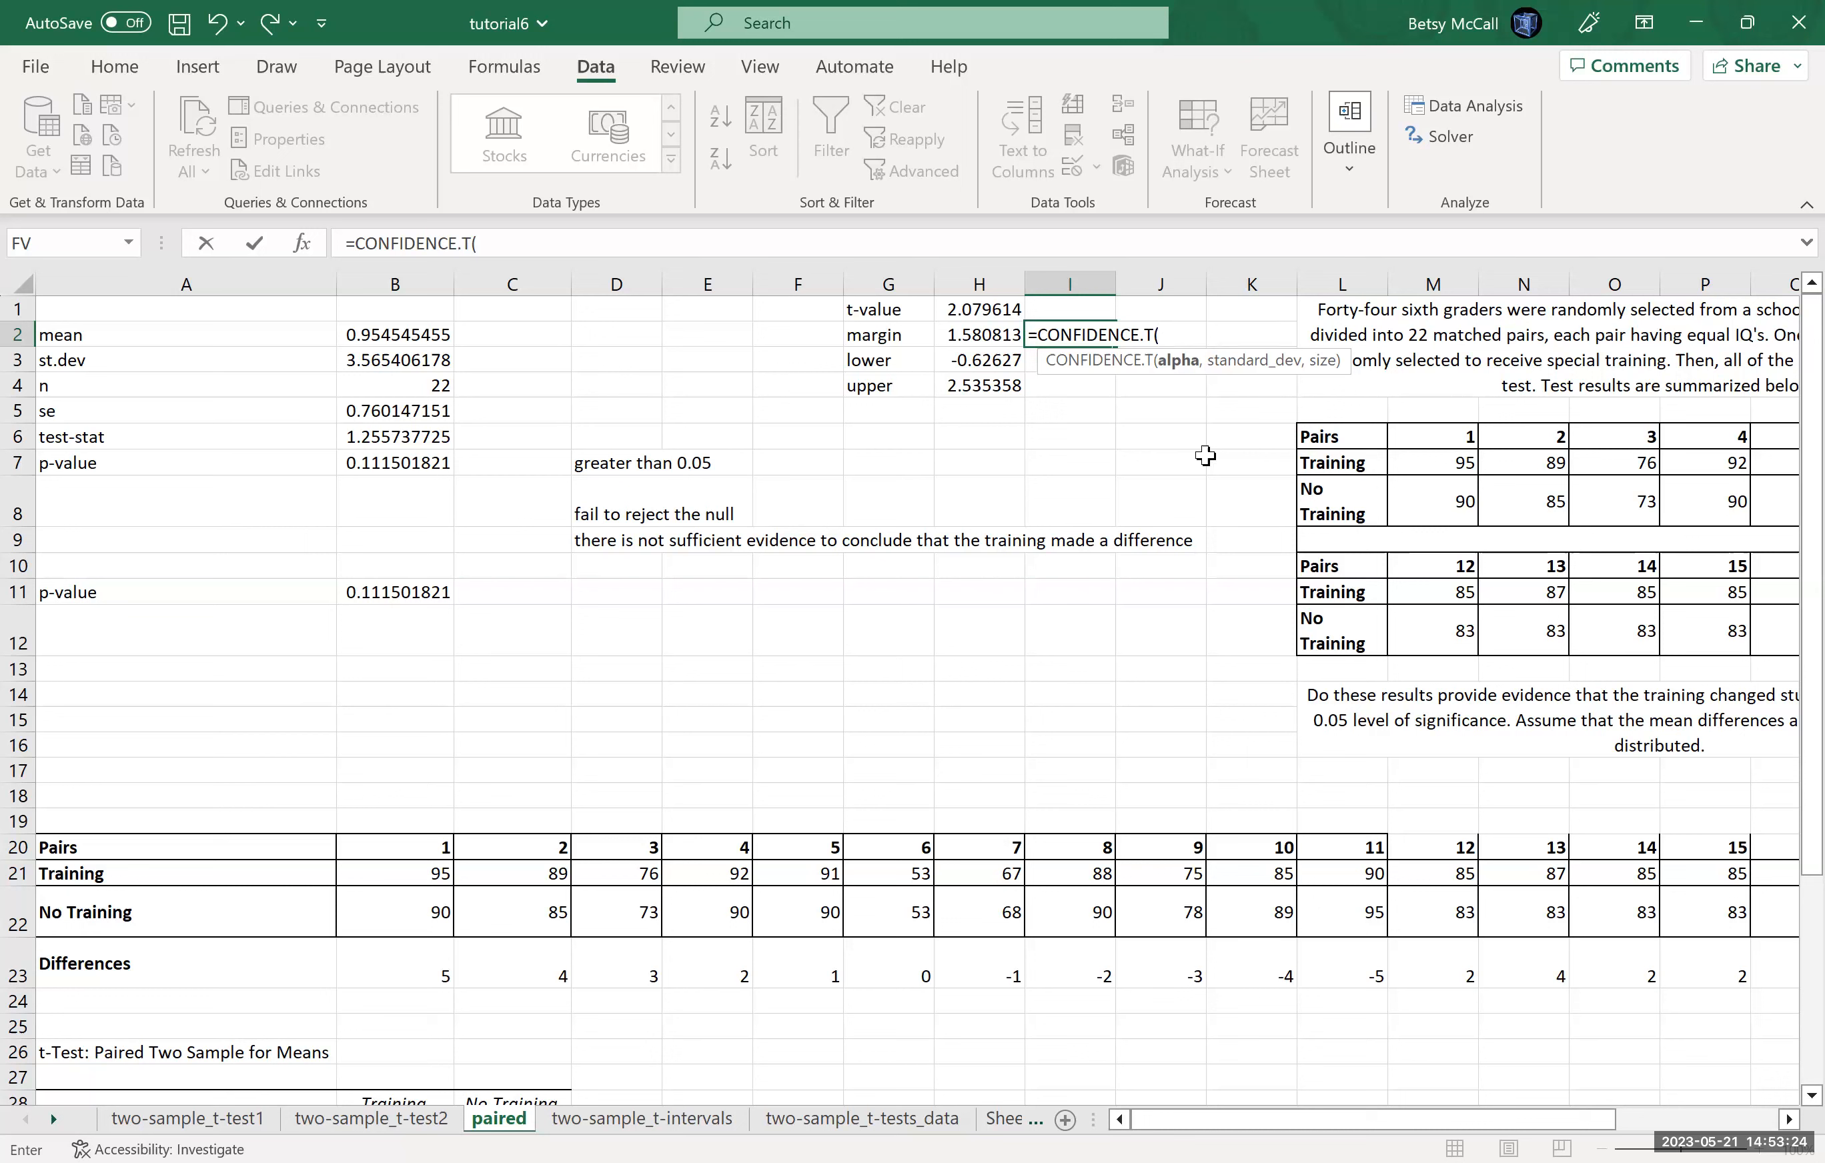
type("0.05,")
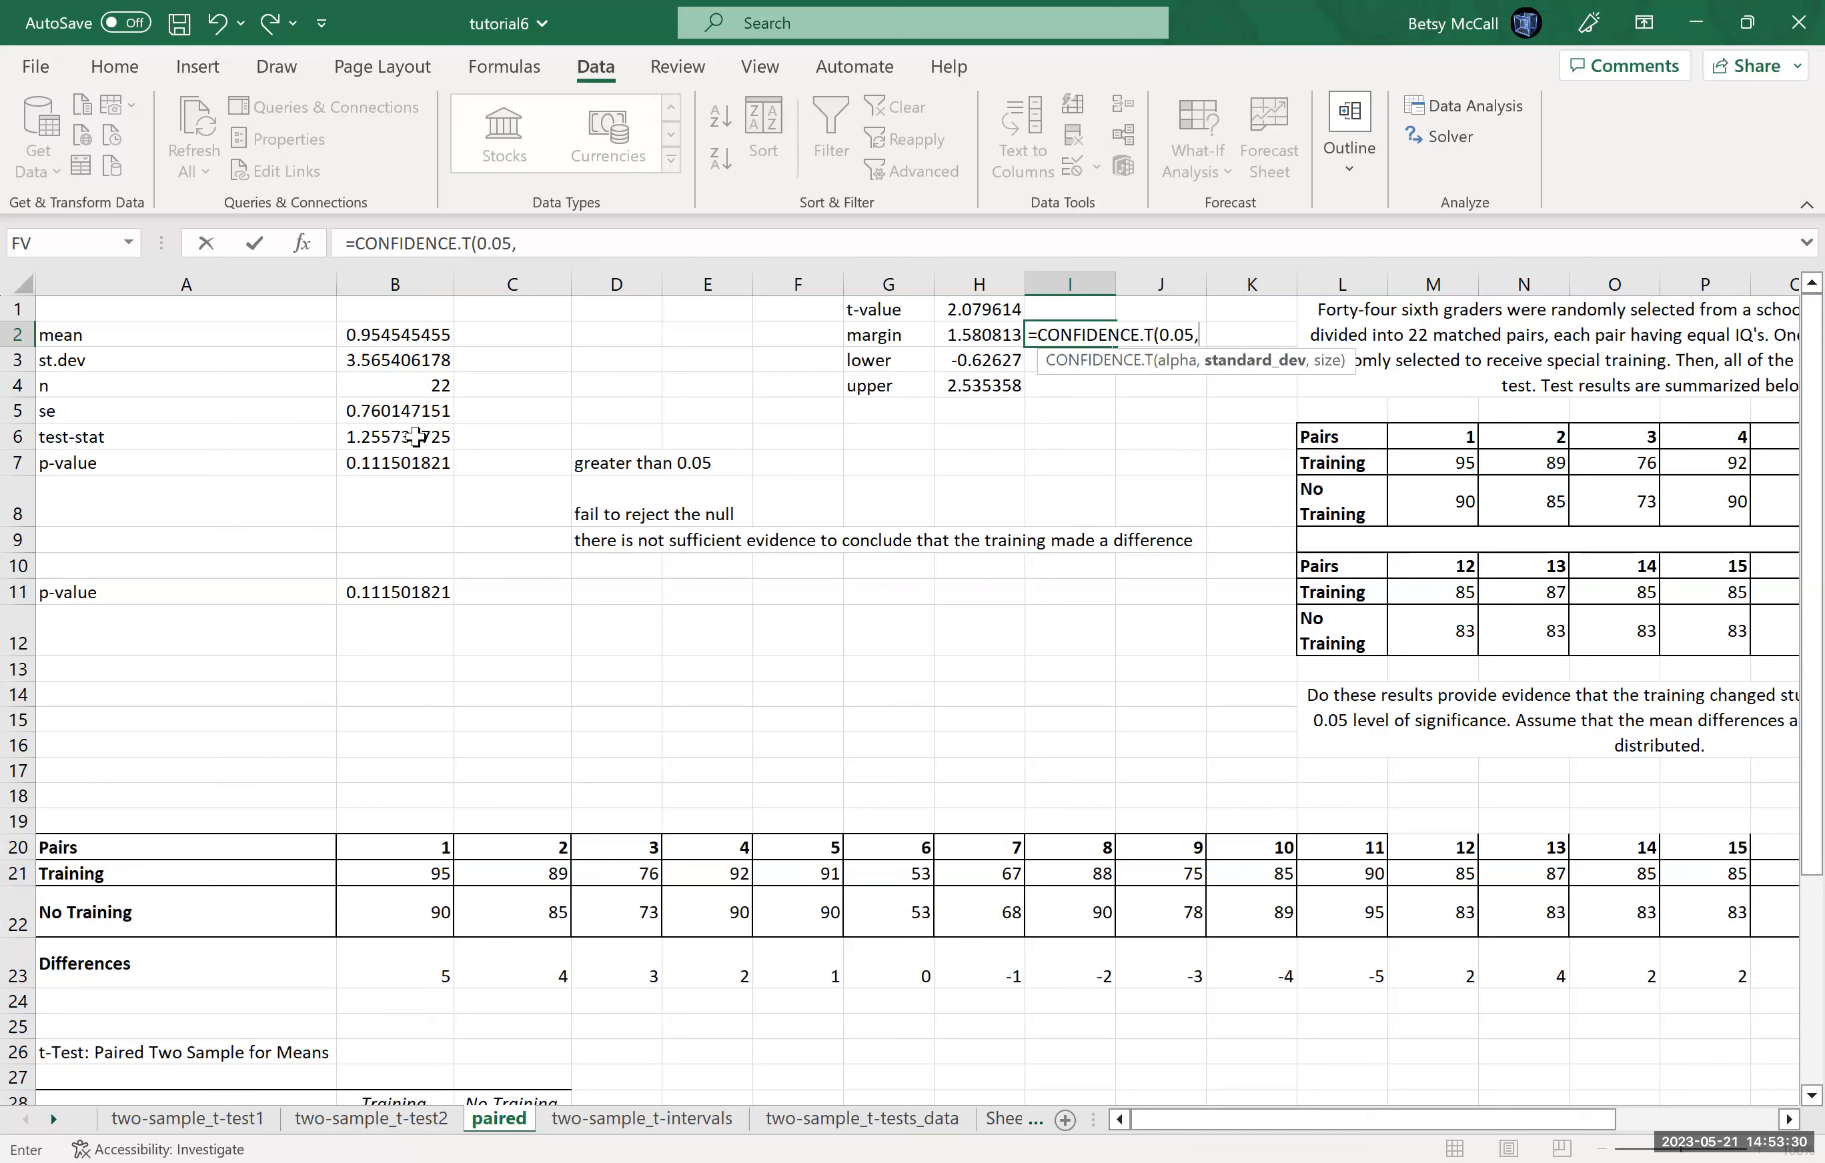
left_click(424, 360)
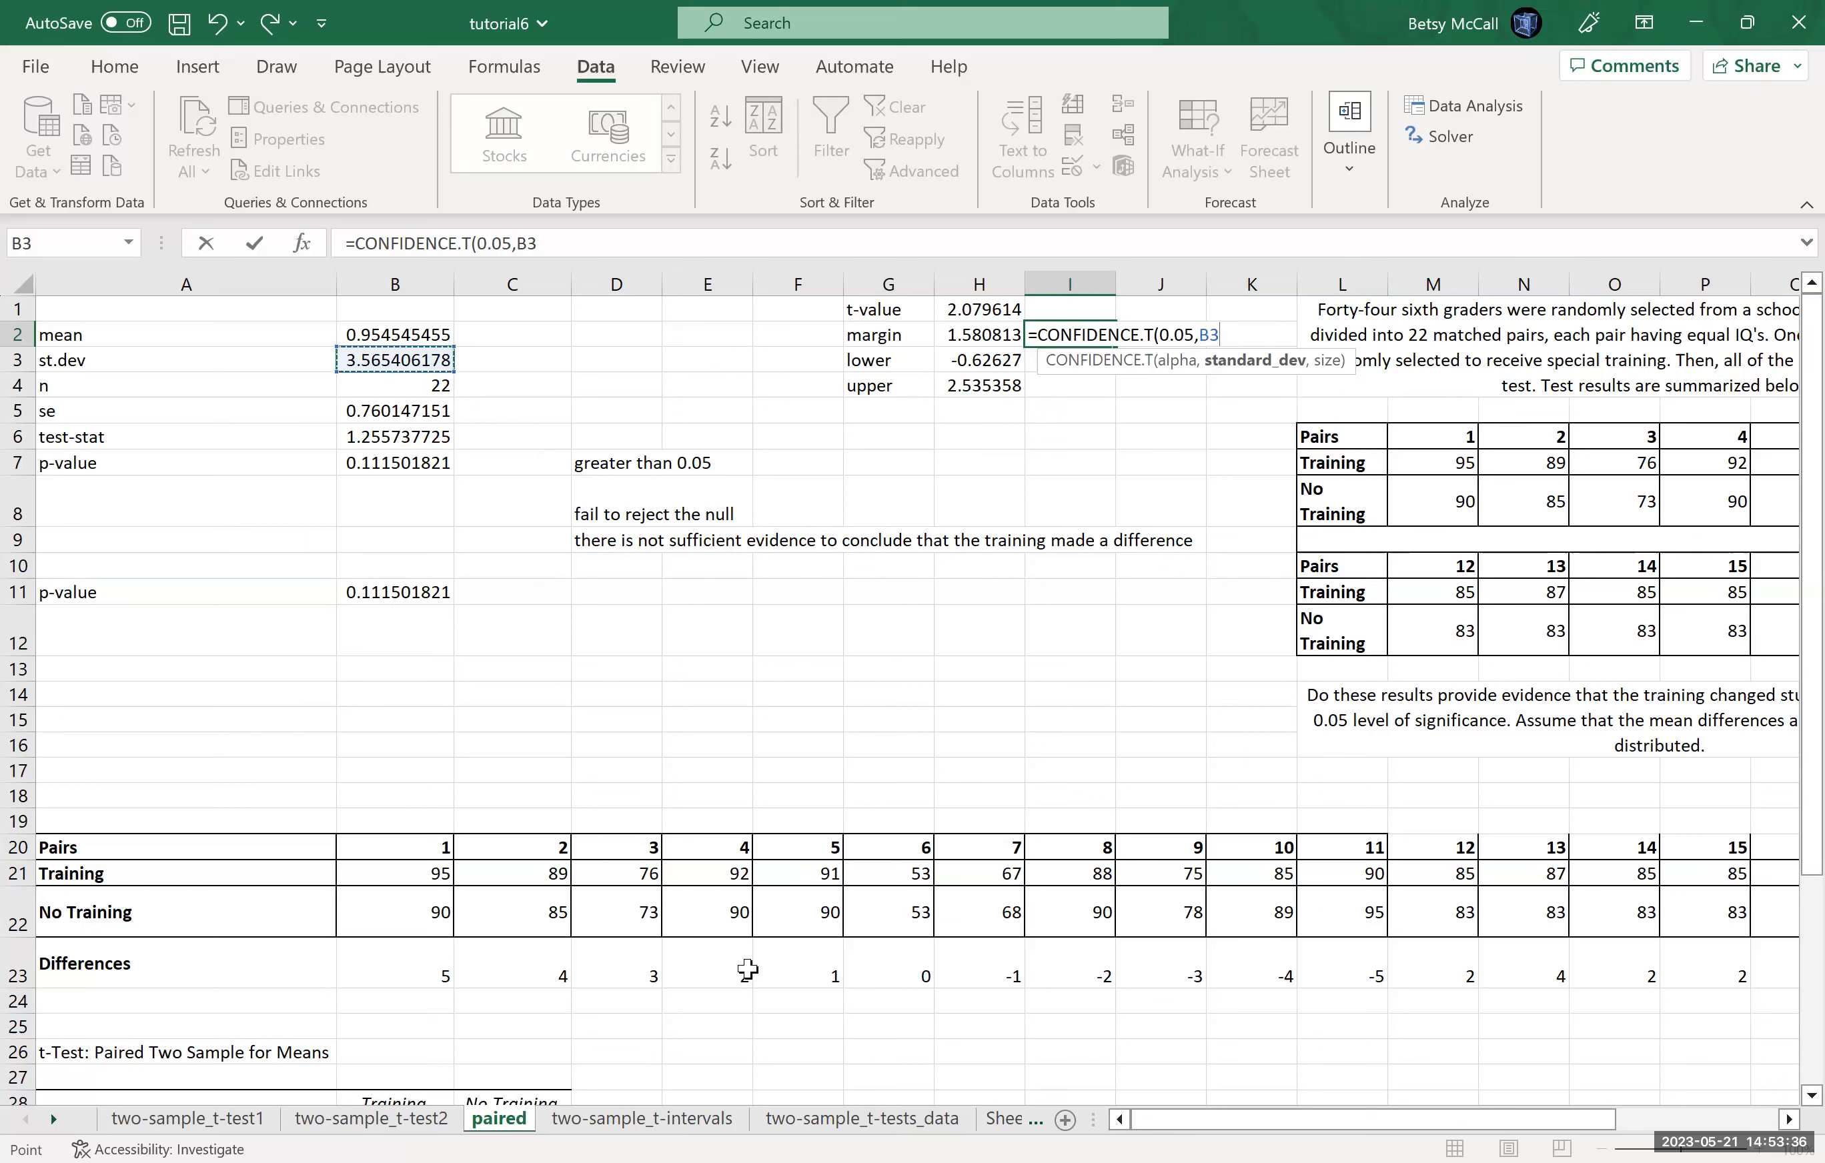
type(",")
left_click(416, 385)
type(")")
key("Return")
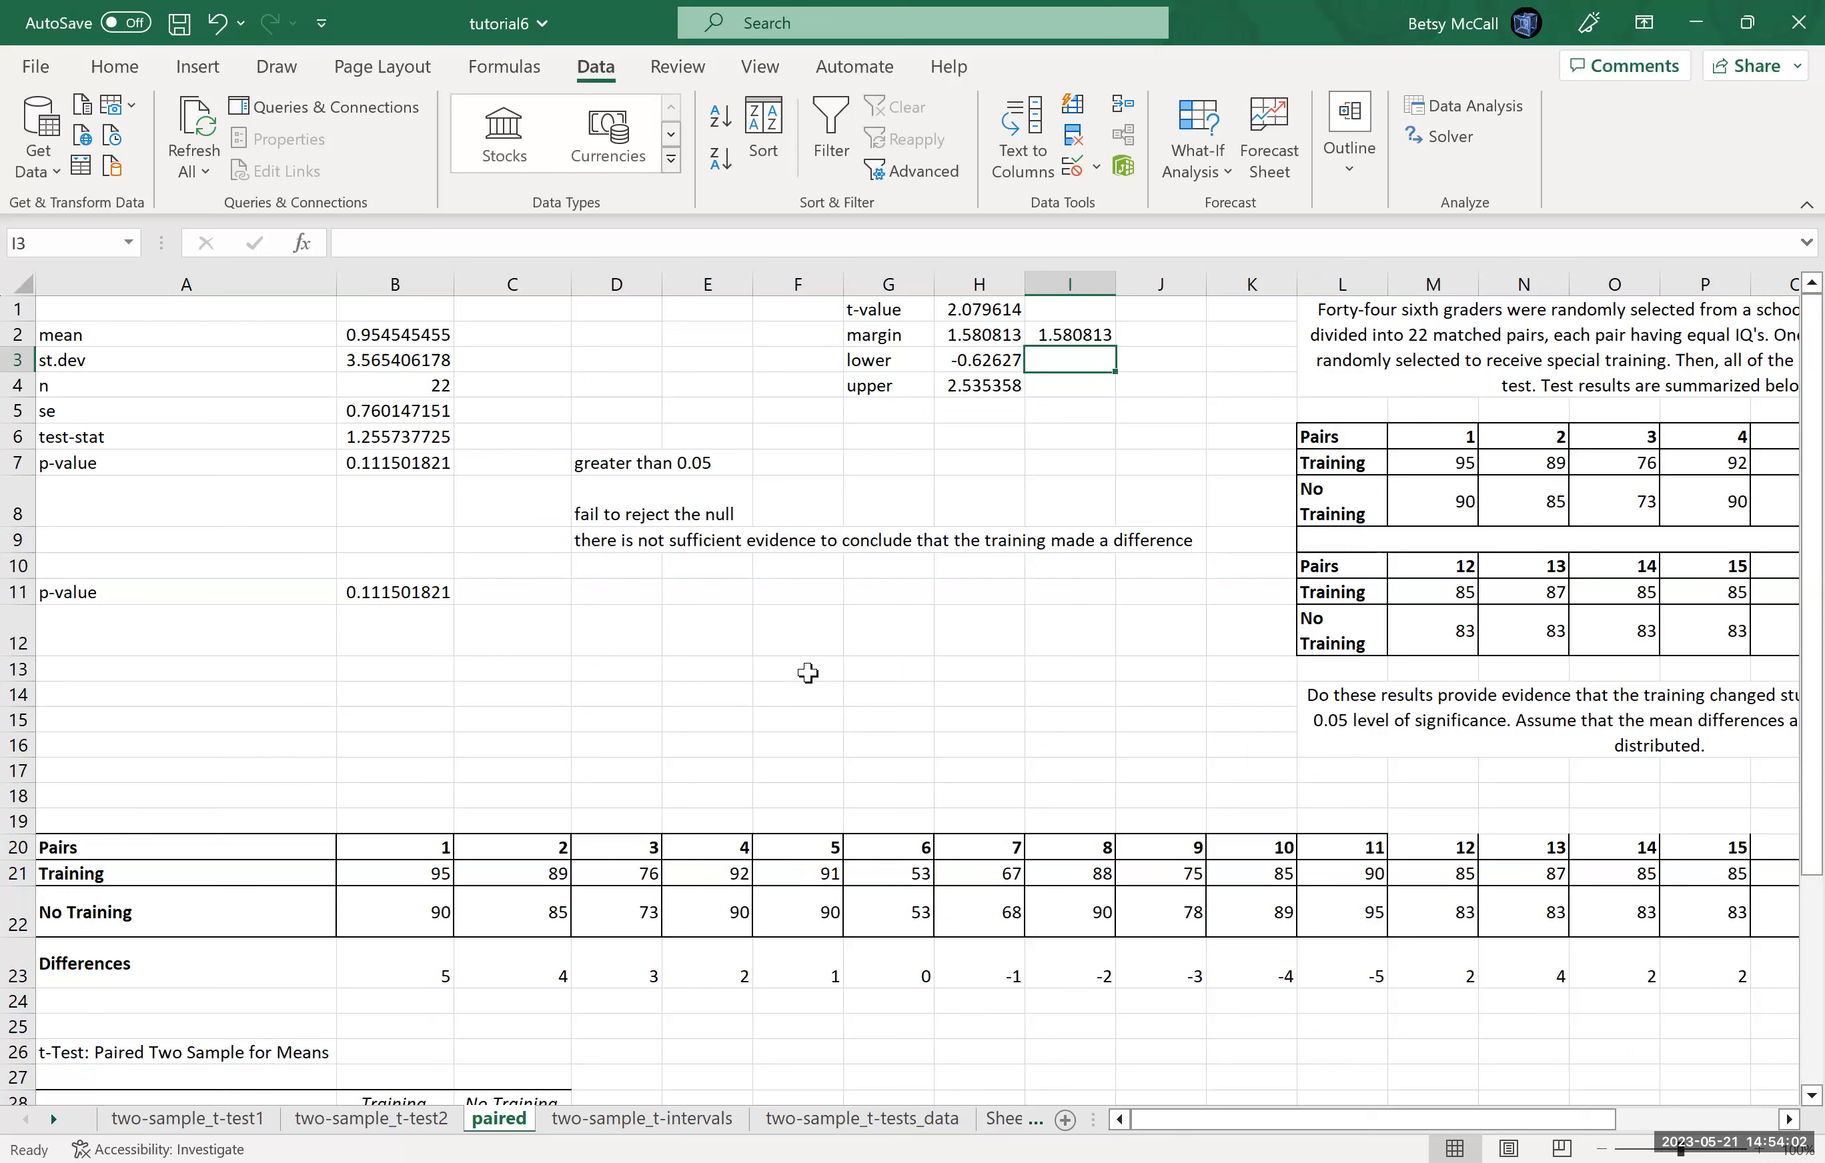
Step: On the two-sample_t-test1 sheet, label F2 "t-value" and calculate the critical value in G2 with =T.INV.2T(0.05,B14)
left_click(204, 1123)
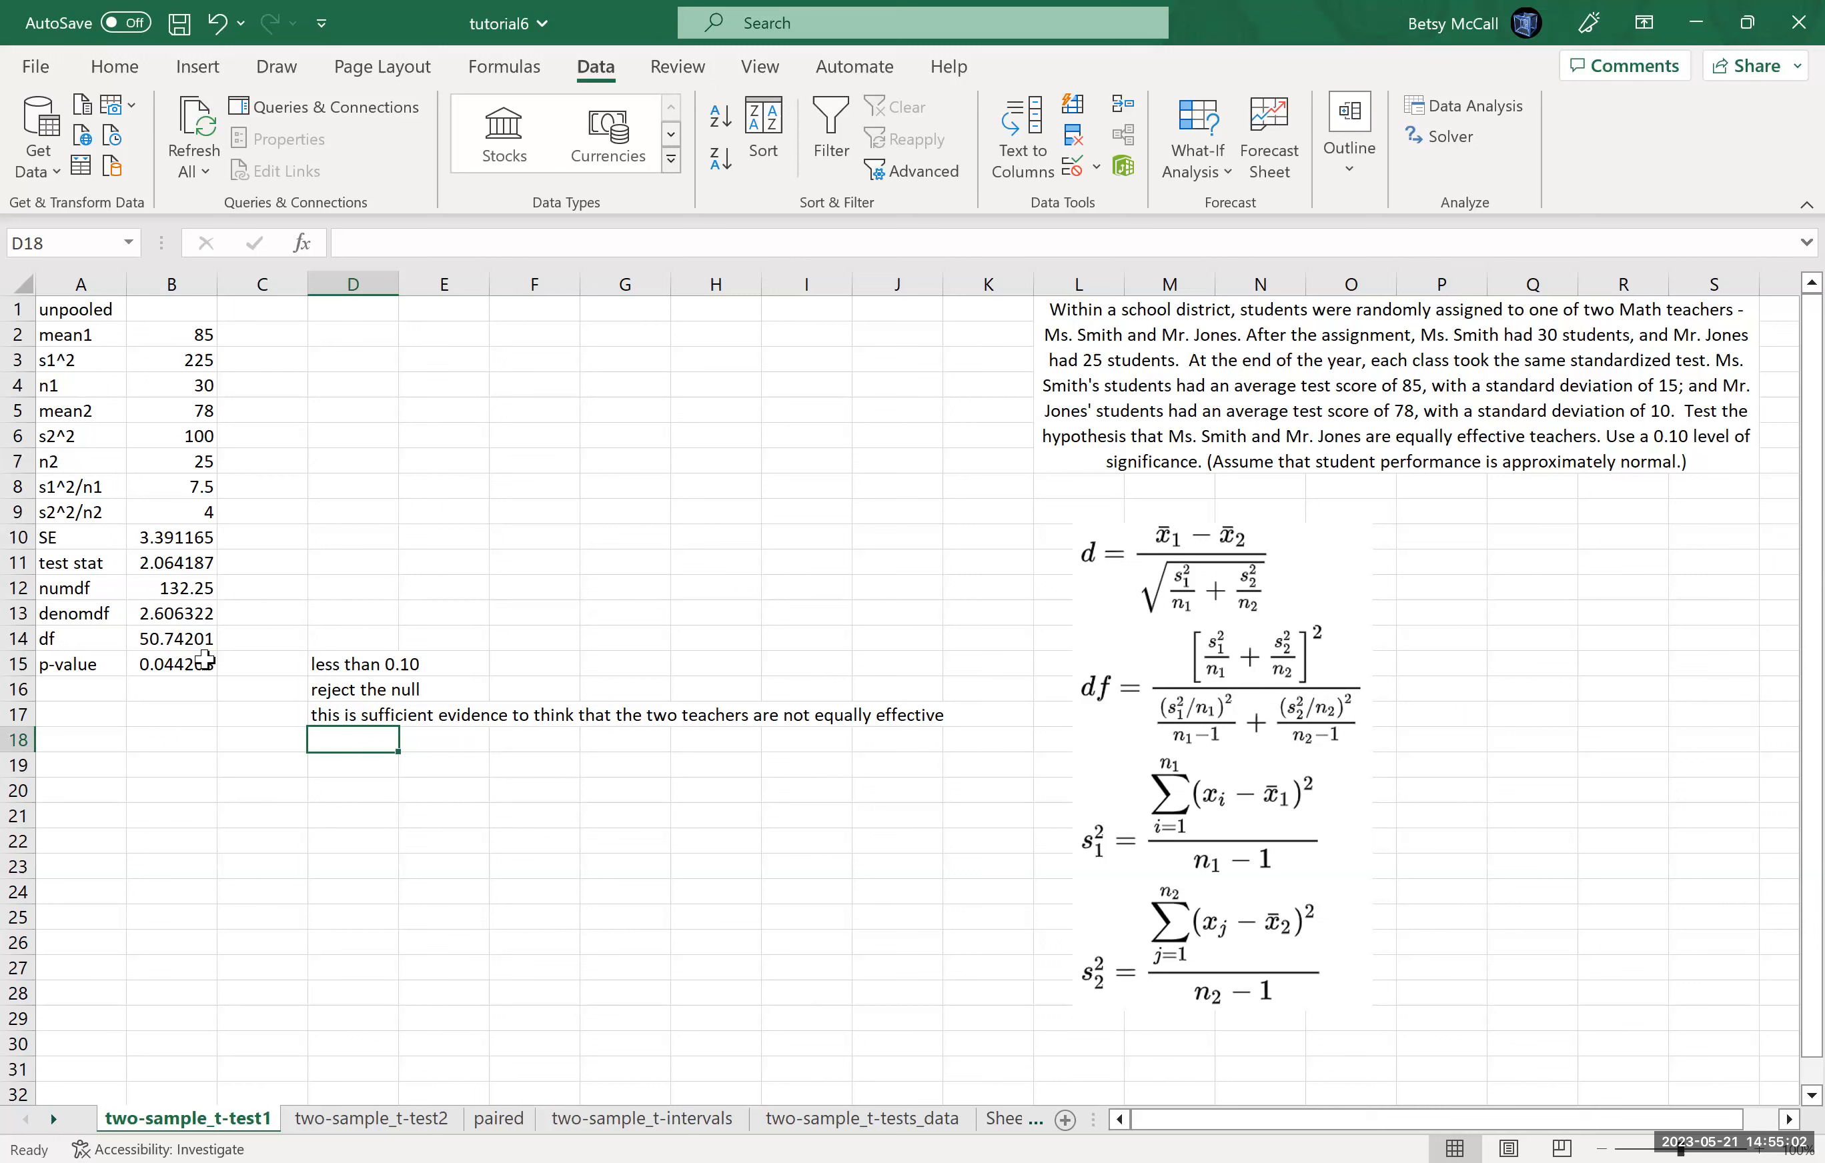
left_click(522, 340)
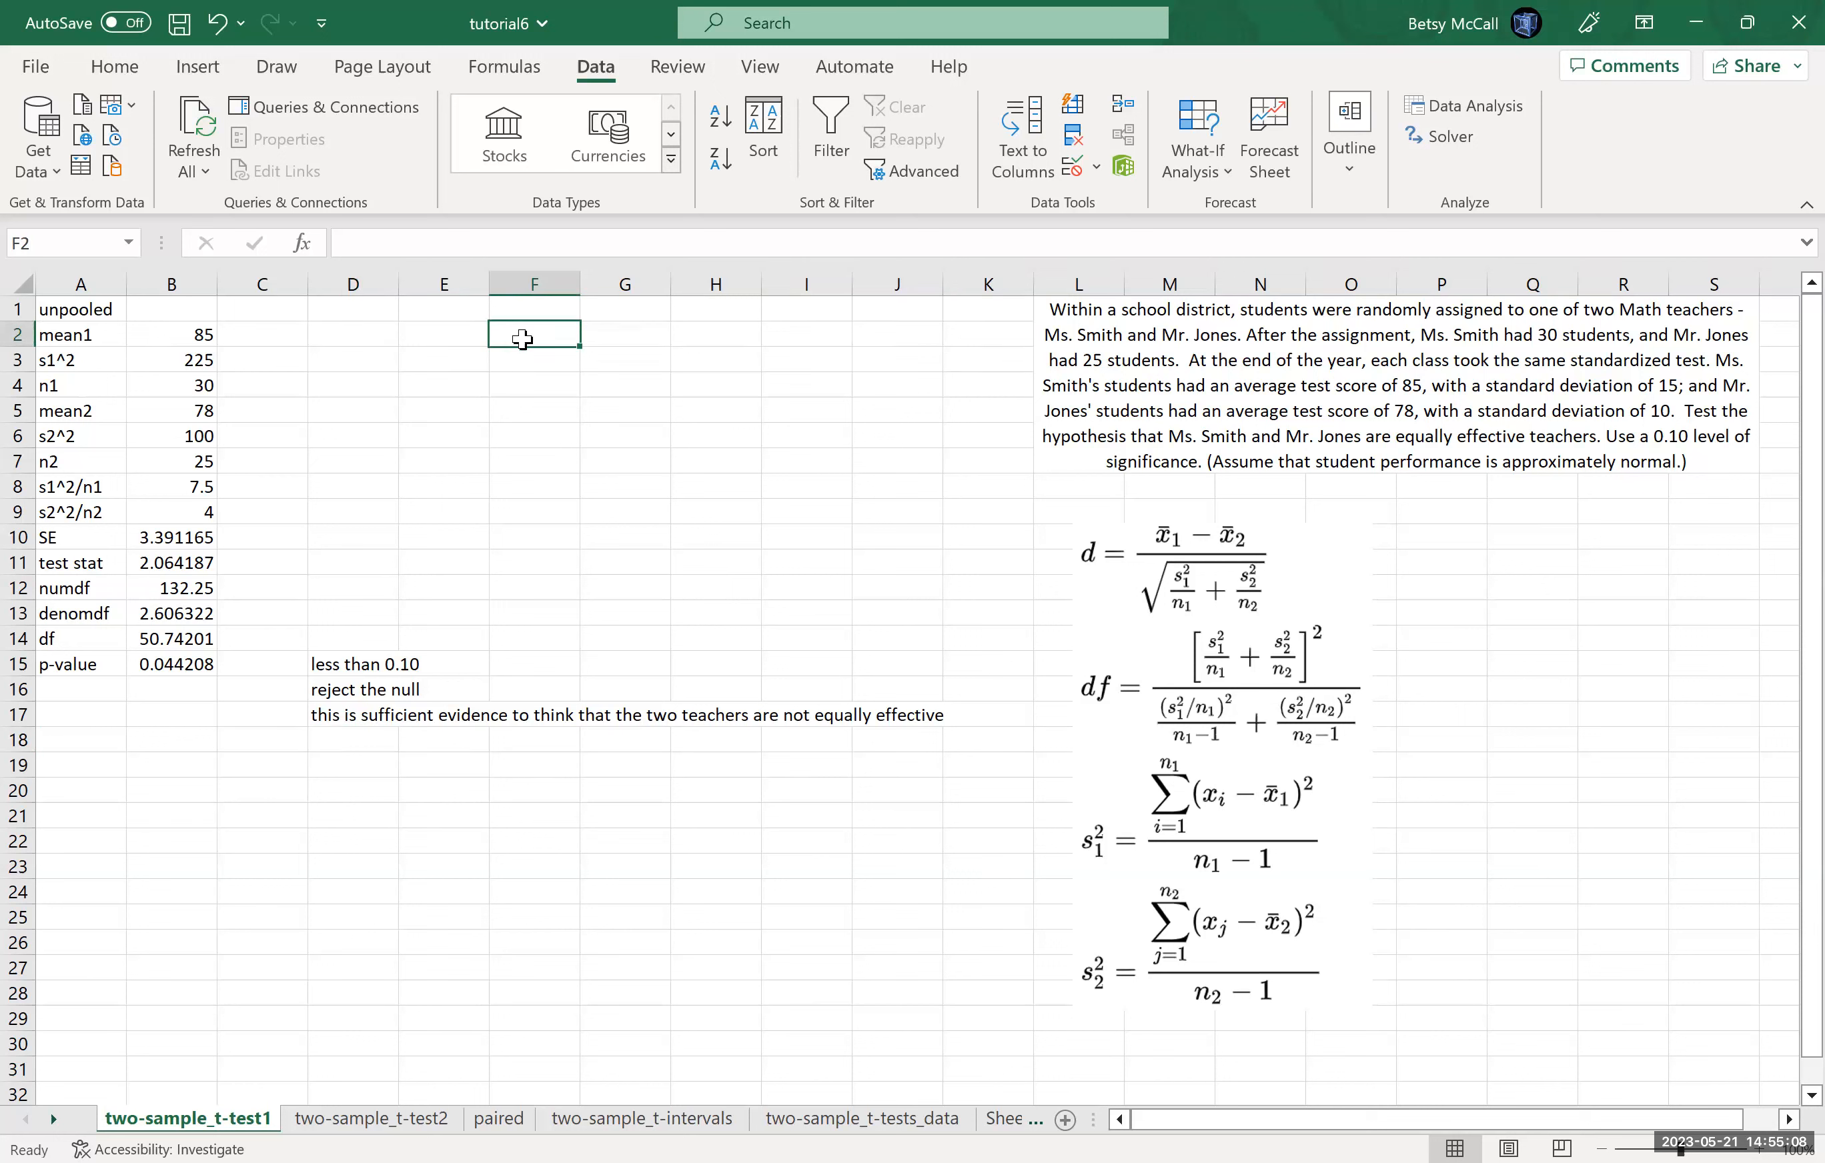
type("t-value")
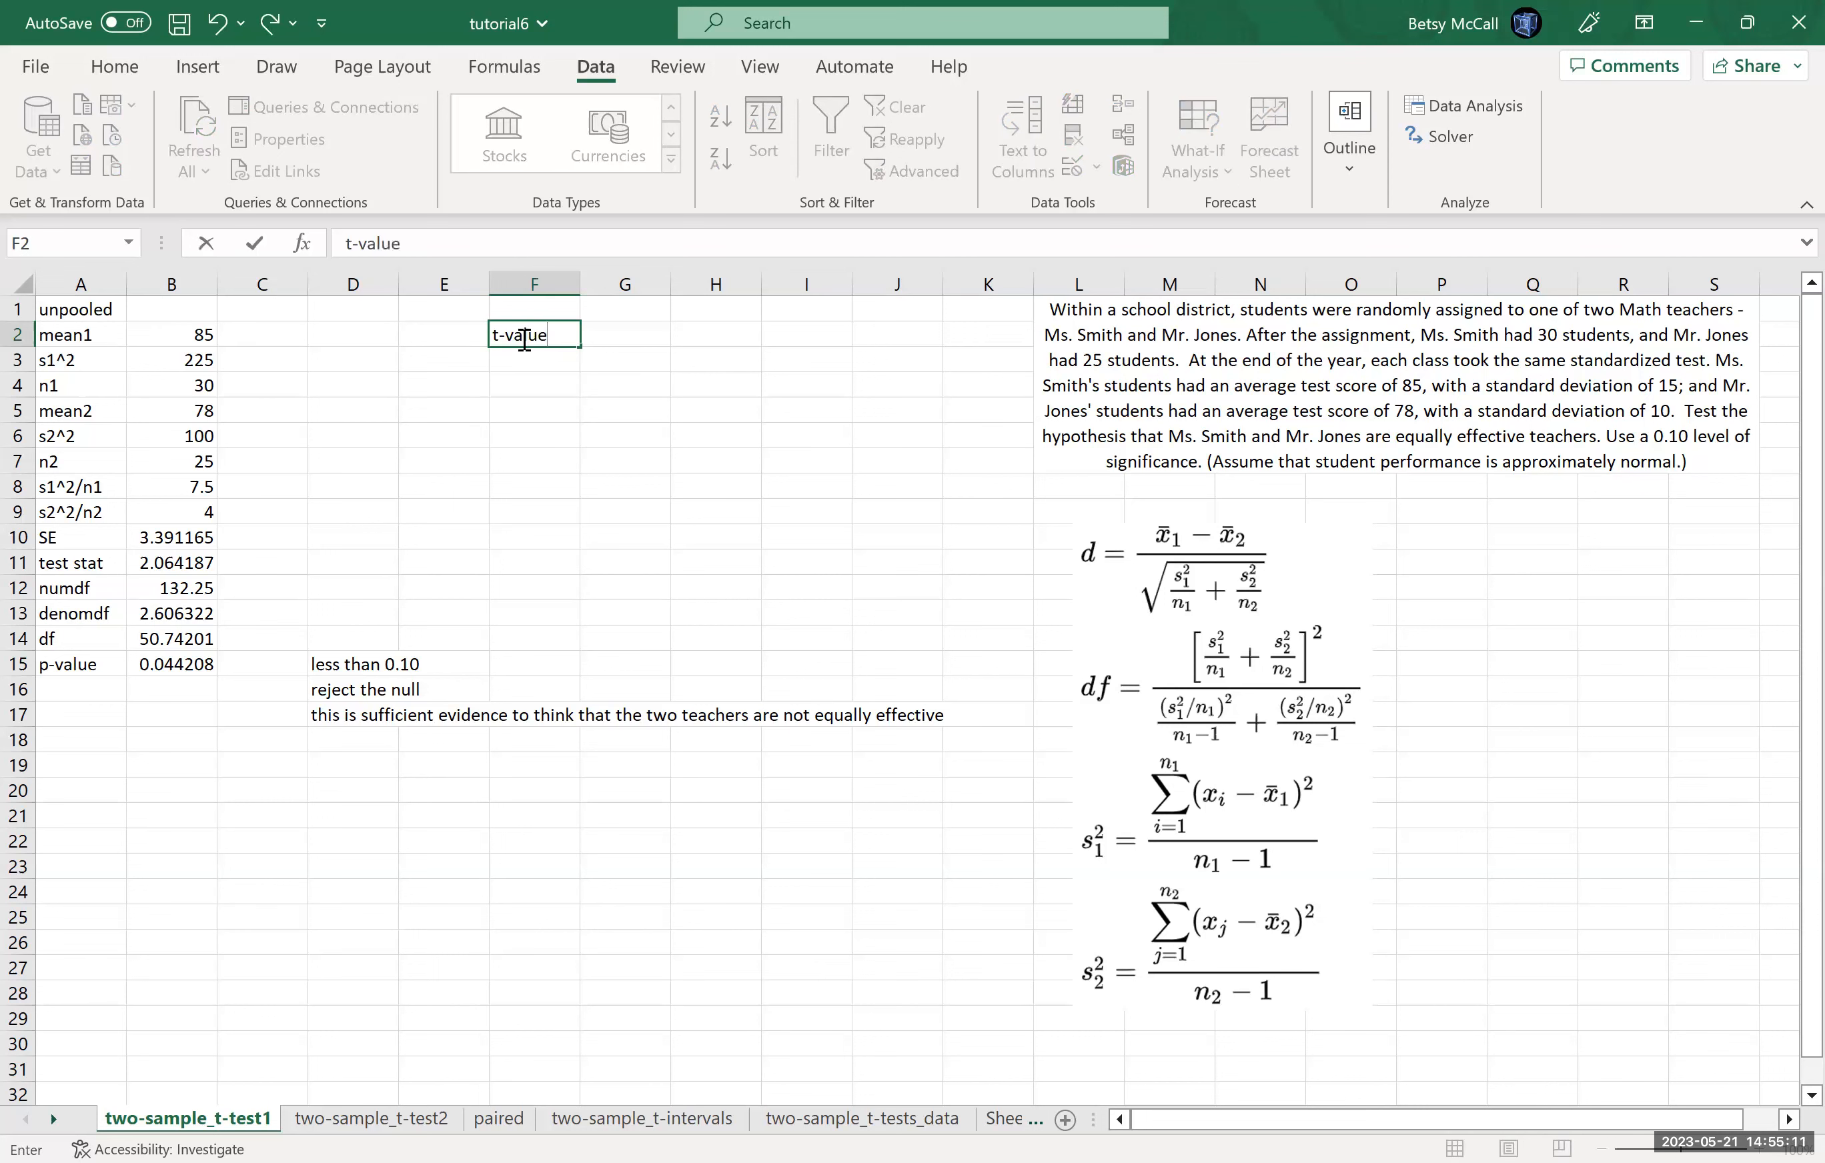
key("Tab")
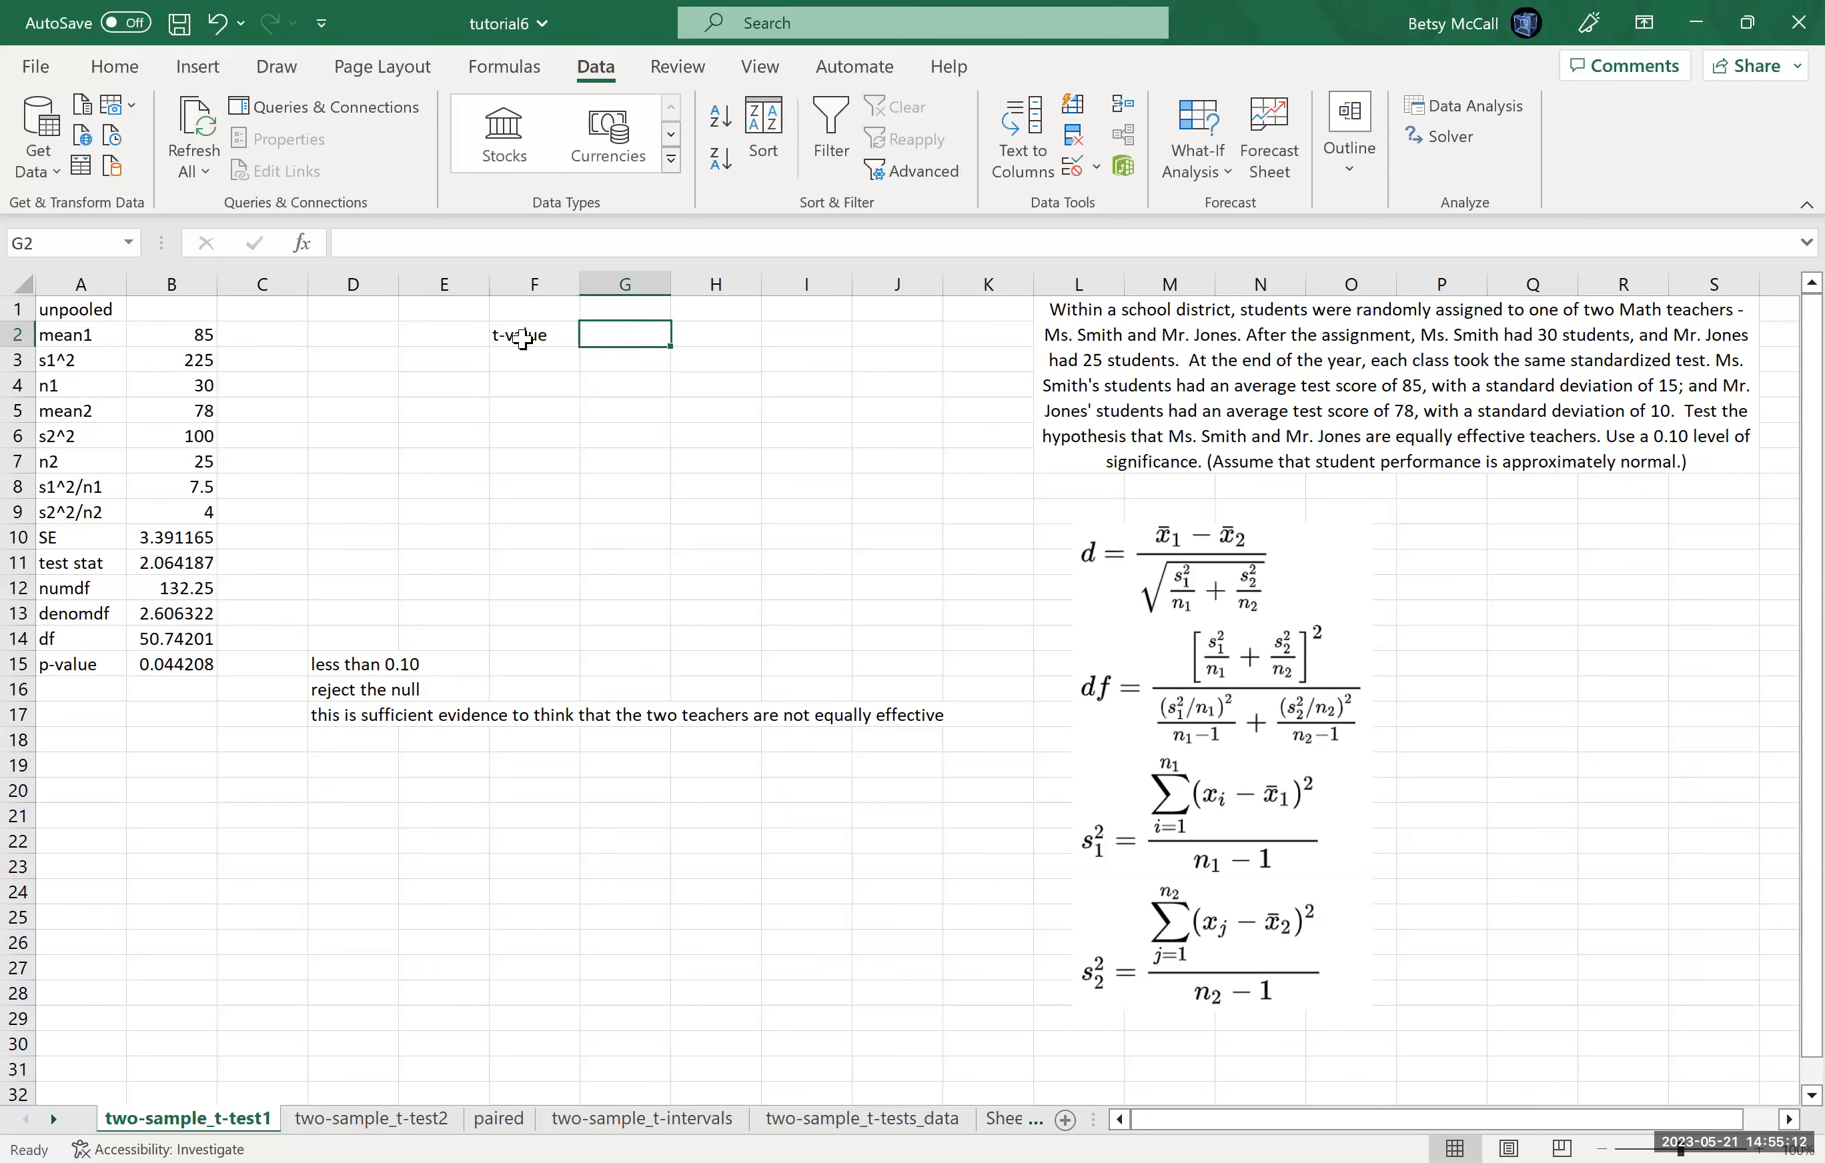
type("=")
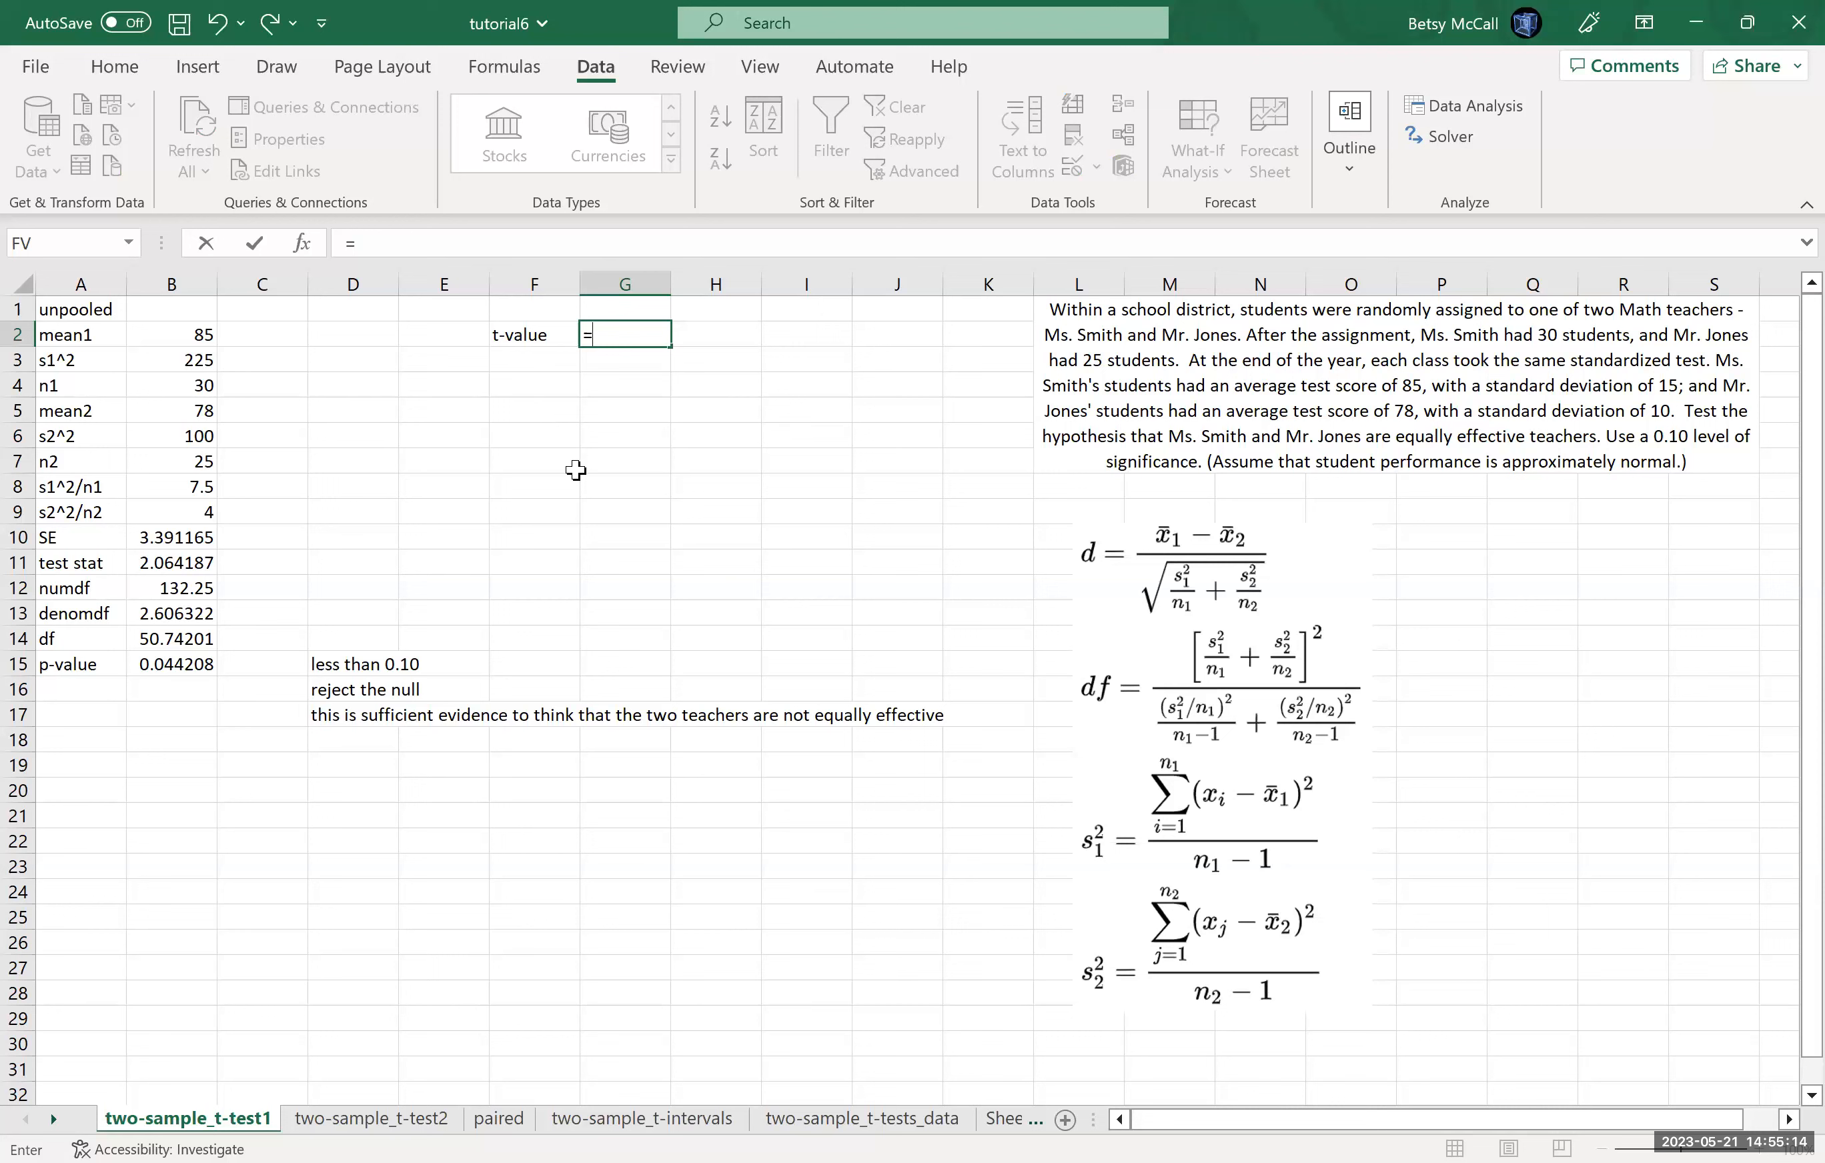
type("T.IN")
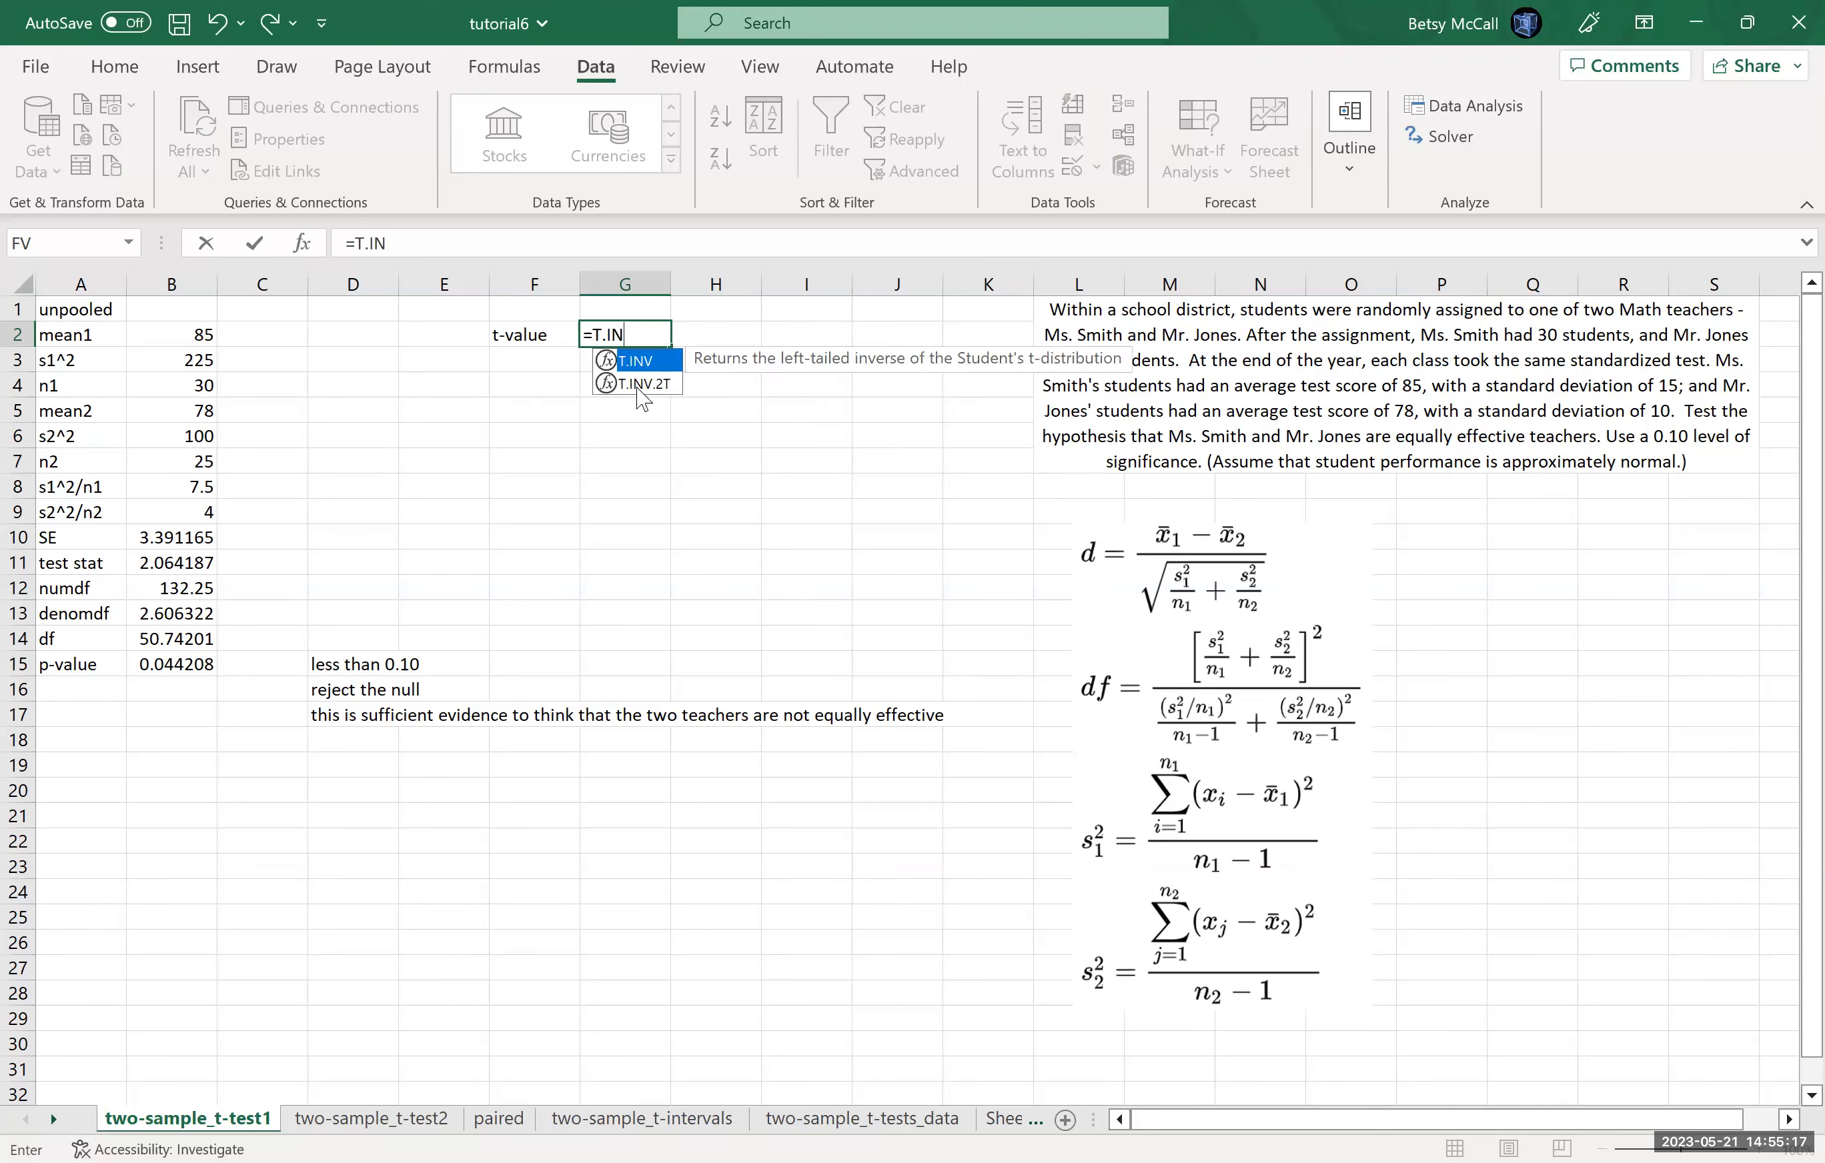
left_click(642, 383)
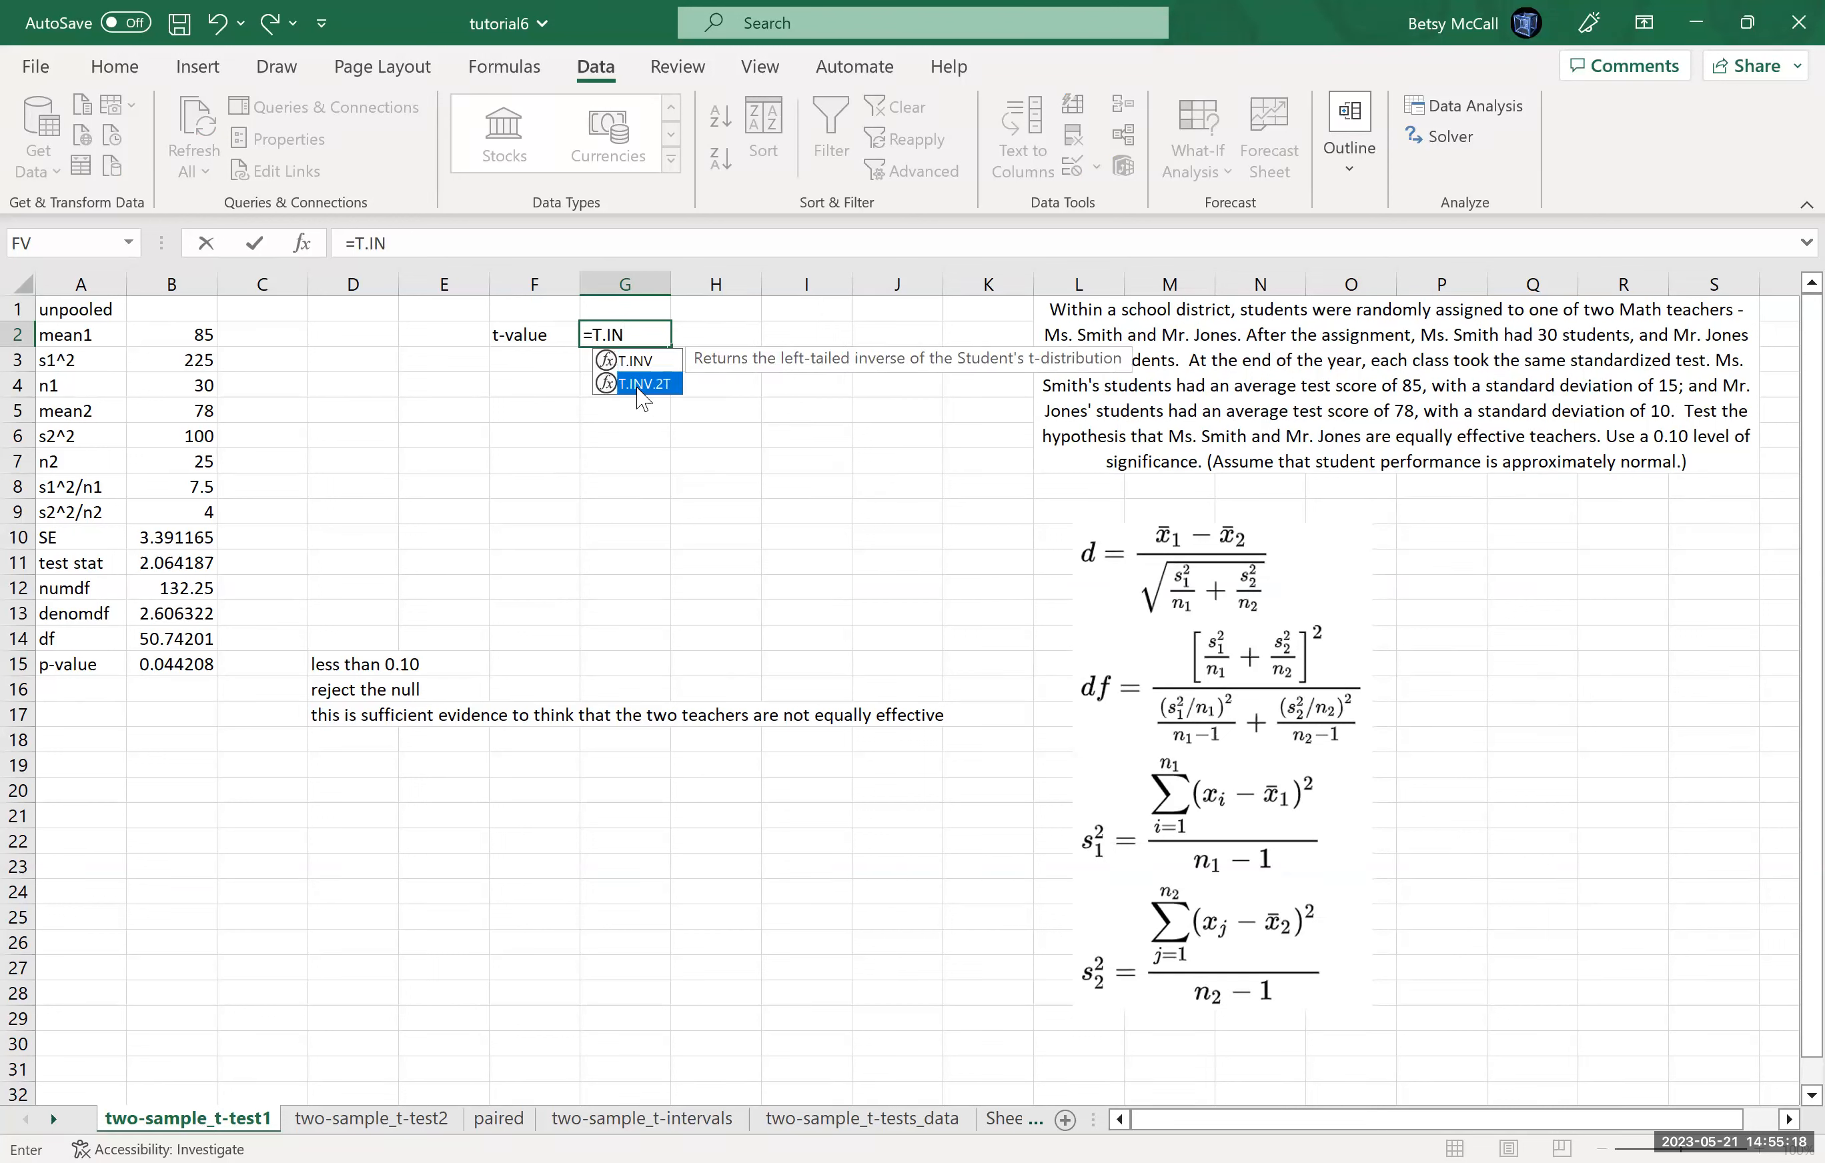
double_click(637, 385)
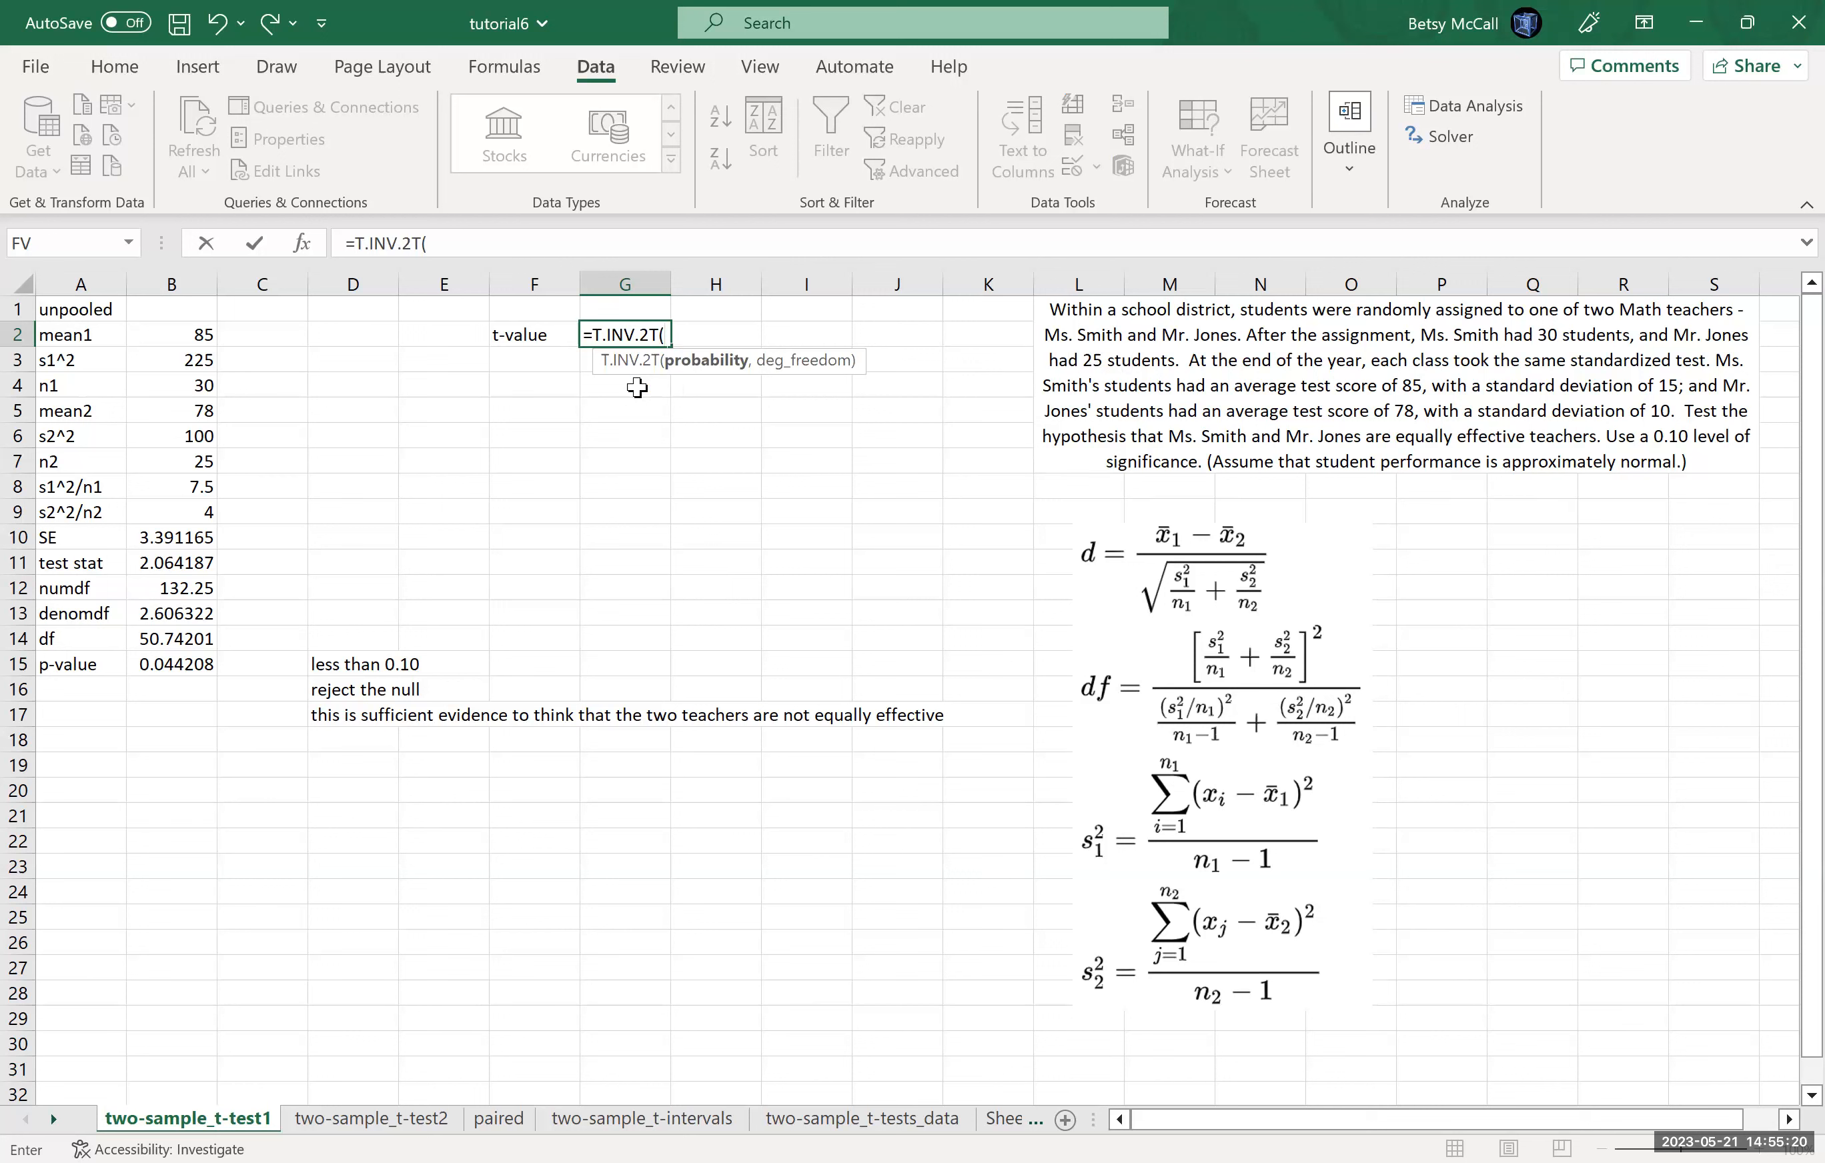
type("0.05,")
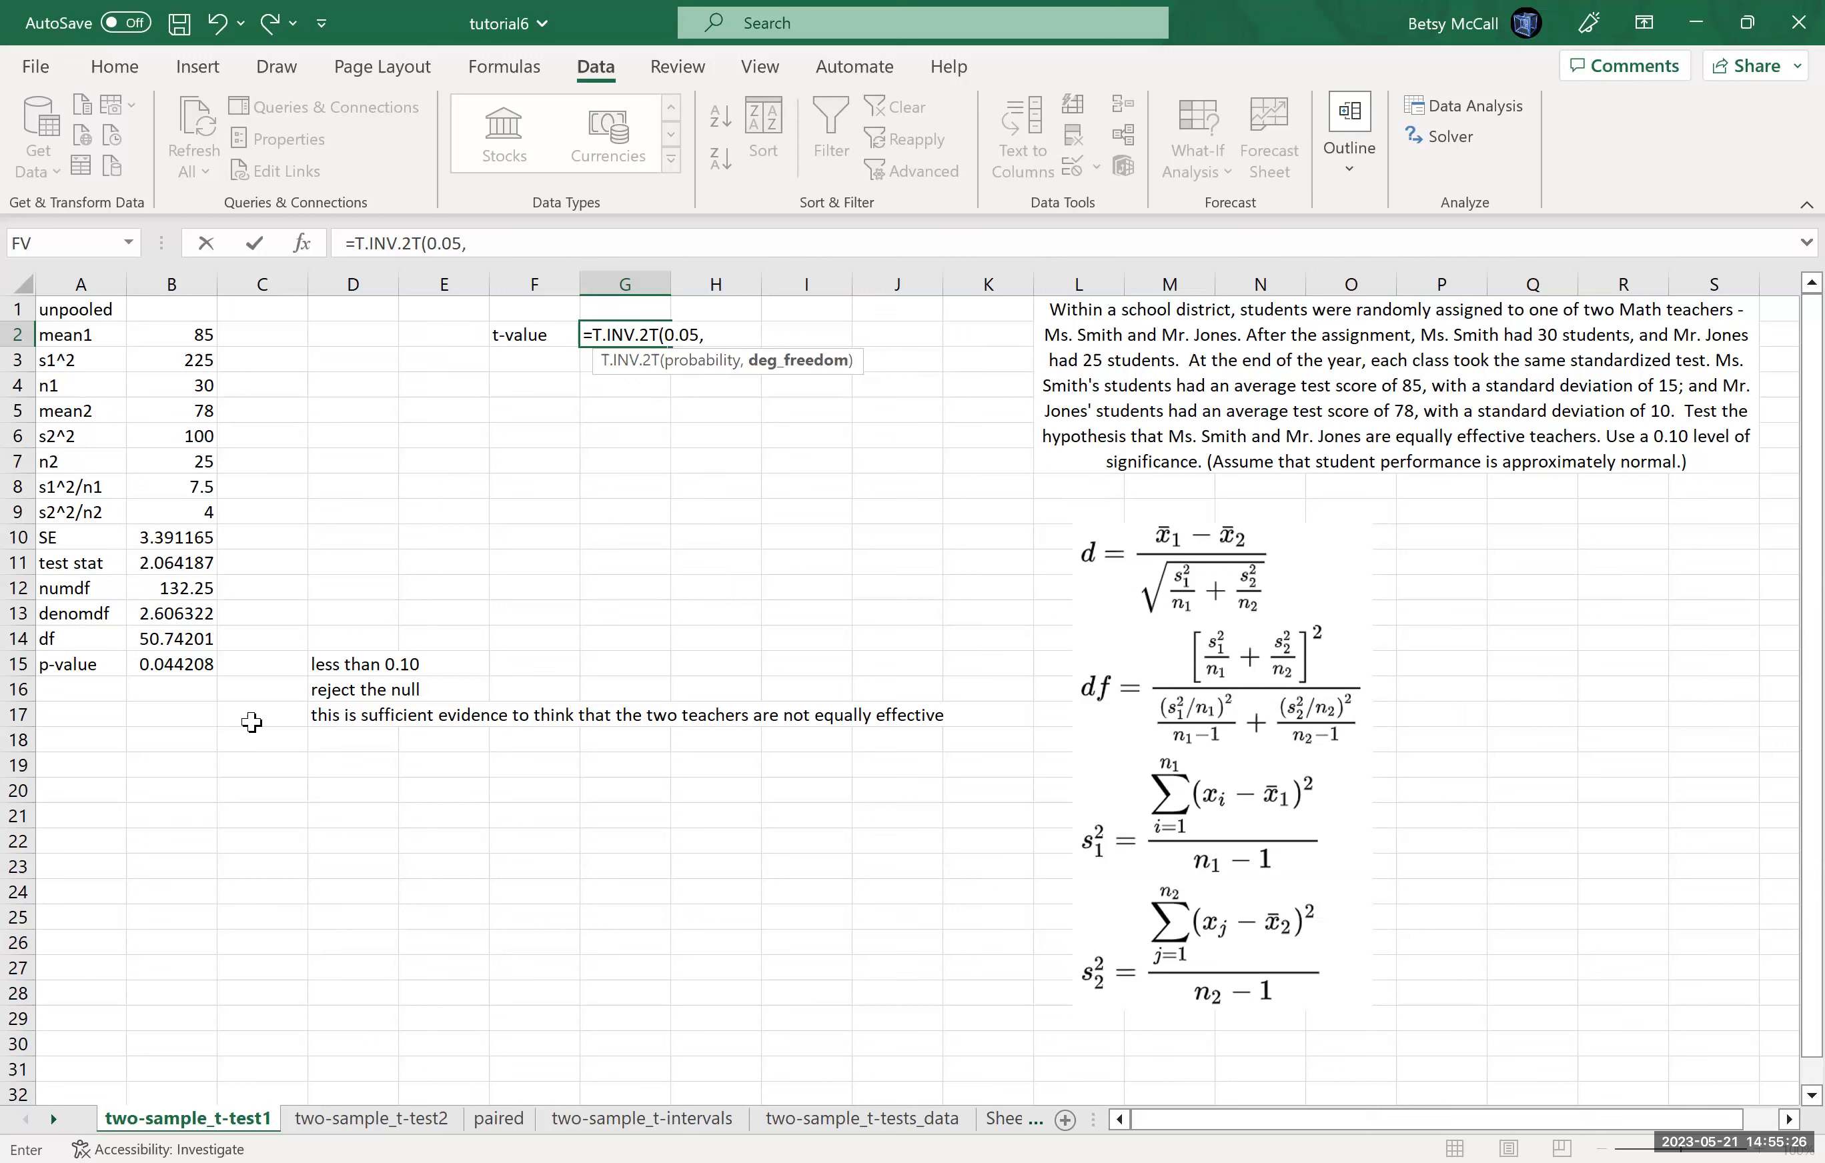
left_click(165, 648)
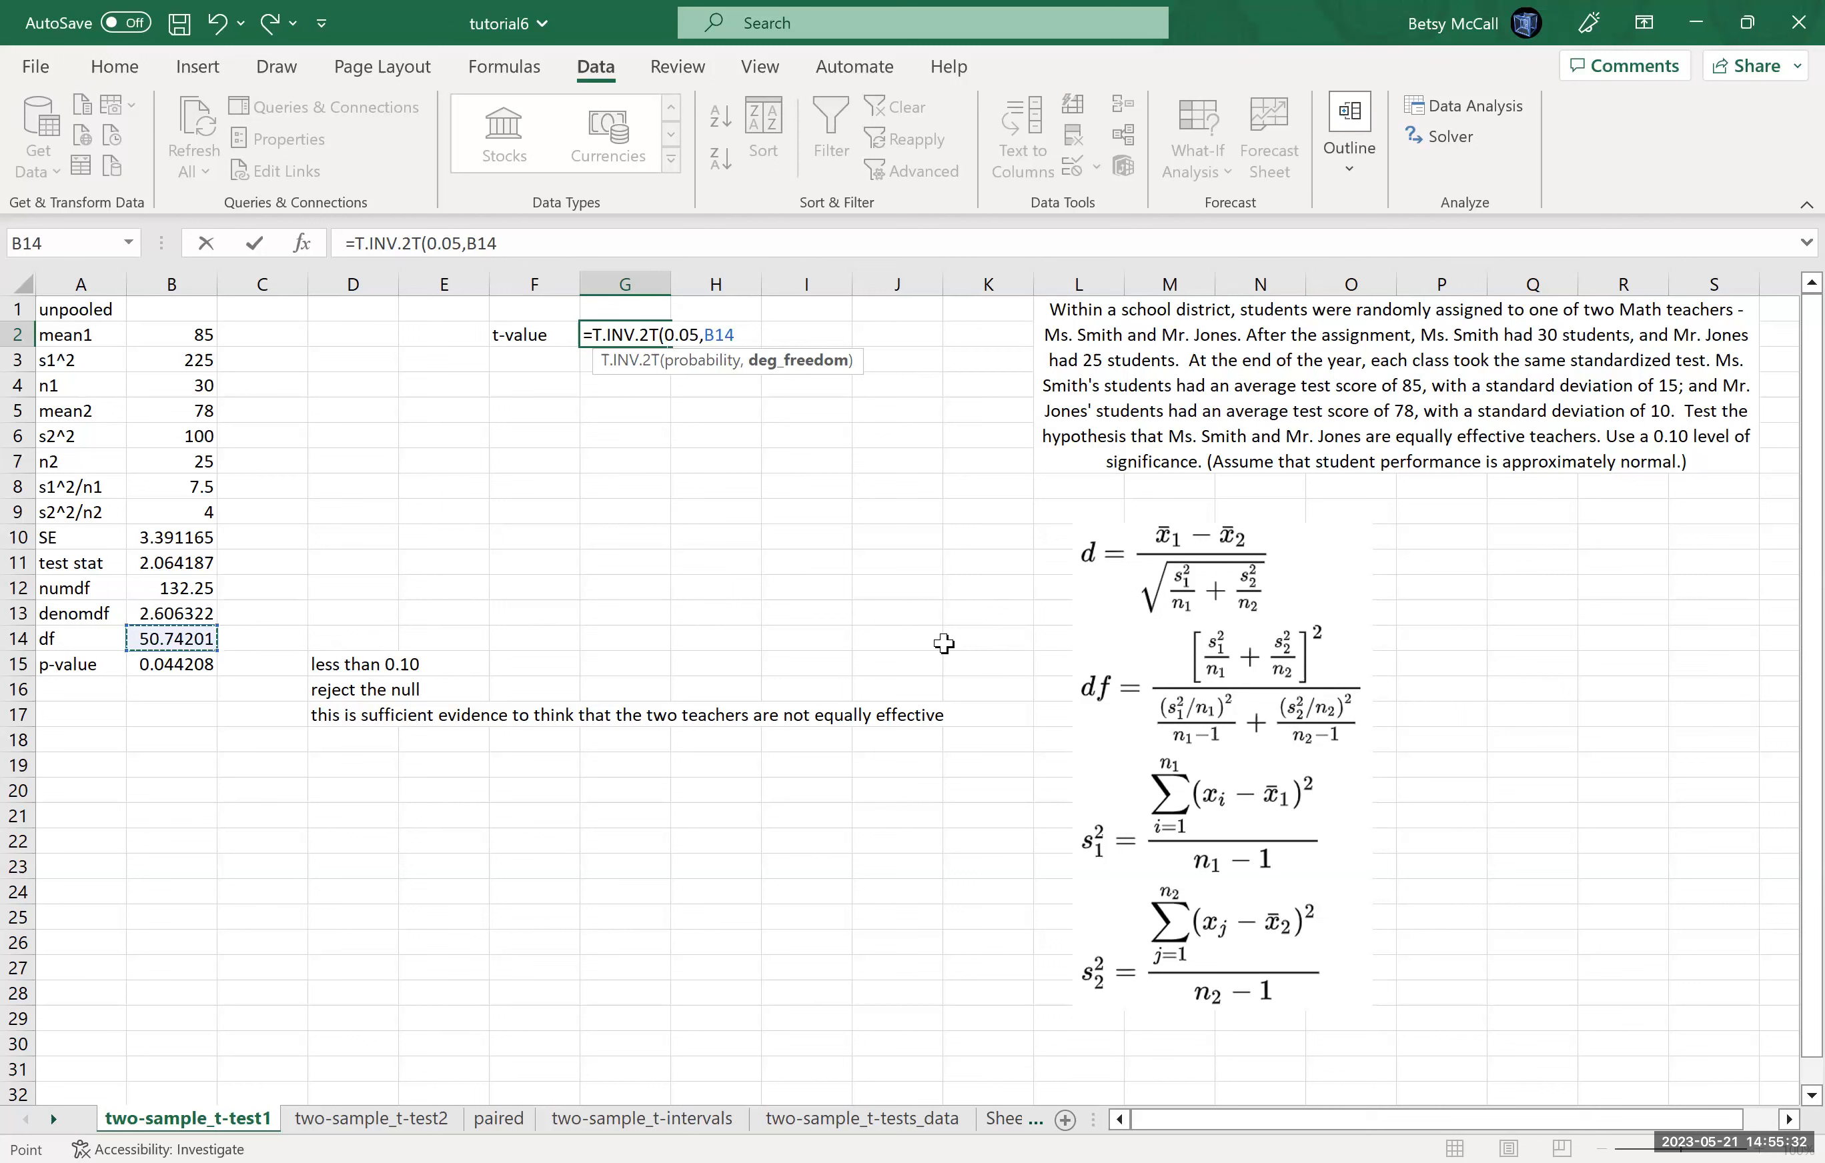
type(")")
key("Return")
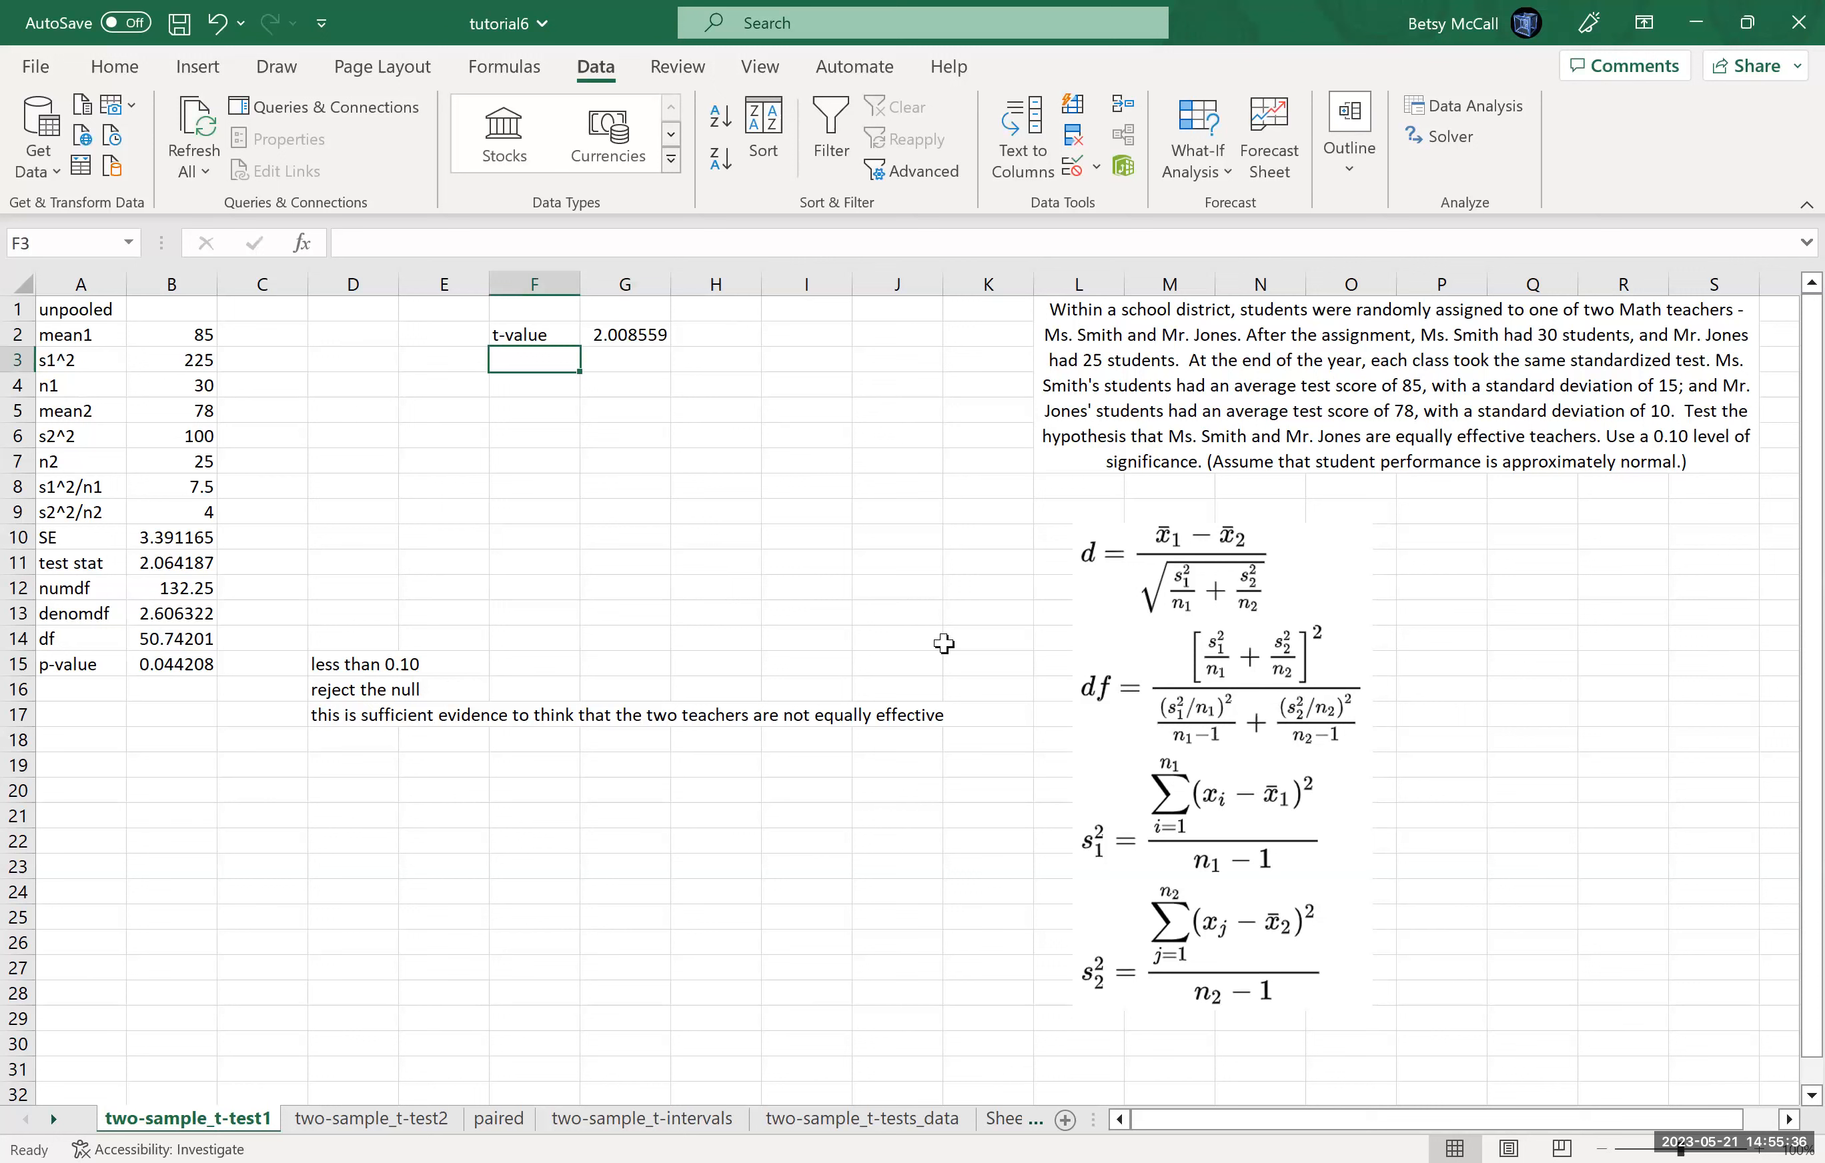
Step: Label F3 "margin" and calculate the margin of error in G3 as standard error times t-value, =B10*G2
type("=")
key("BackSpace")
type("margin")
key("Tab")
type("=")
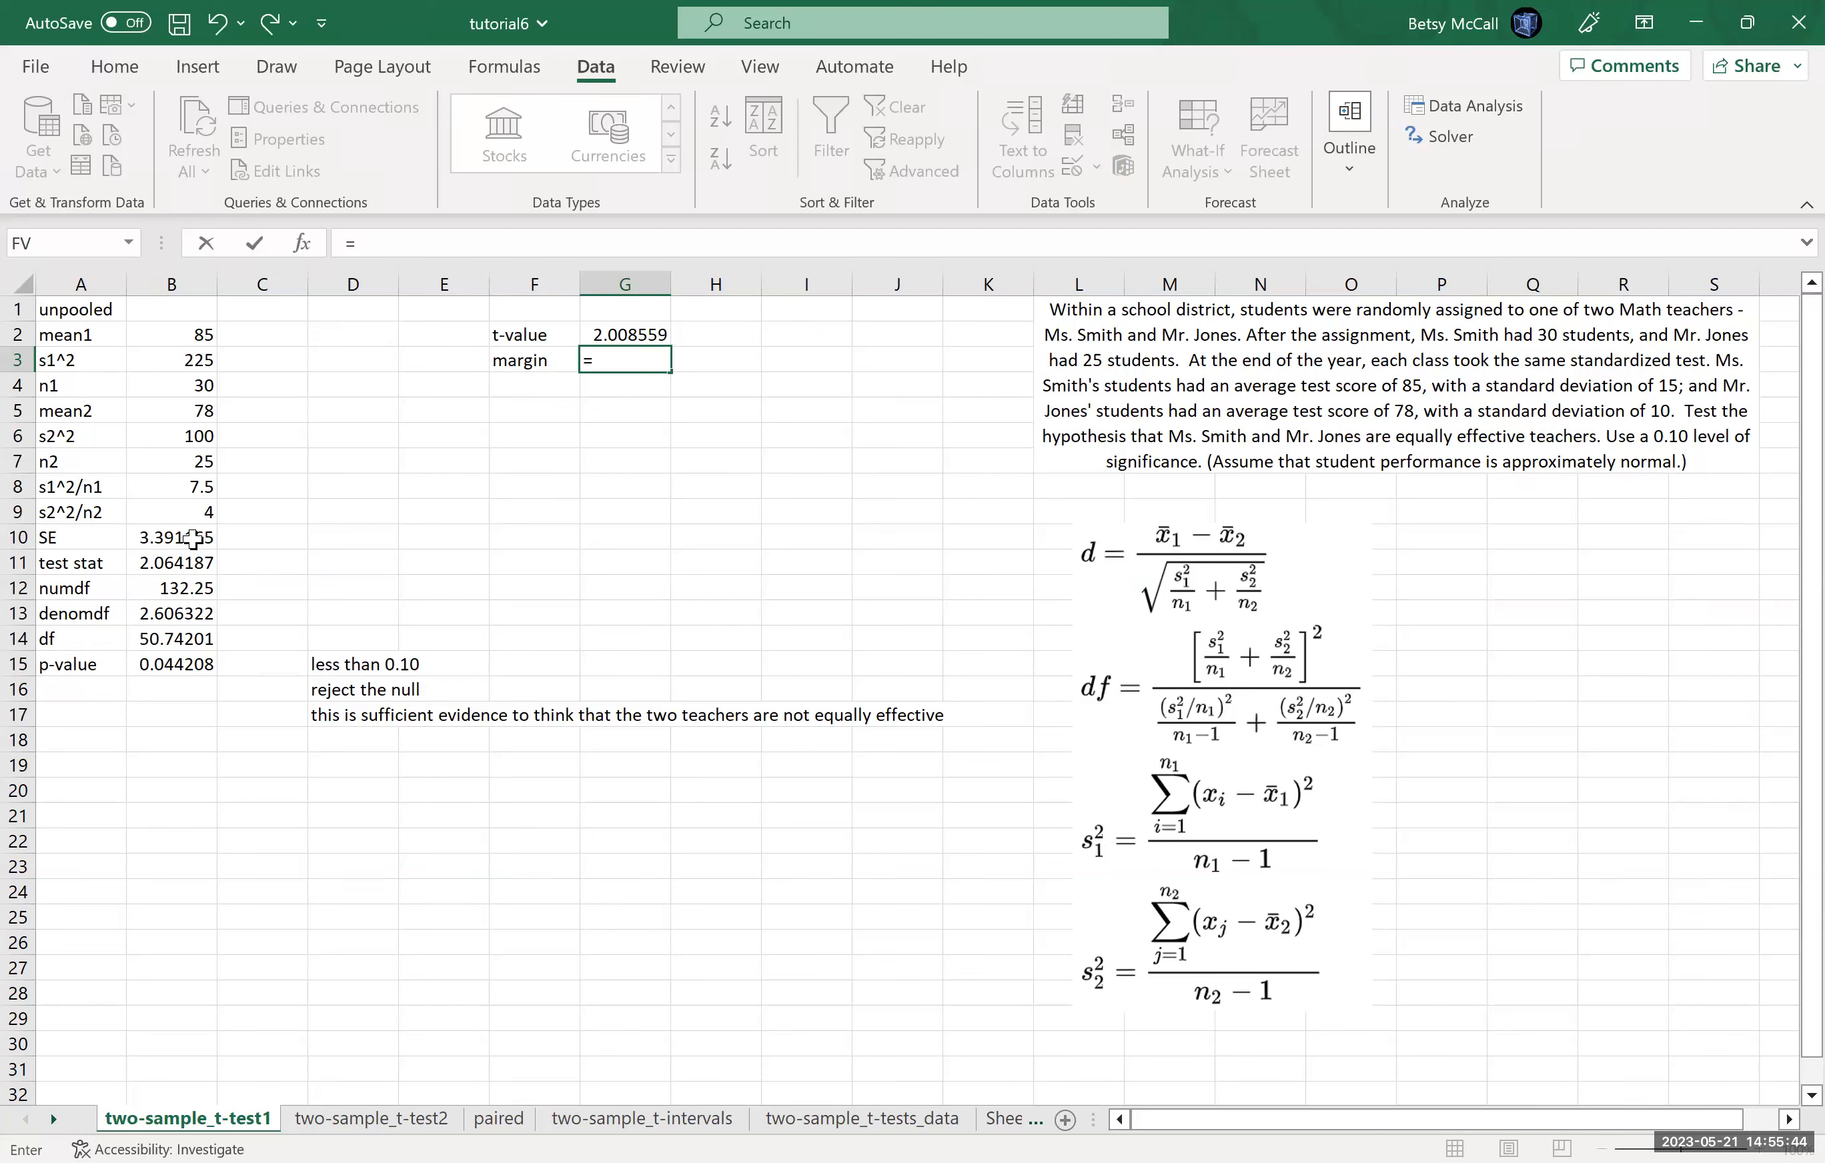
left_click(193, 539)
type("*")
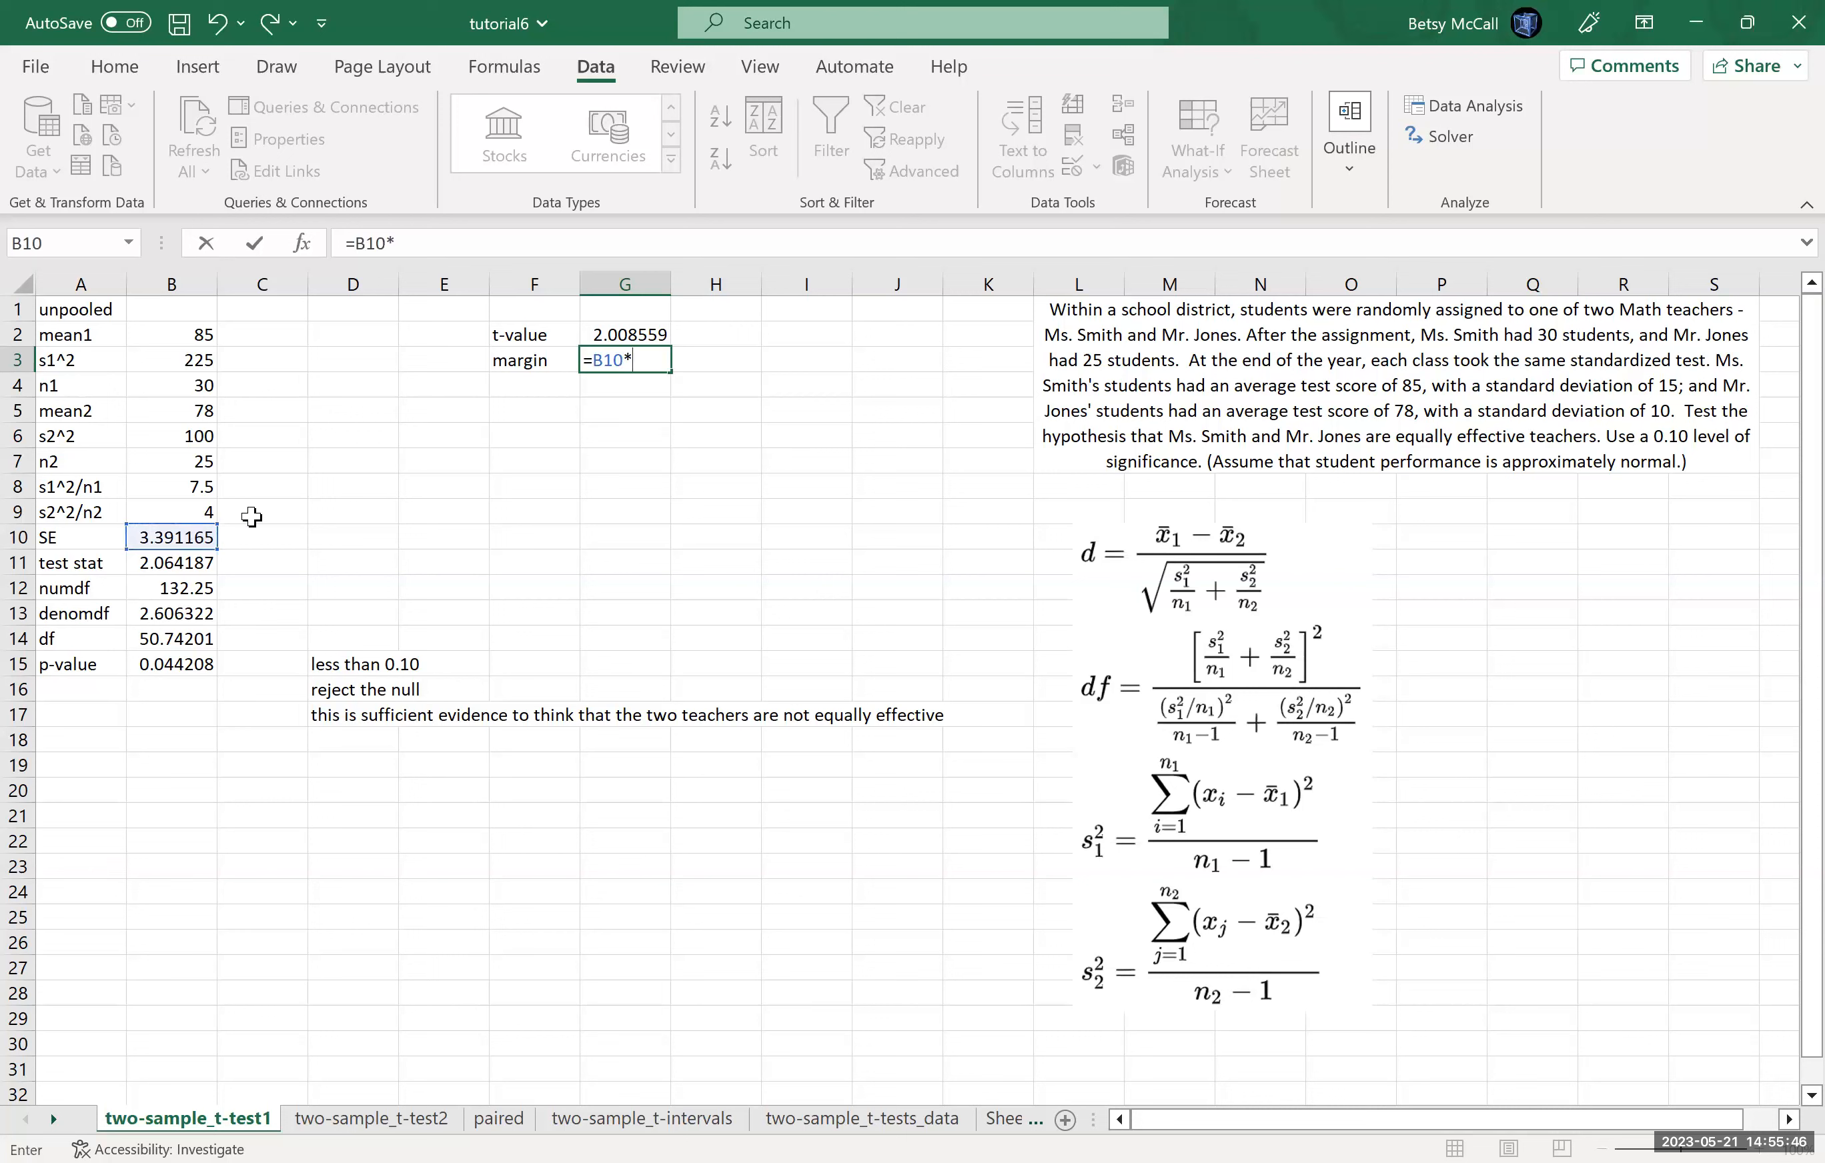
left_click(622, 337)
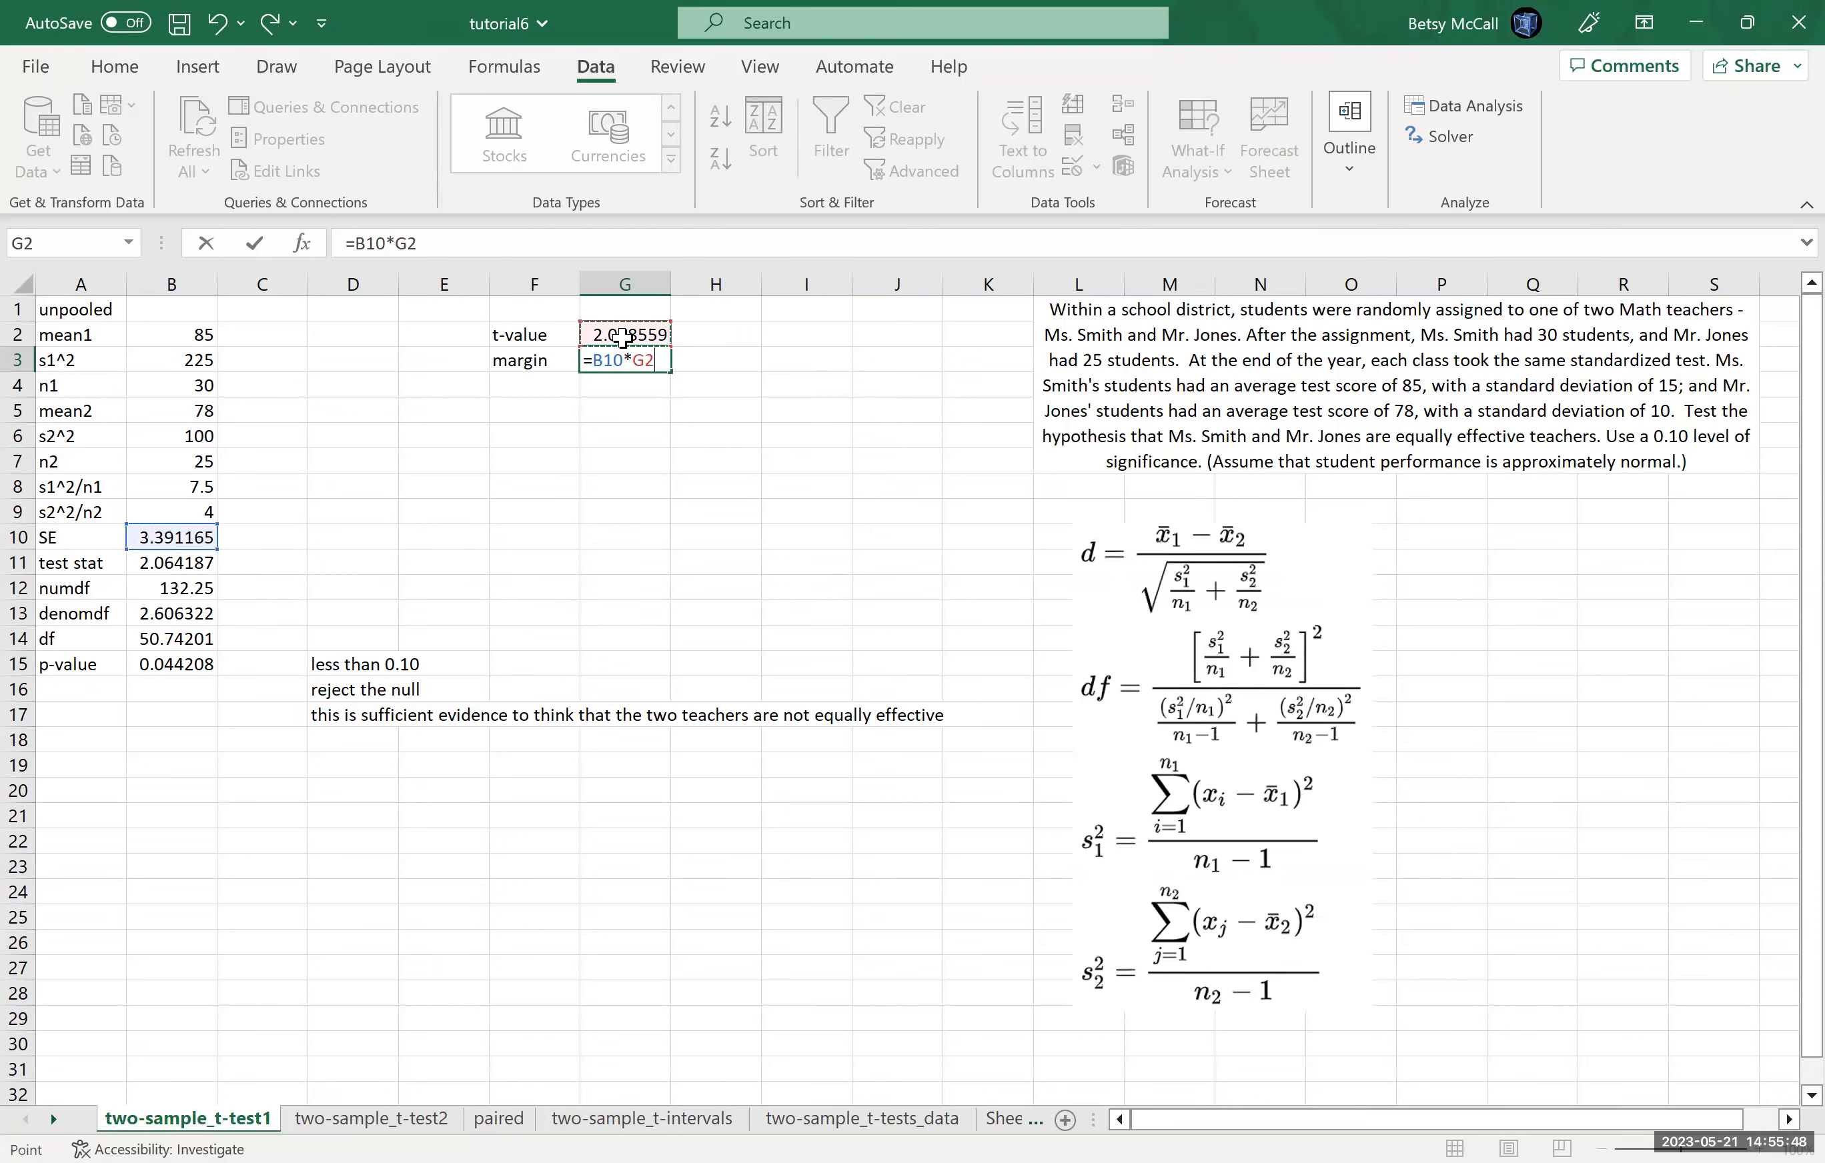
key("Return")
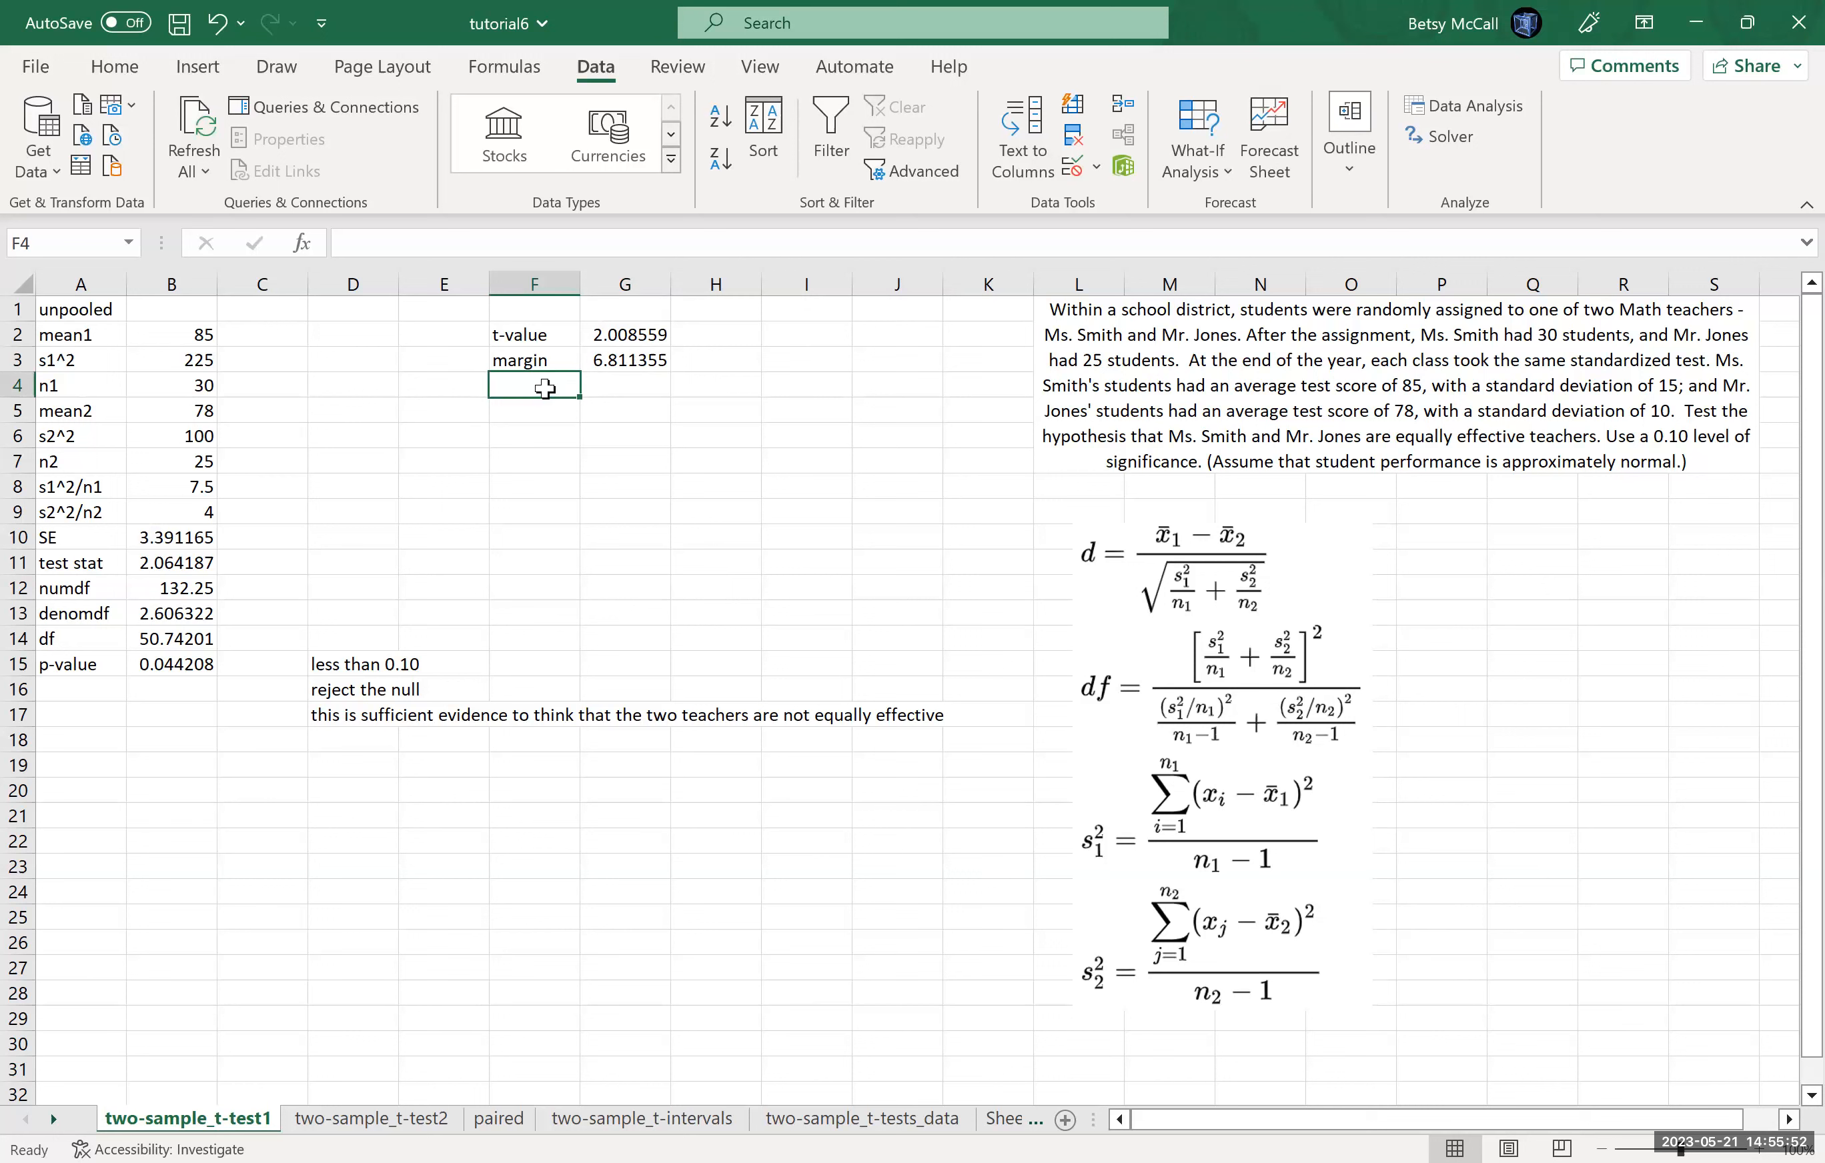
Step: Label F4 "diffofmeans", calculate the difference of the two means in G4 with =B2-B5, and fit column F to its contents
type("dif")
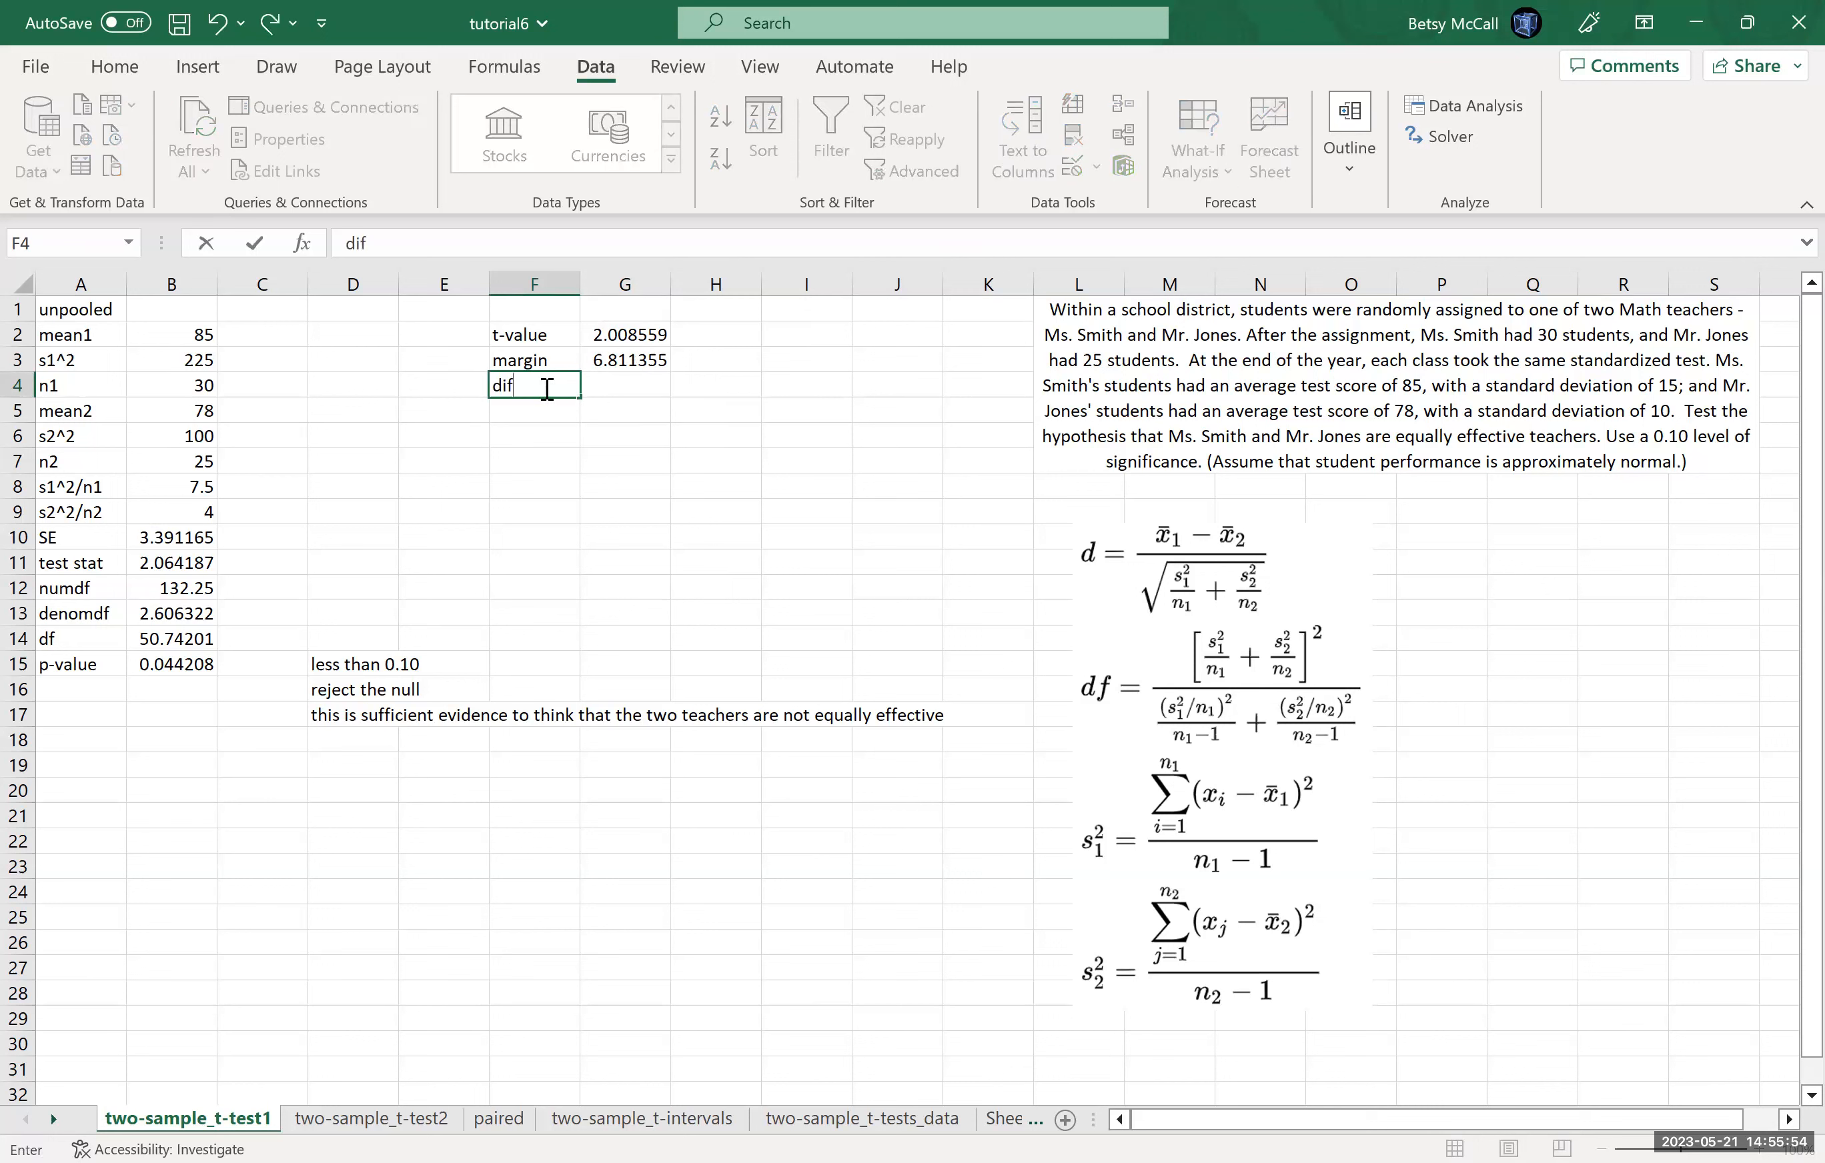
type("fofmeans")
key("Tab")
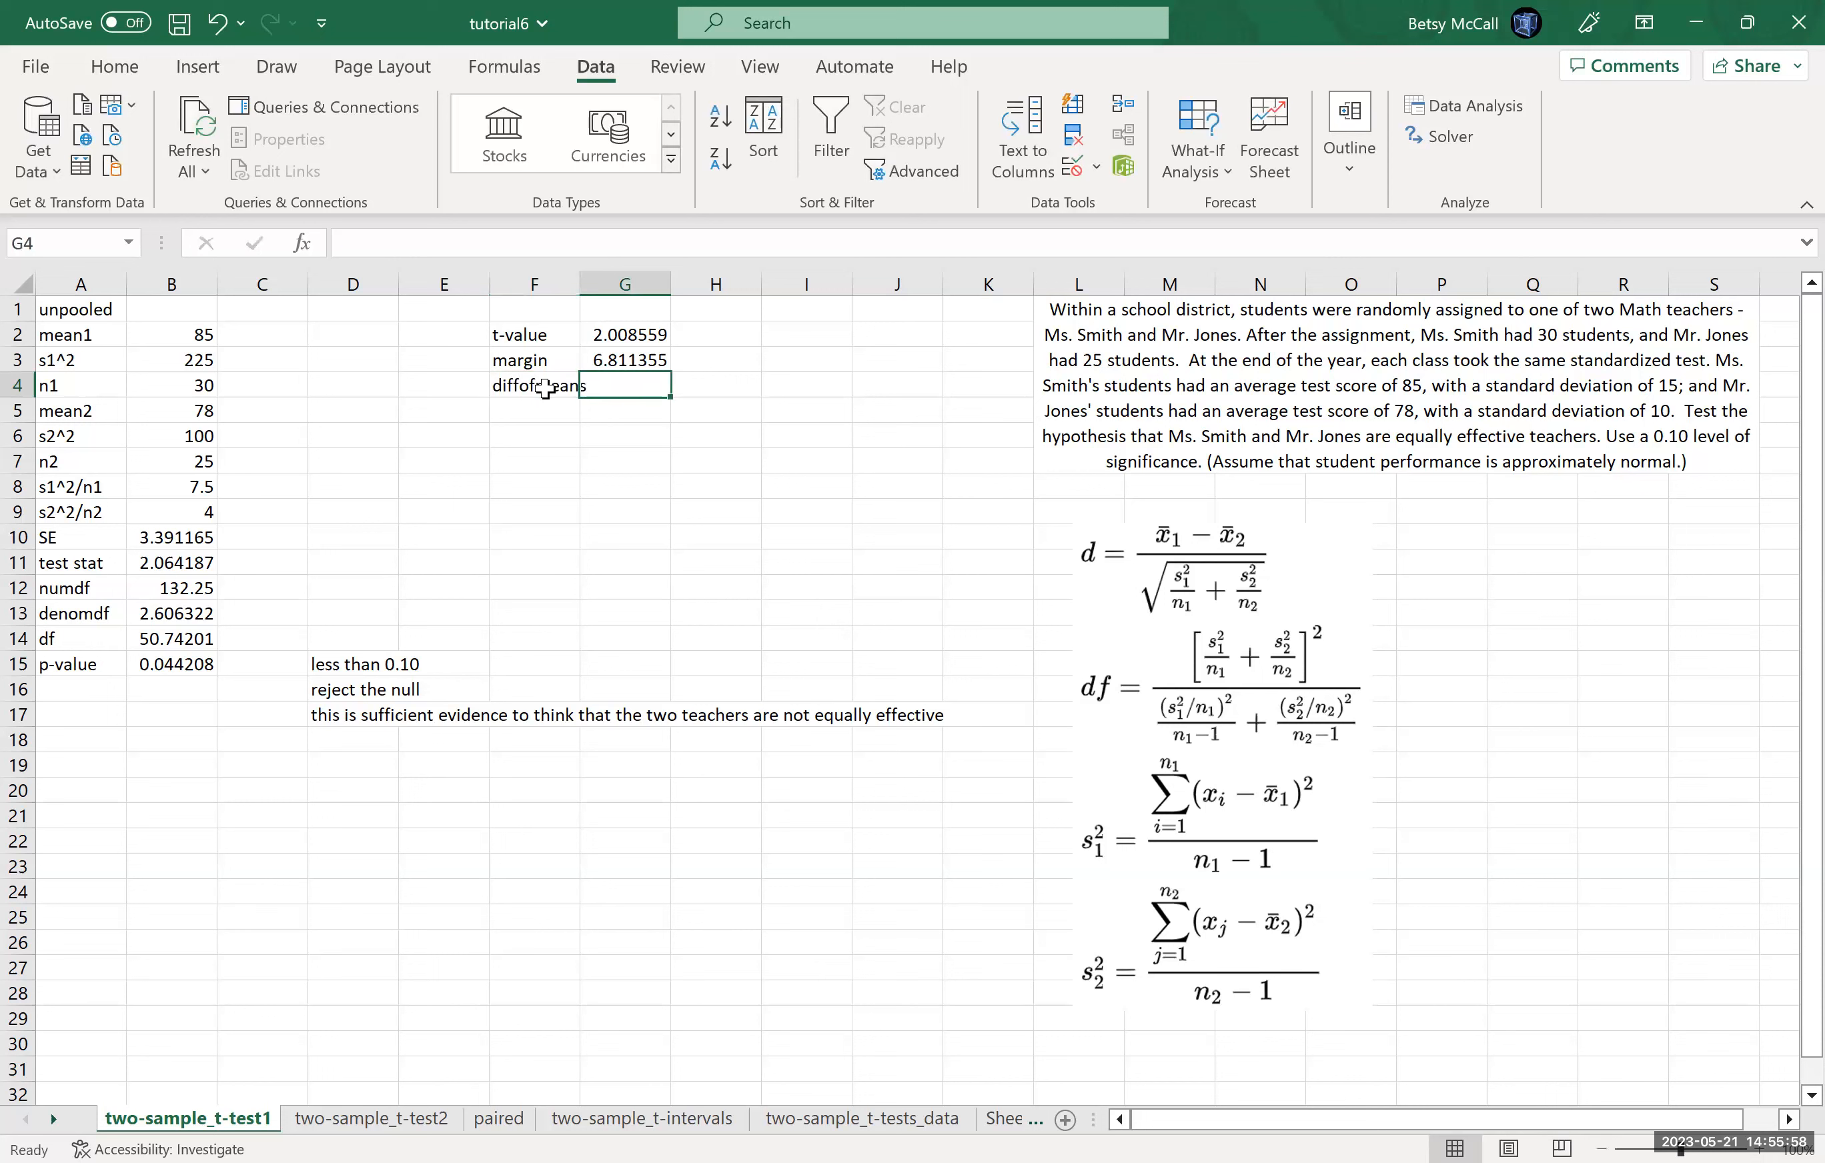
type("=")
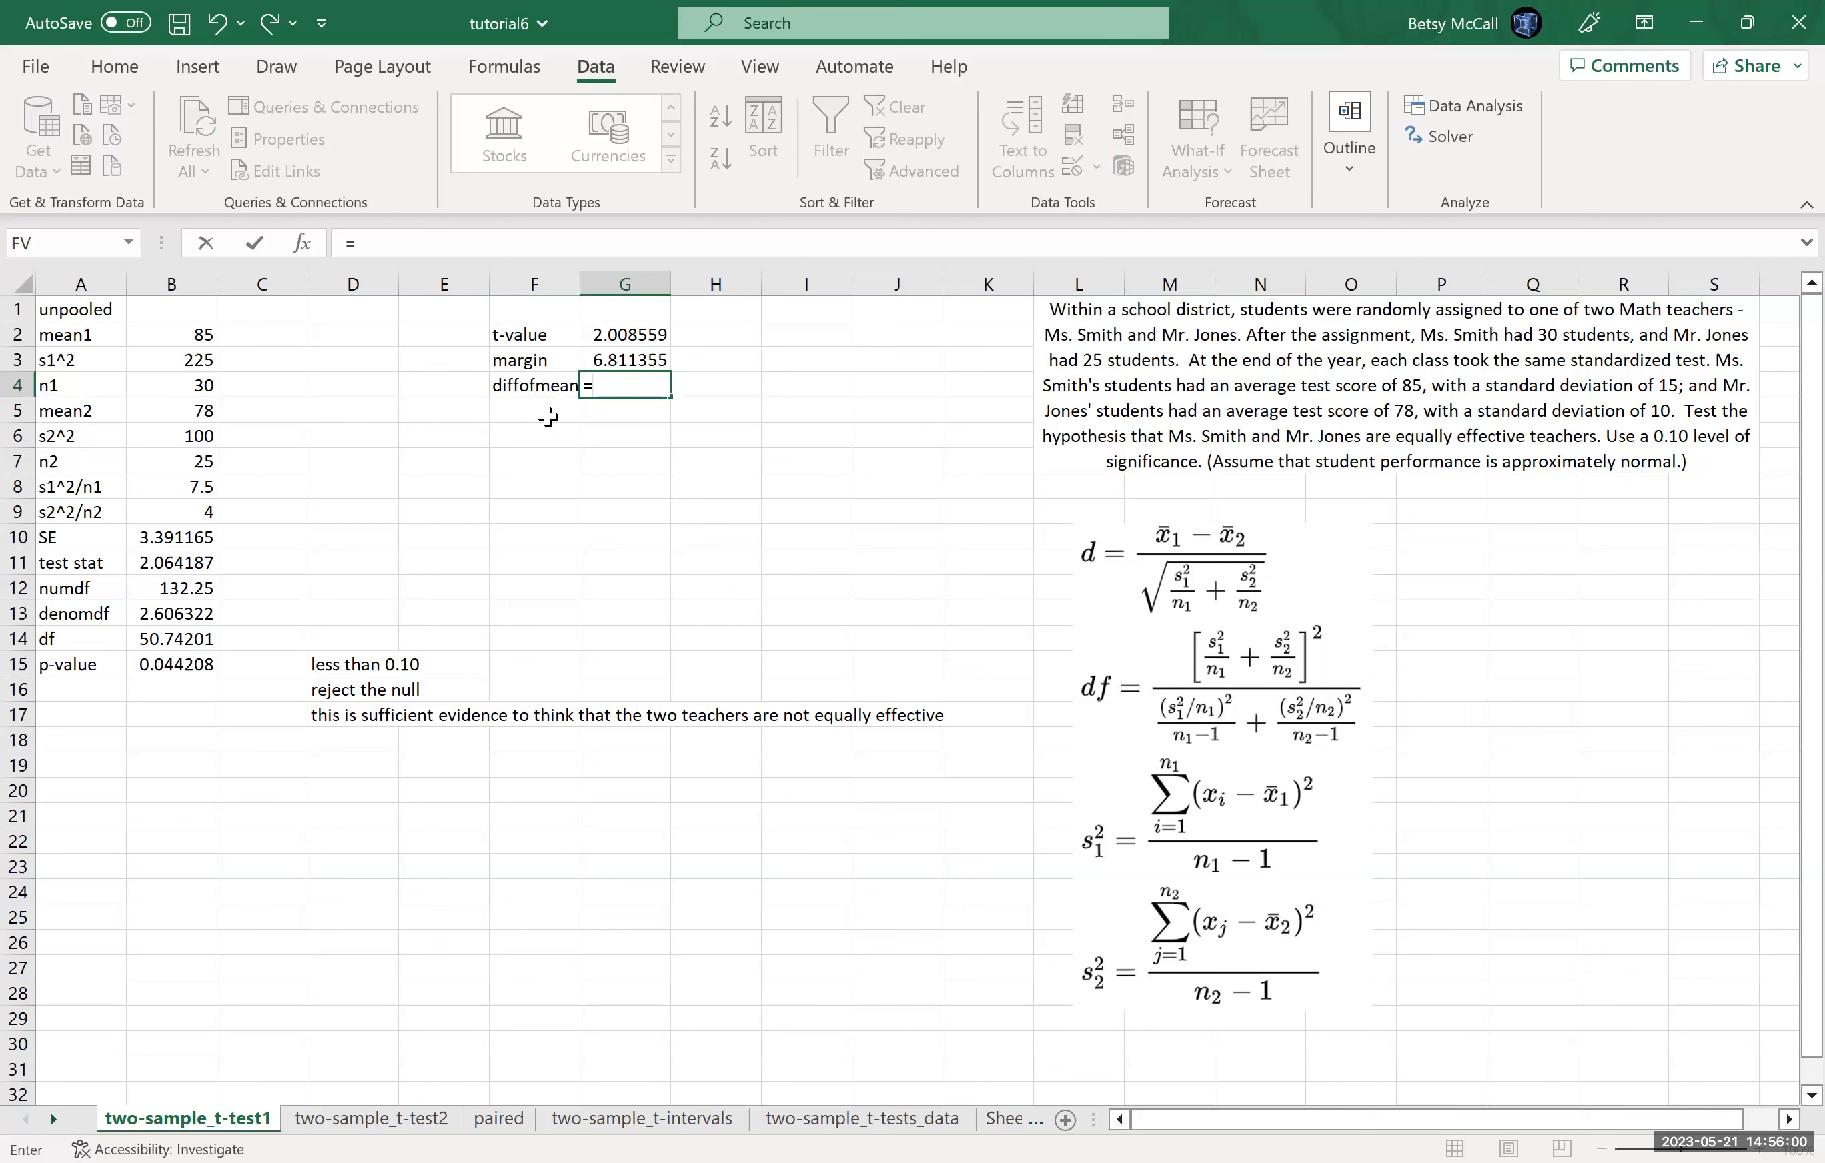
left_click(198, 338)
type("-")
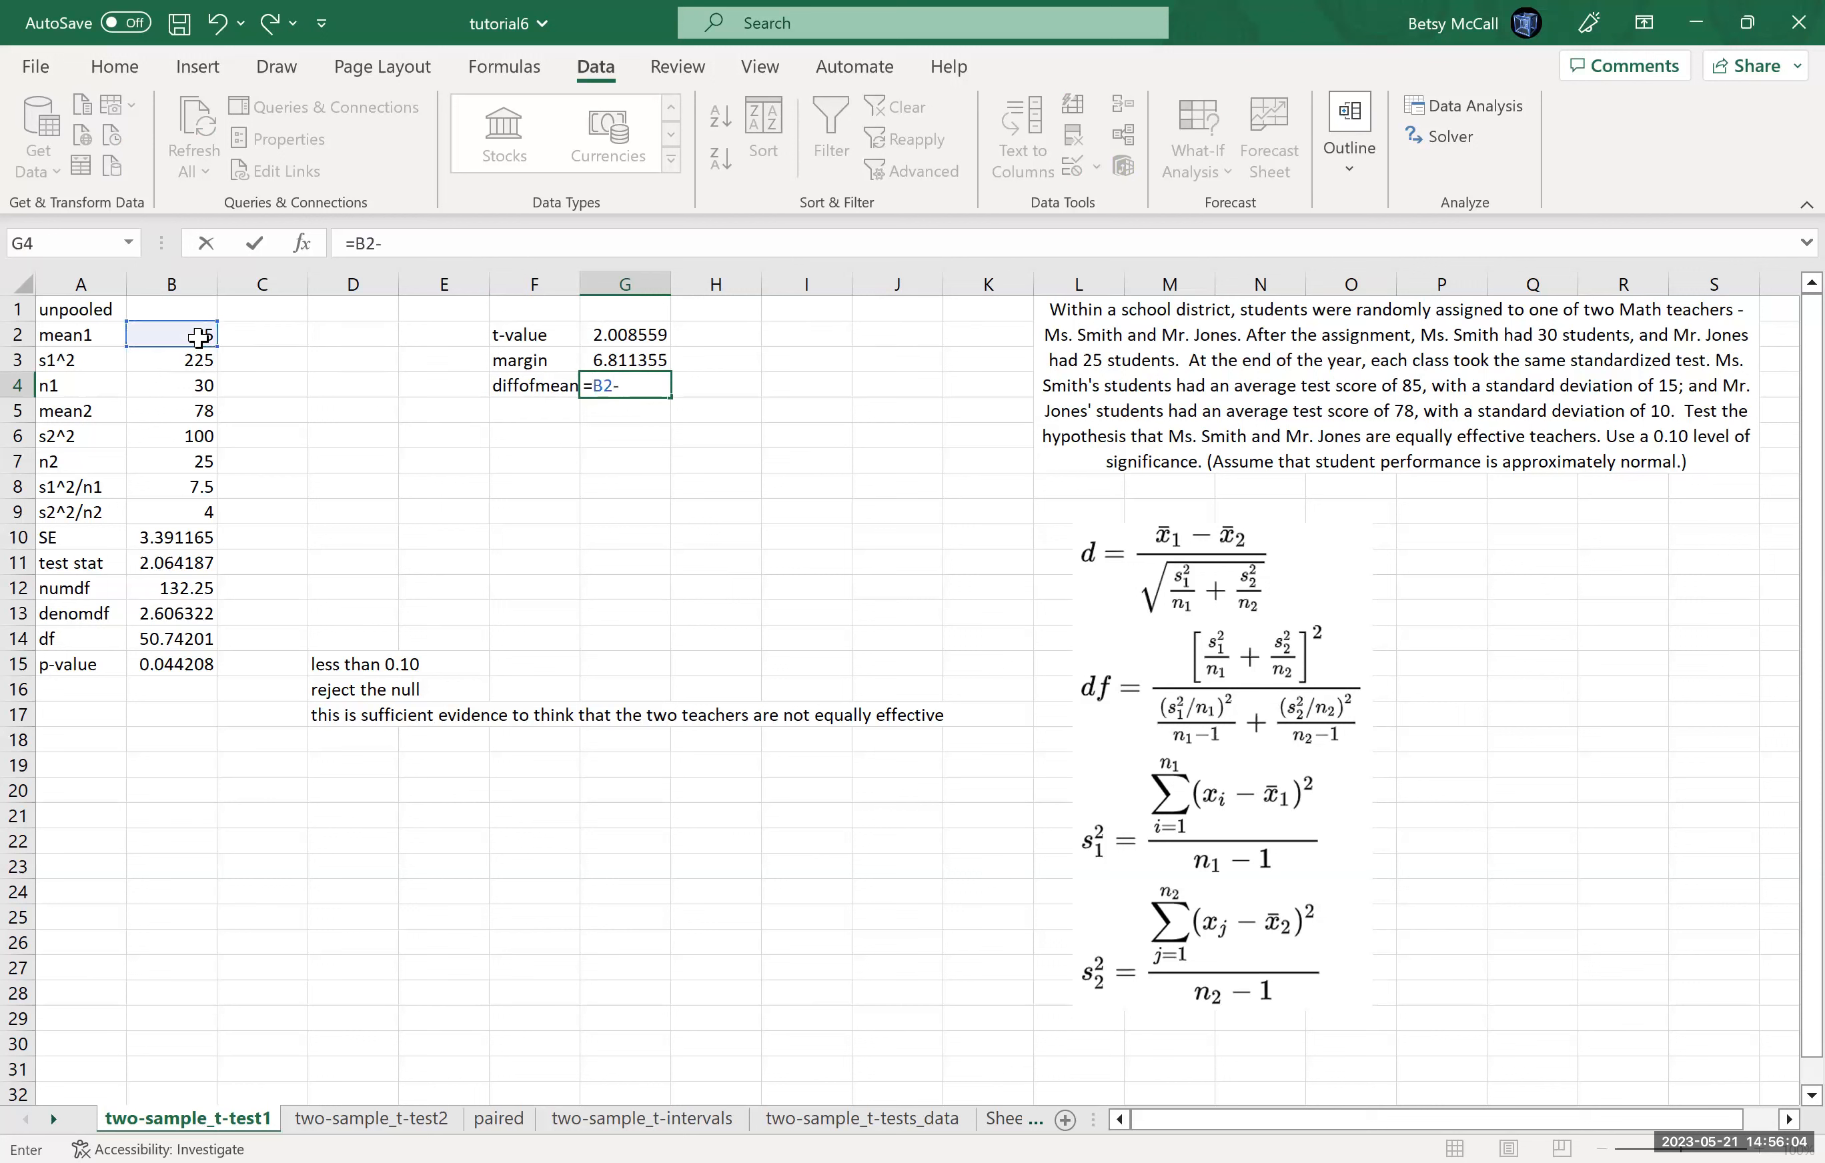
left_click(194, 413)
key("Return")
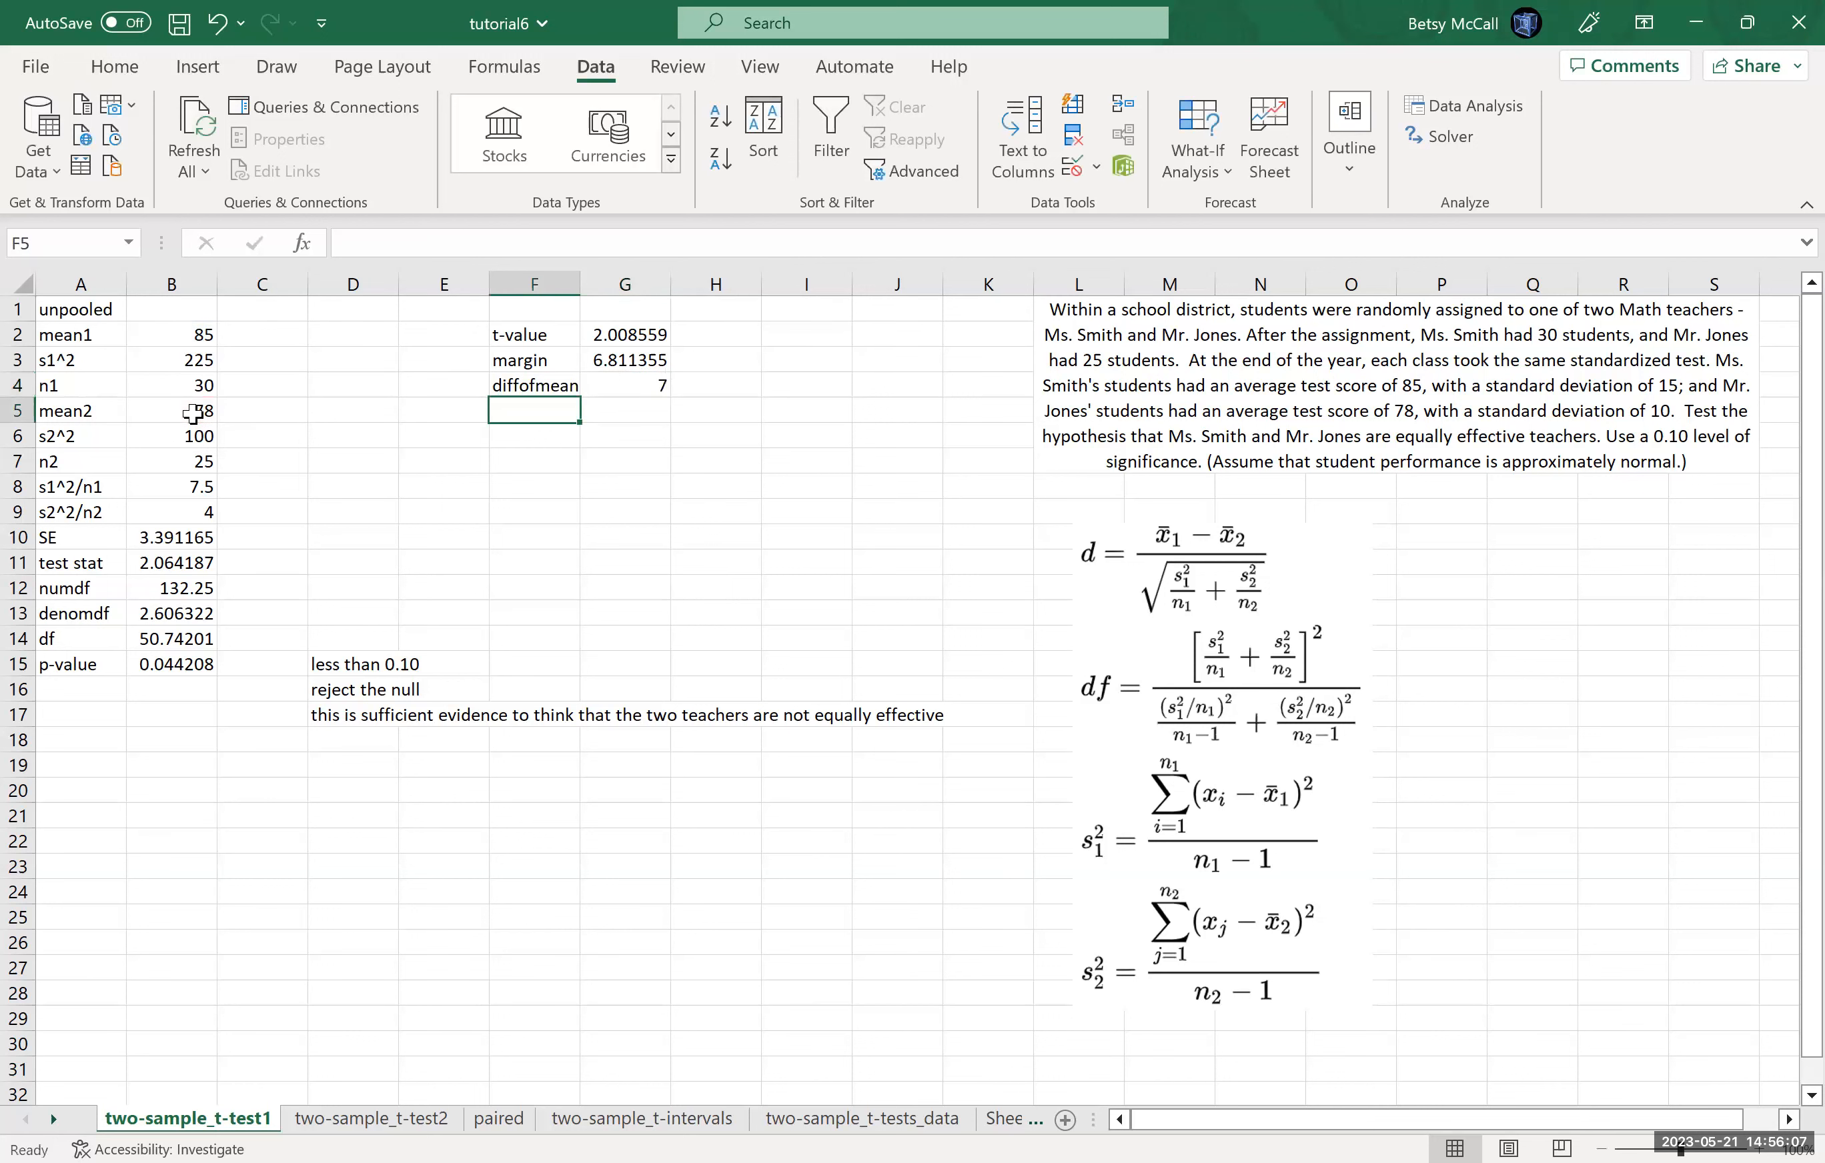
double_click(581, 277)
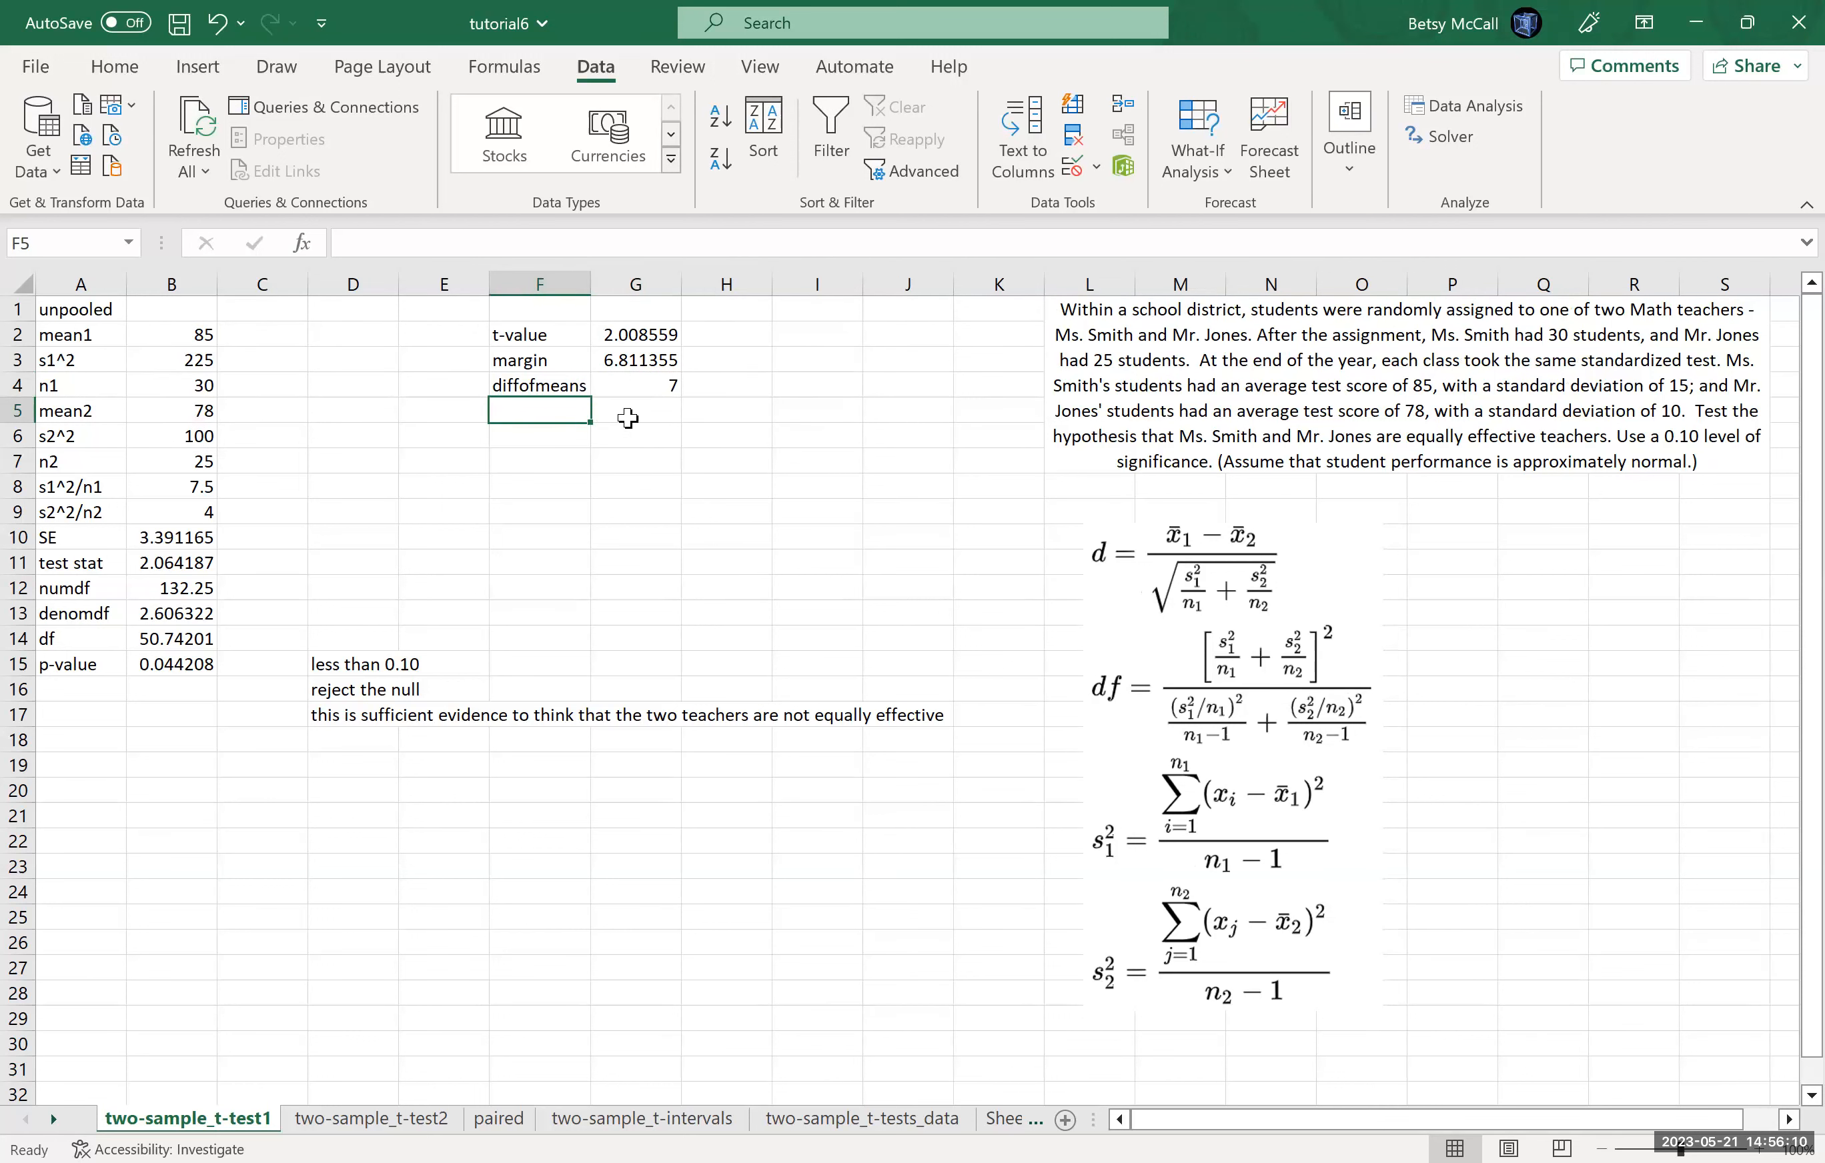
Step: Label cells F5 and F6 "lower" and "upper" for the unpooled interval's bounds
type("lowe")
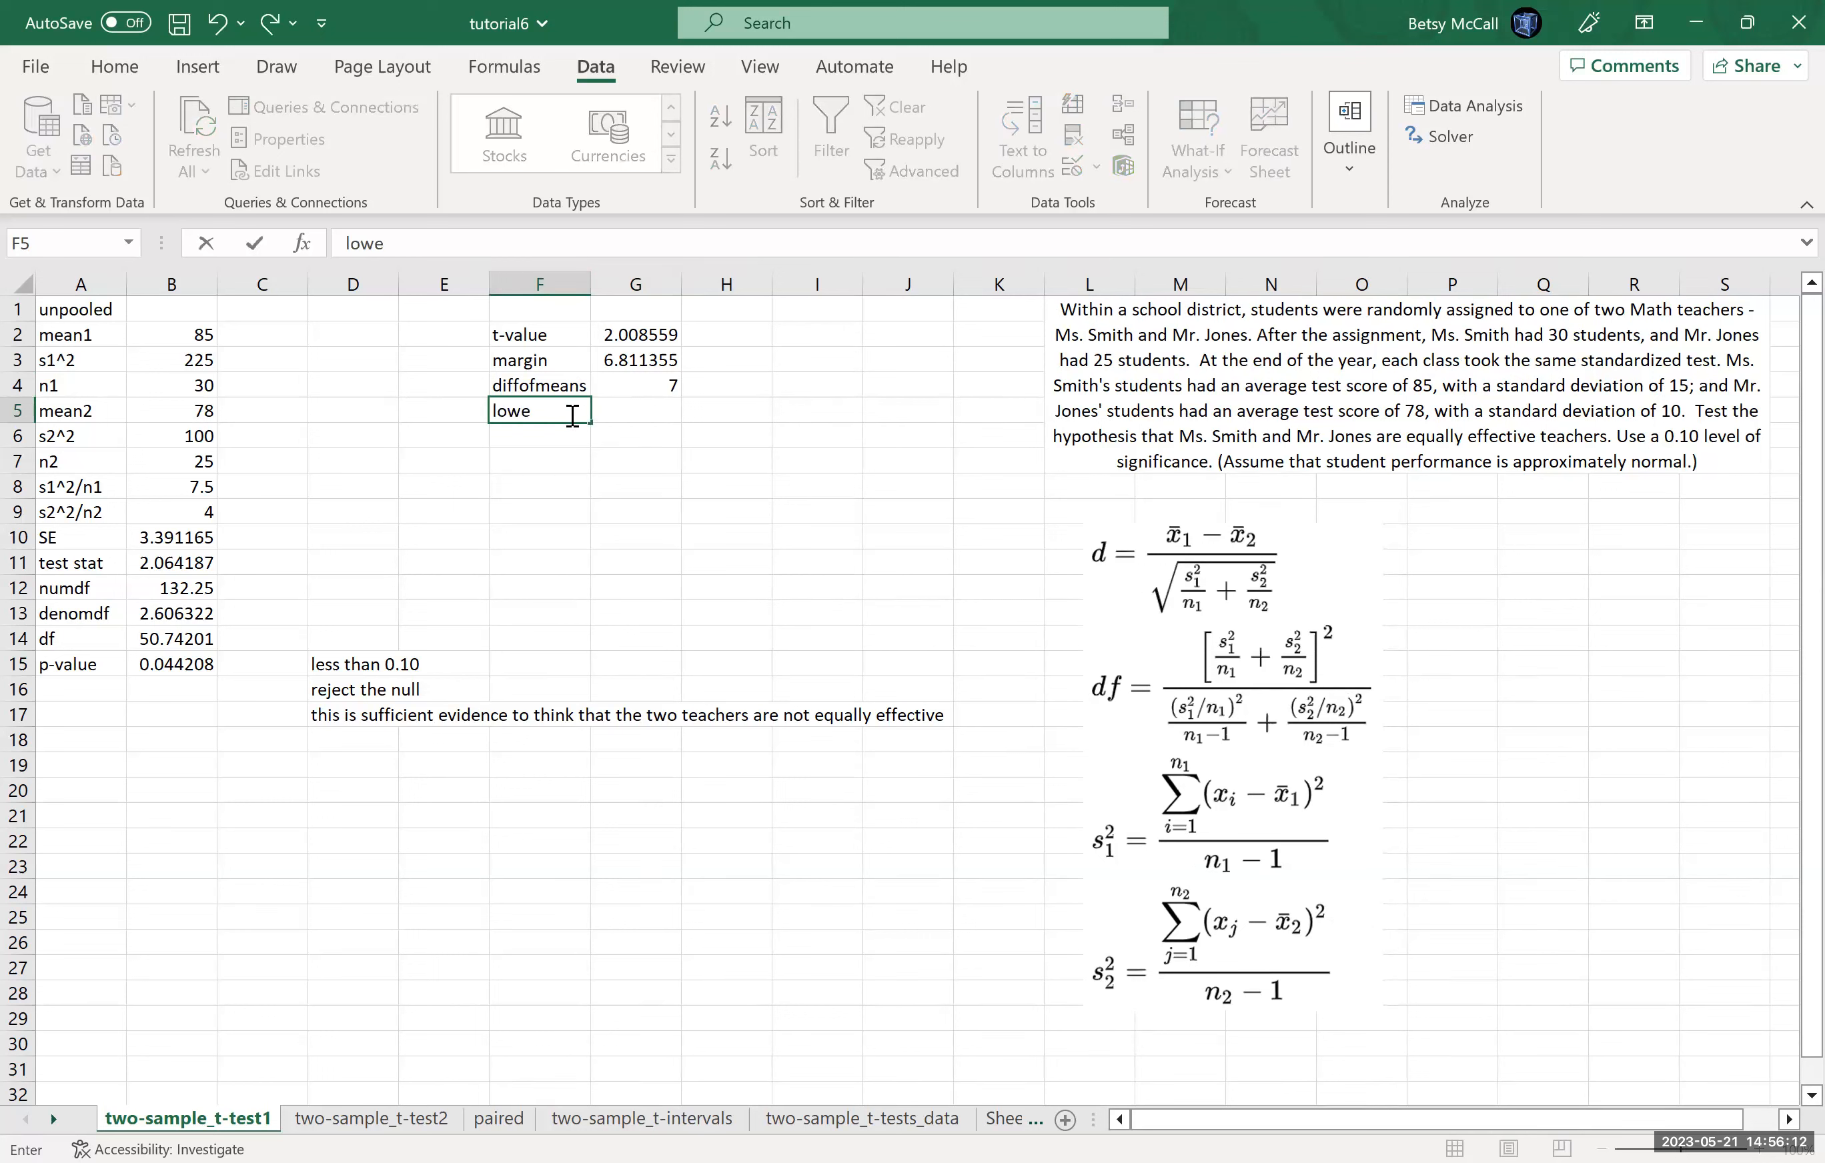
type("r")
key("Return")
type("upper")
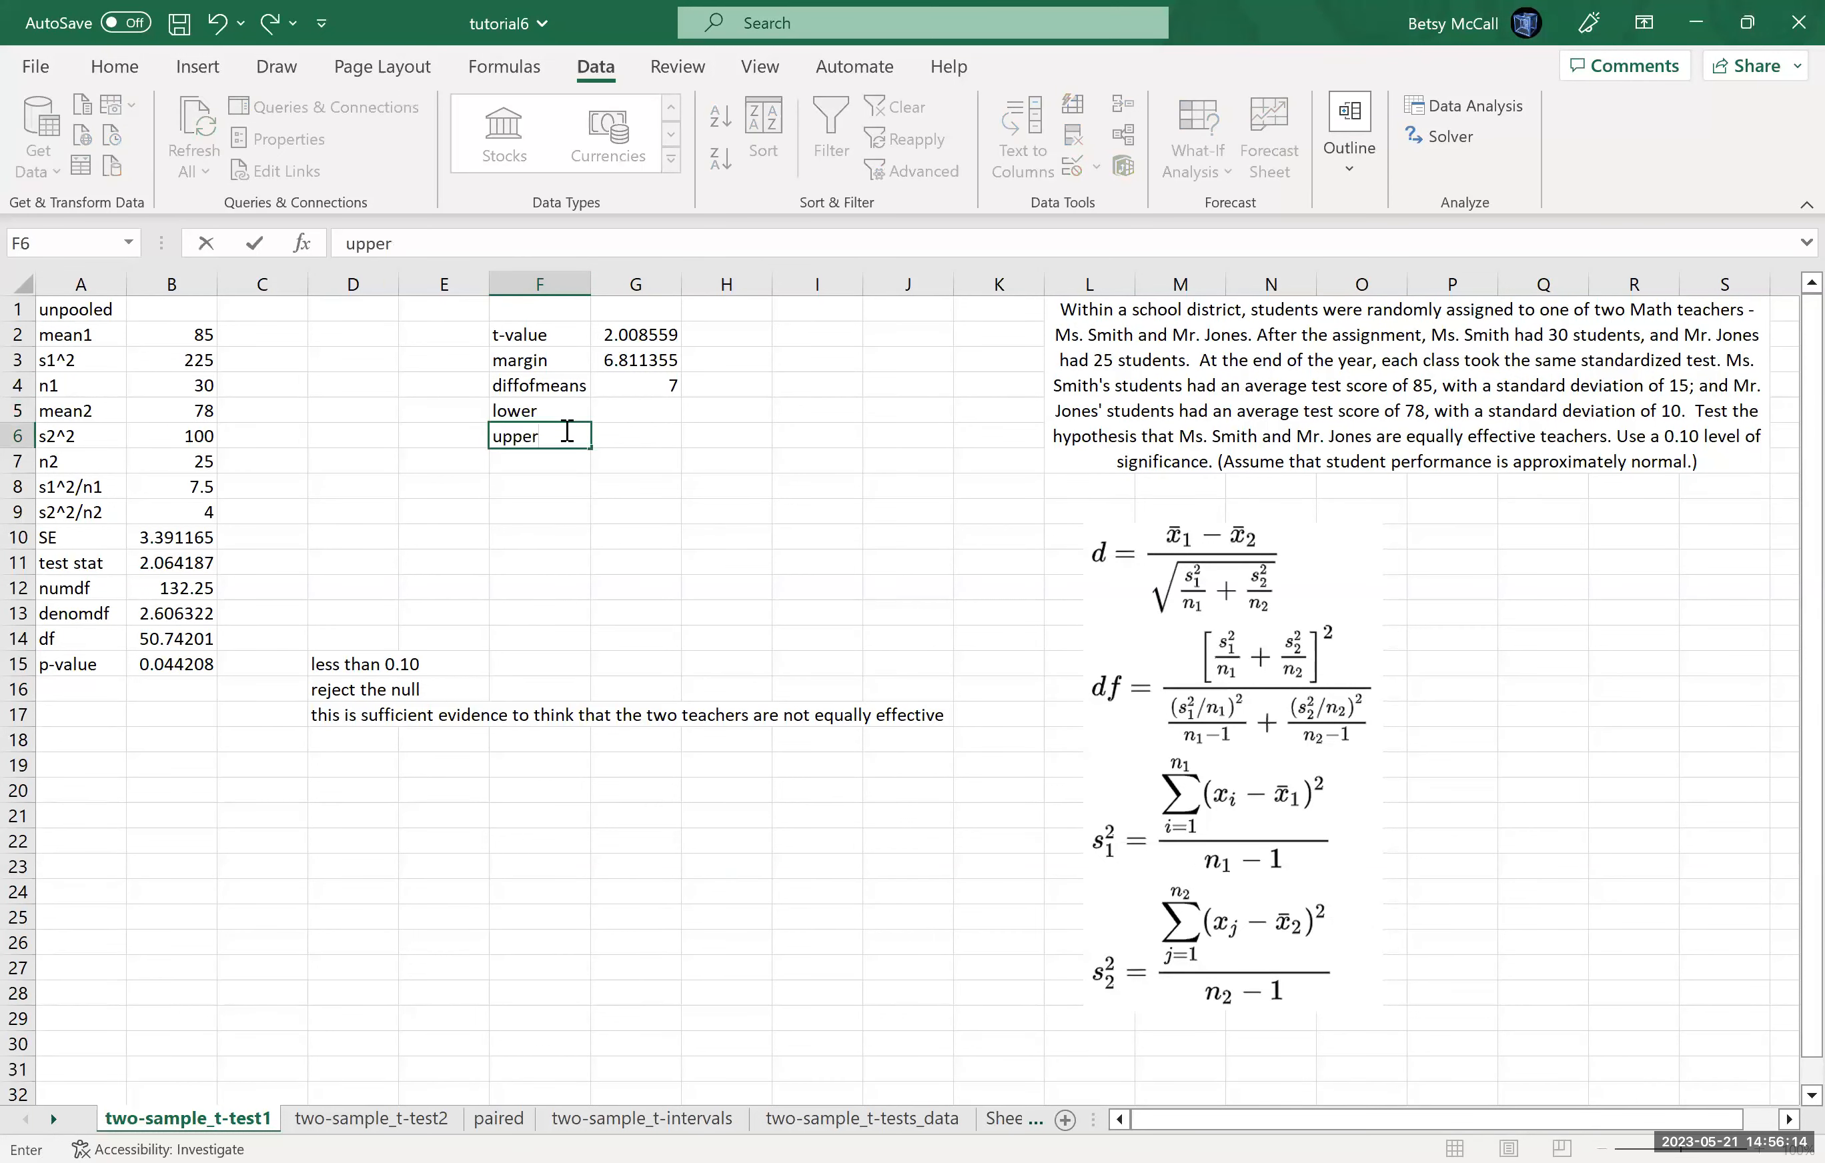
Step: Calculate the unpooled interval's lower bound in G5 as the difference of means minus the margin, =G4-G3
left_click(635, 415)
type("=")
left_click(665, 388)
type("-")
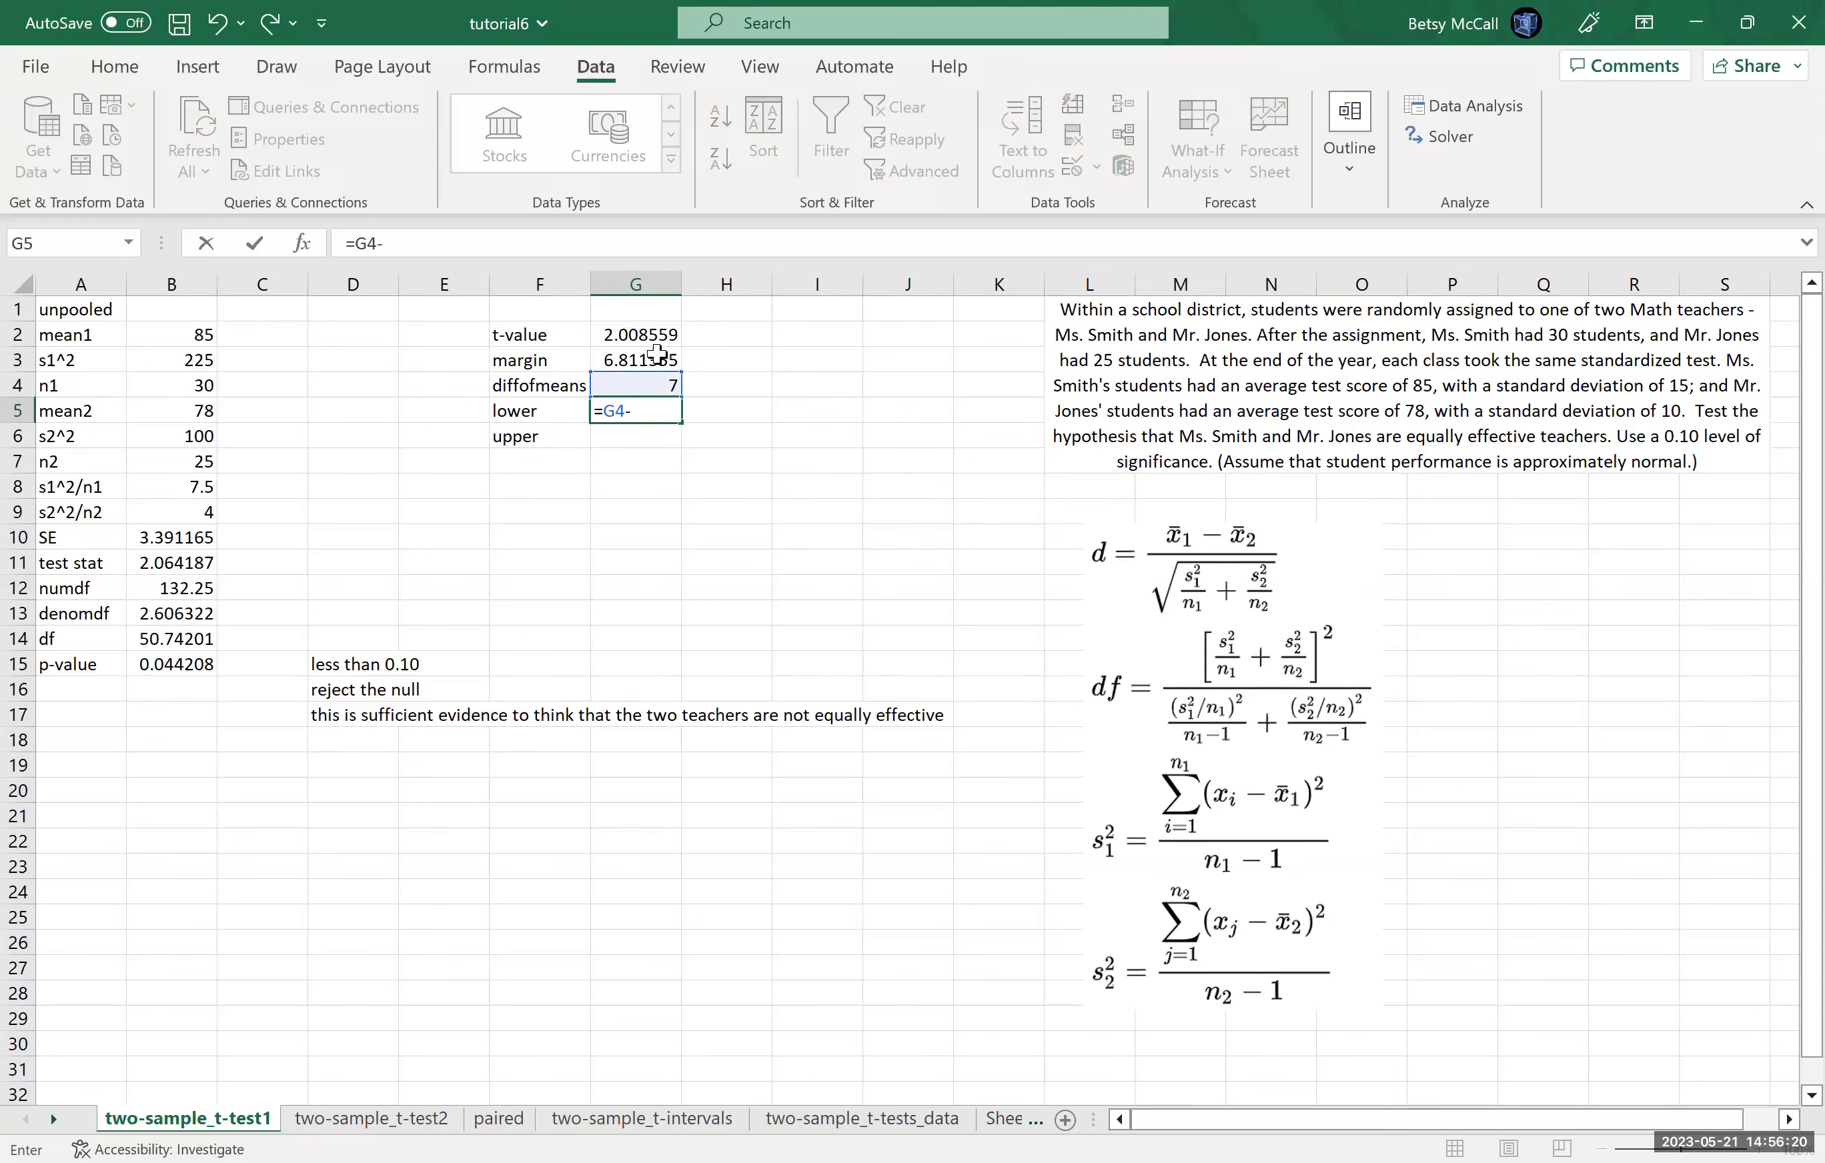
left_click(657, 358)
key("Return")
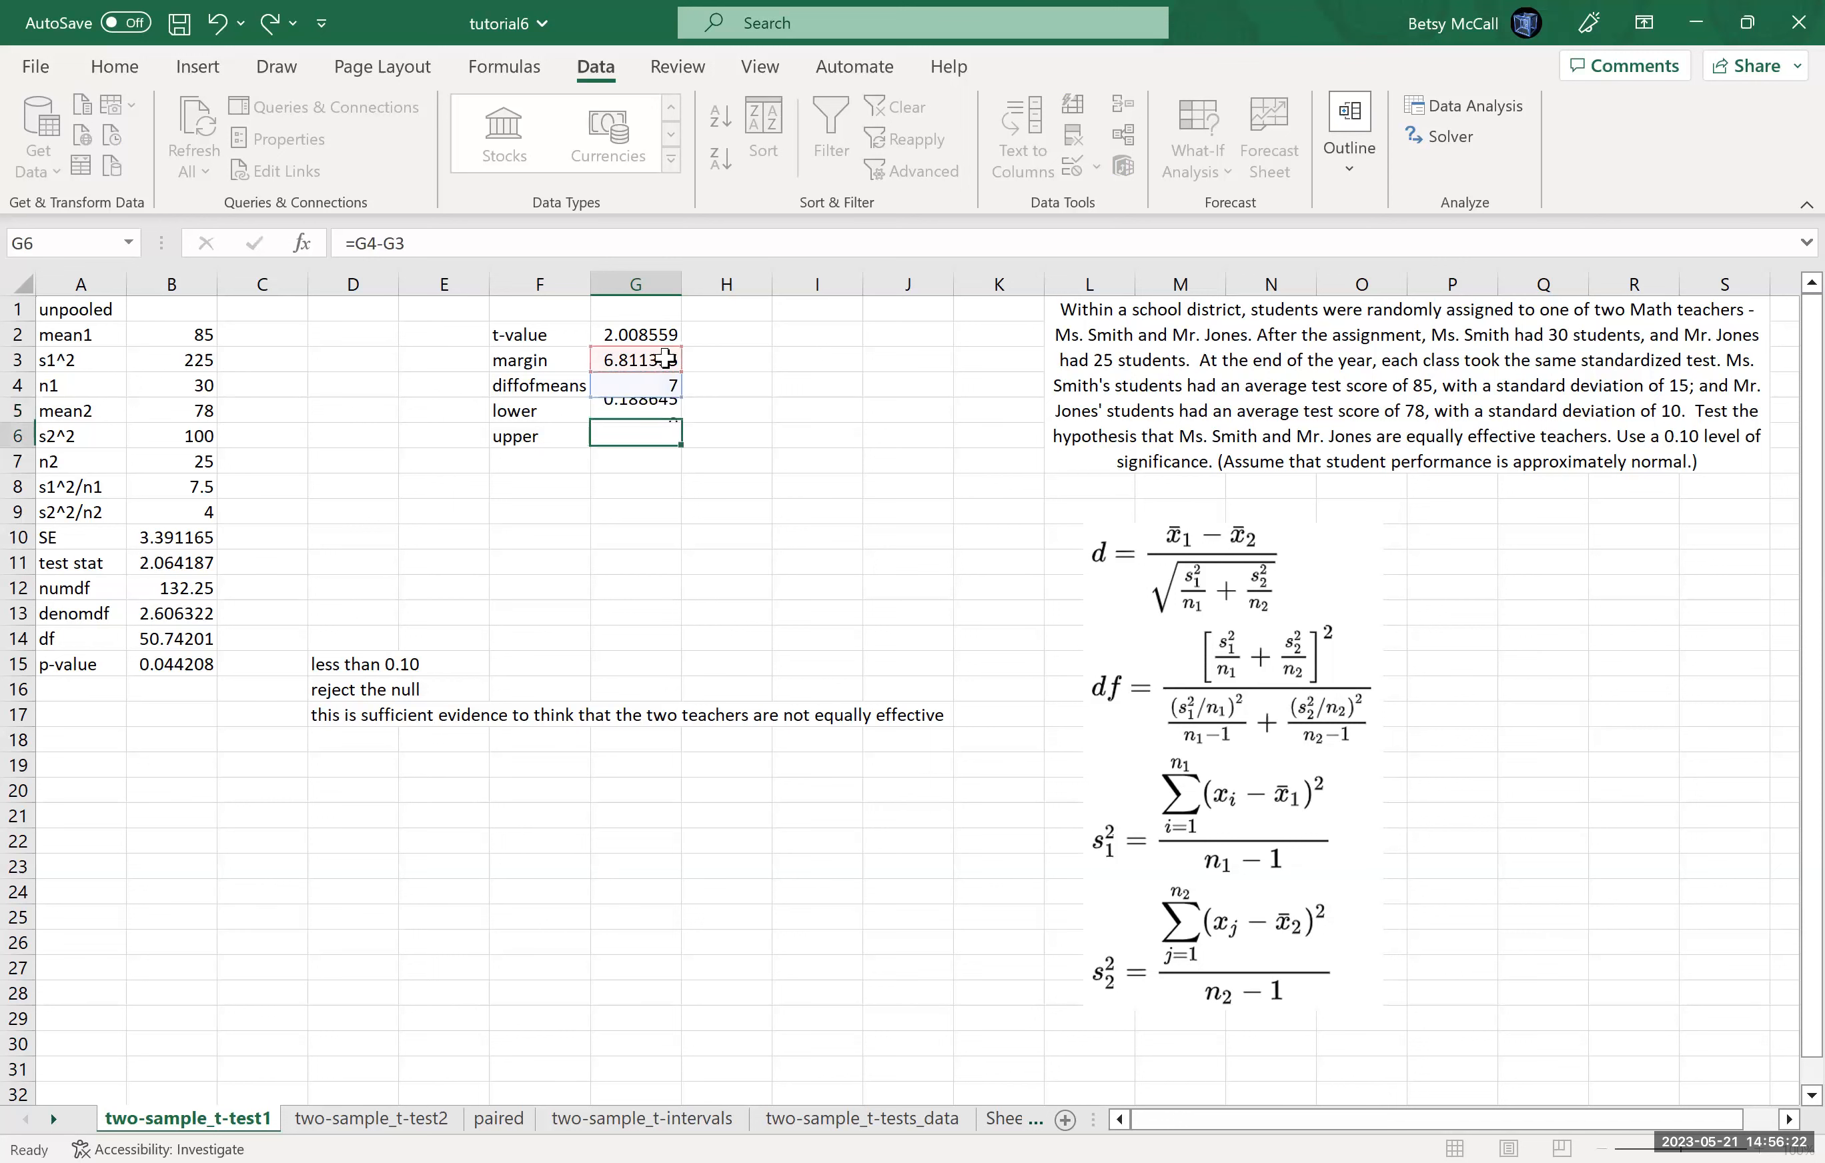
Step: Calculate the unpooled interval's upper bound in G6 as the difference of means plus the margin, =G4+G3
type("=")
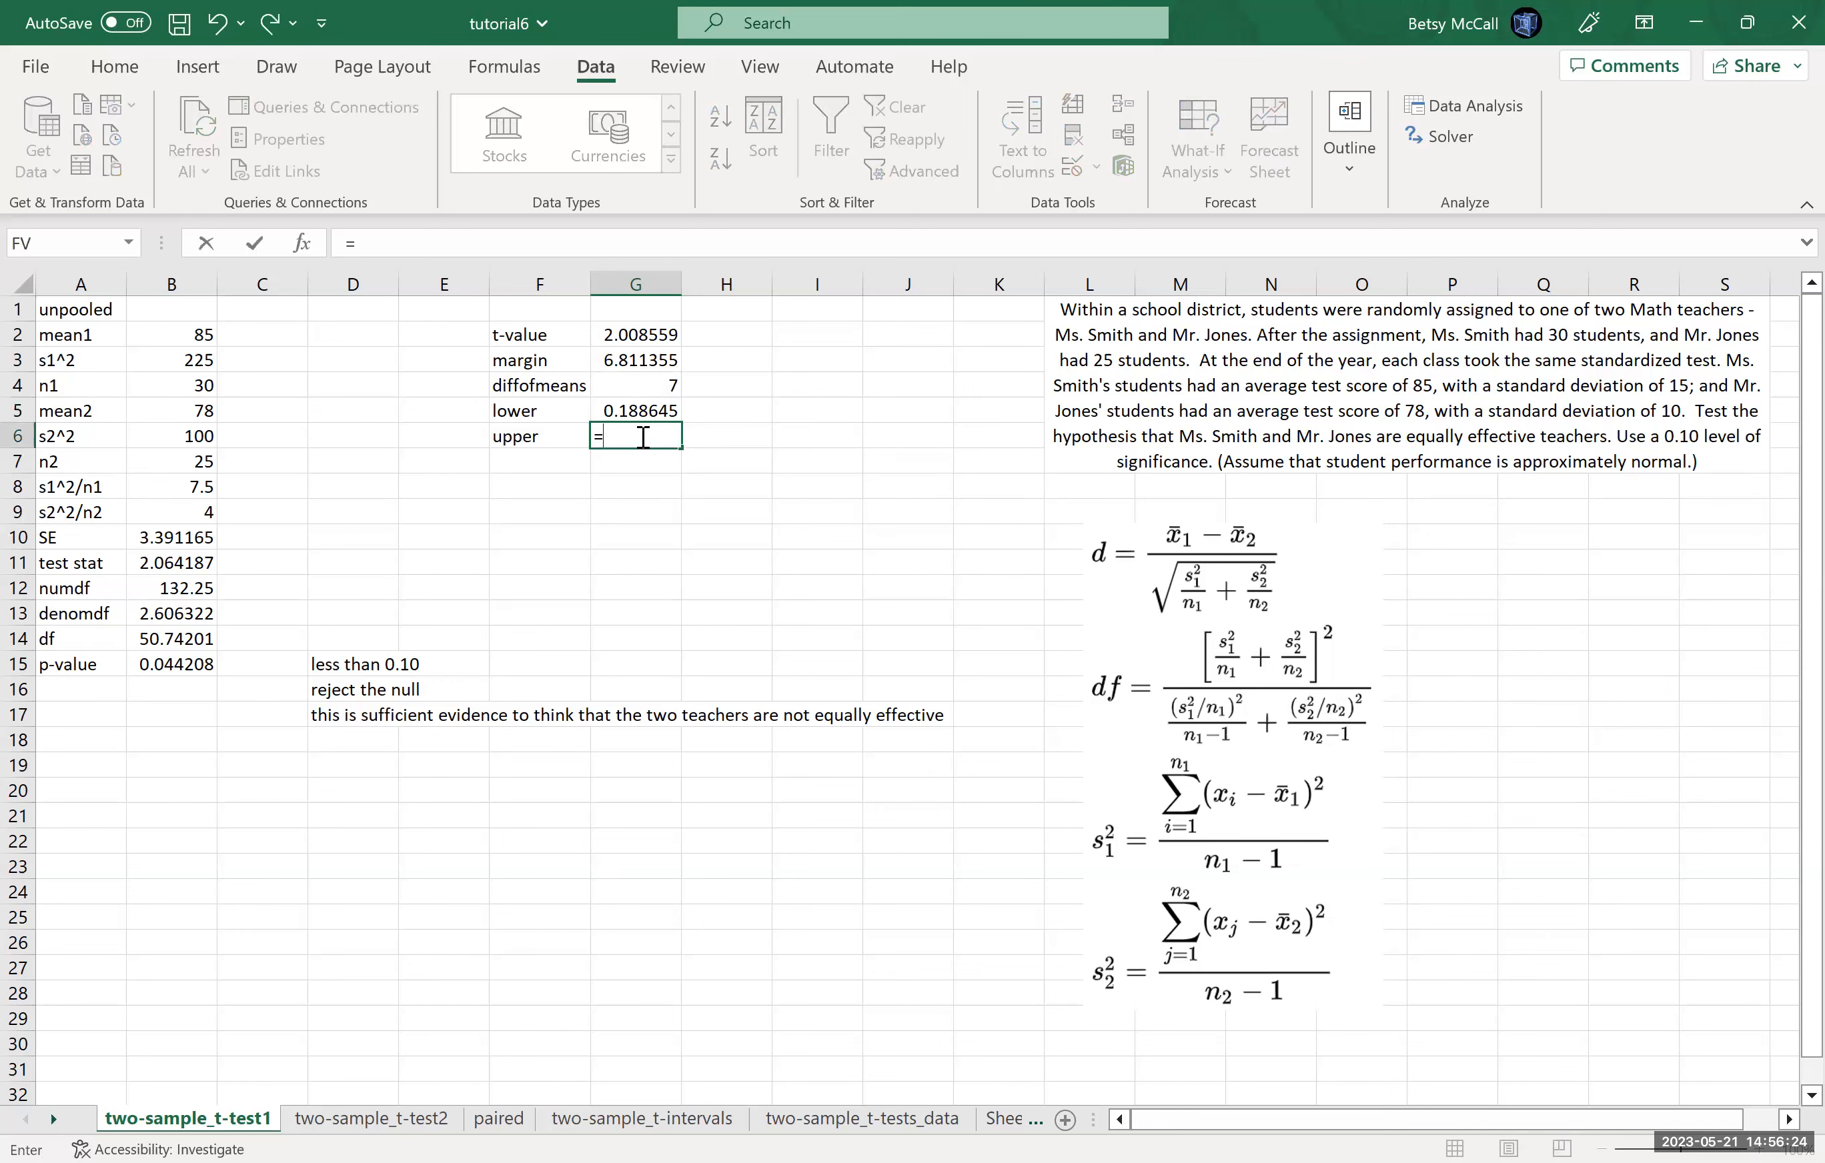
left_click(653, 381)
type("+")
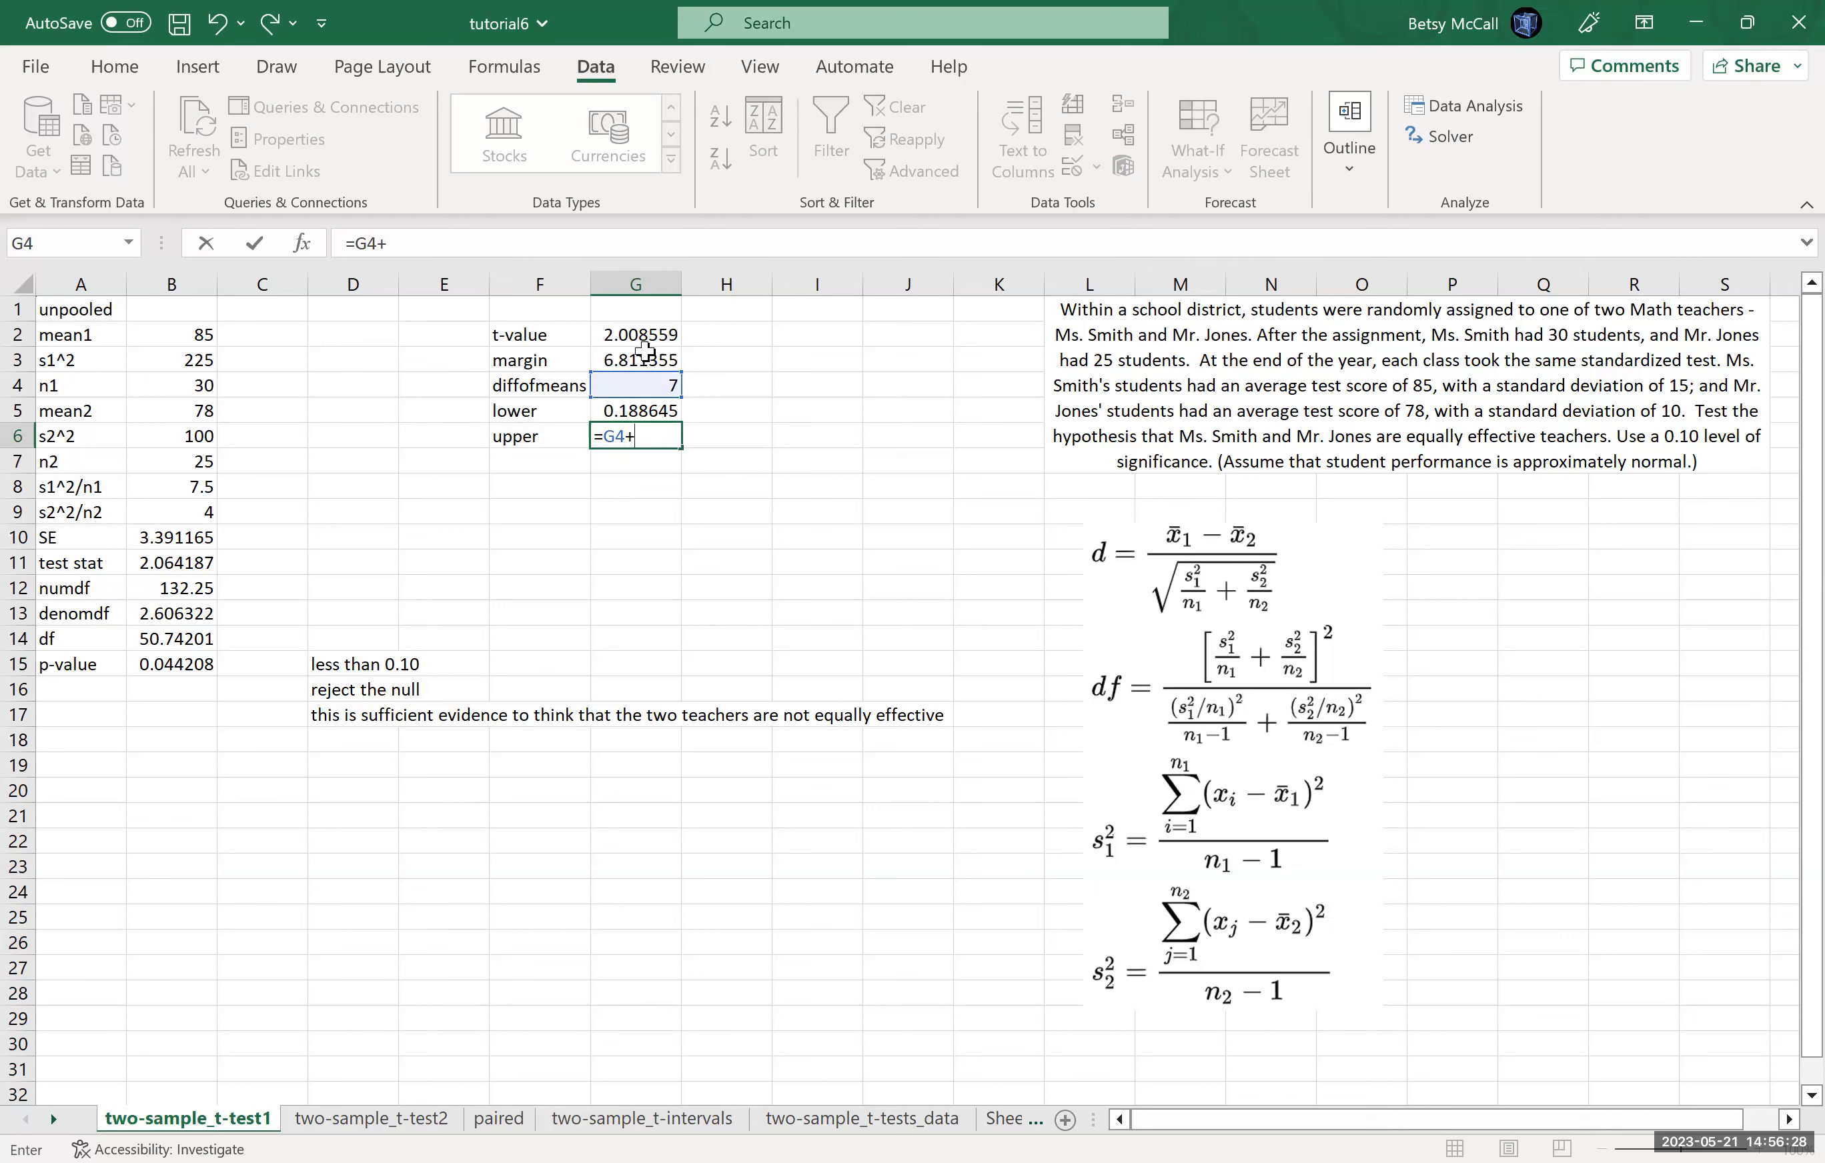
left_click(643, 365)
key("Return")
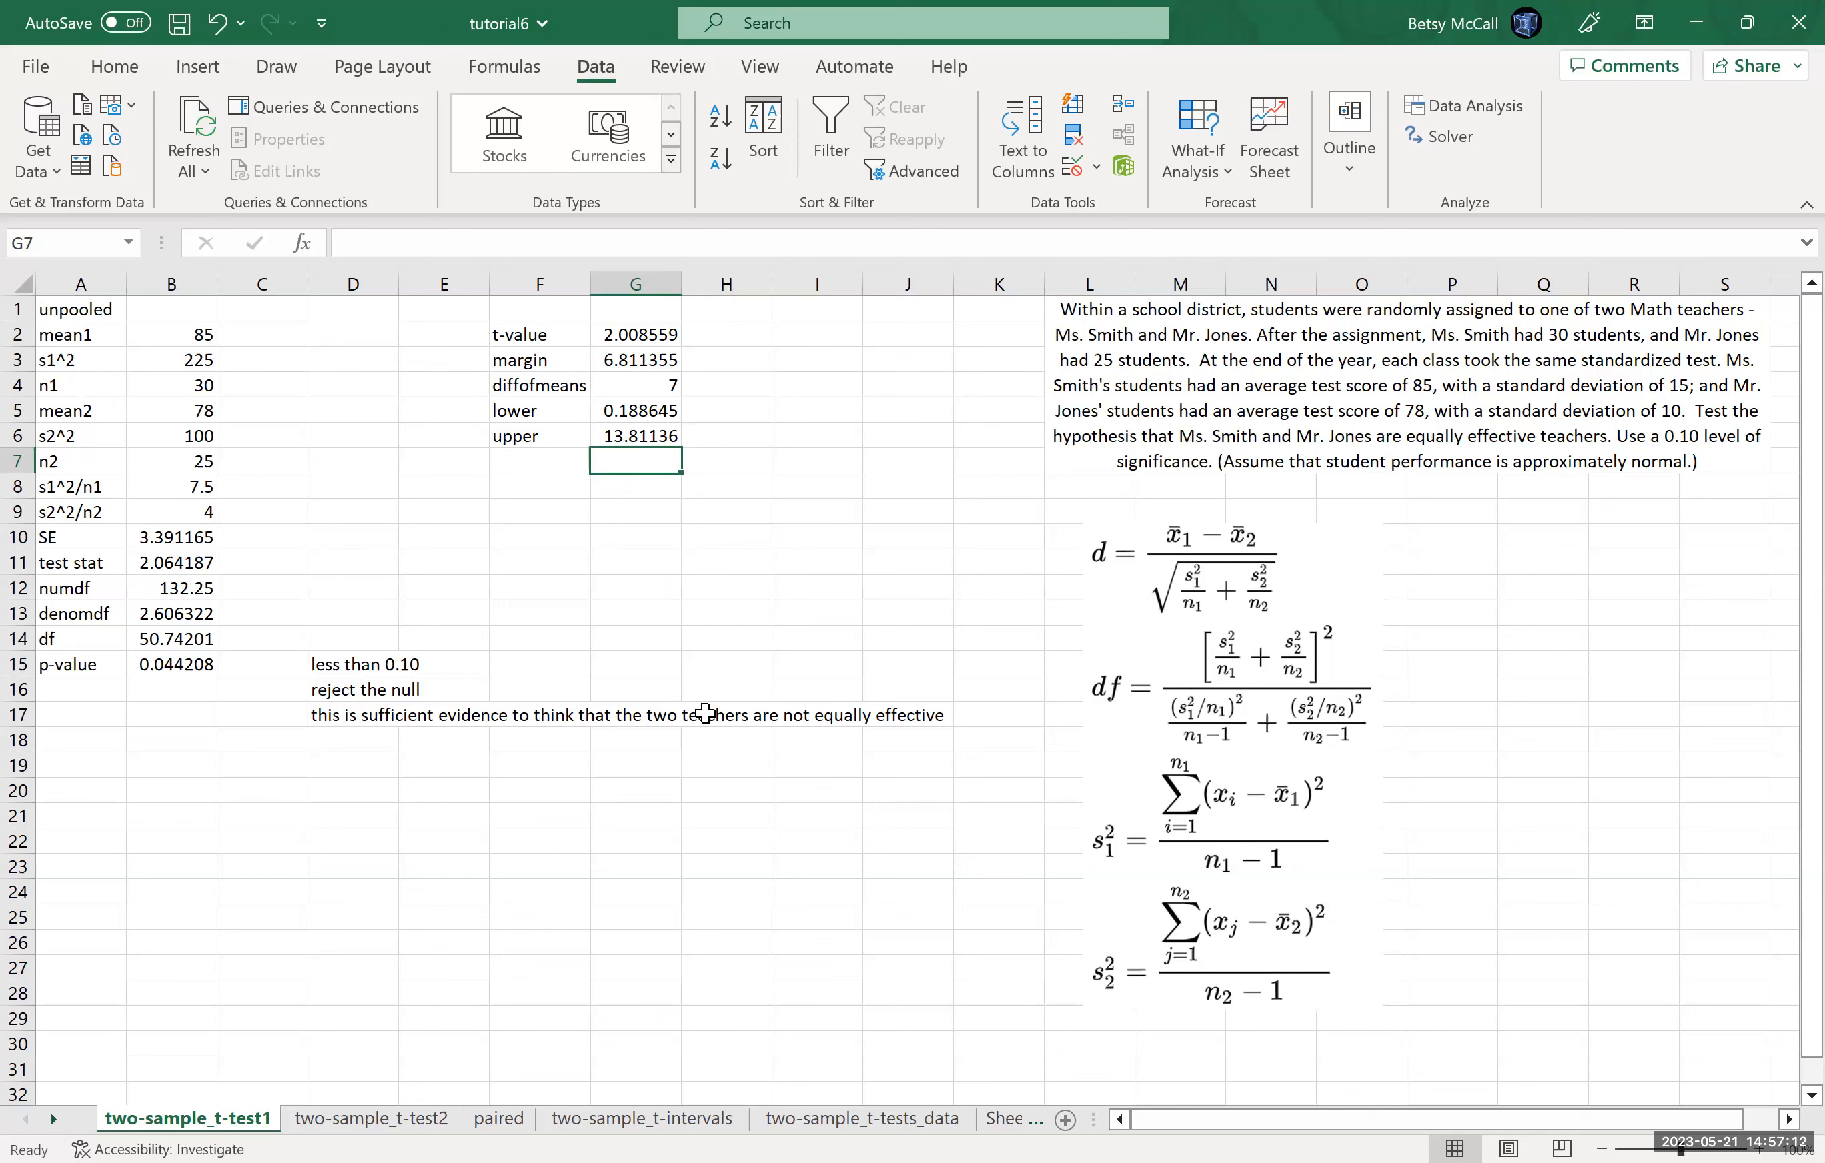
Step: Set the probability in the unpooled t-value formula in G2 to 0.10, giving =T.INV.2T(0.10,B14)
left_click(644, 334)
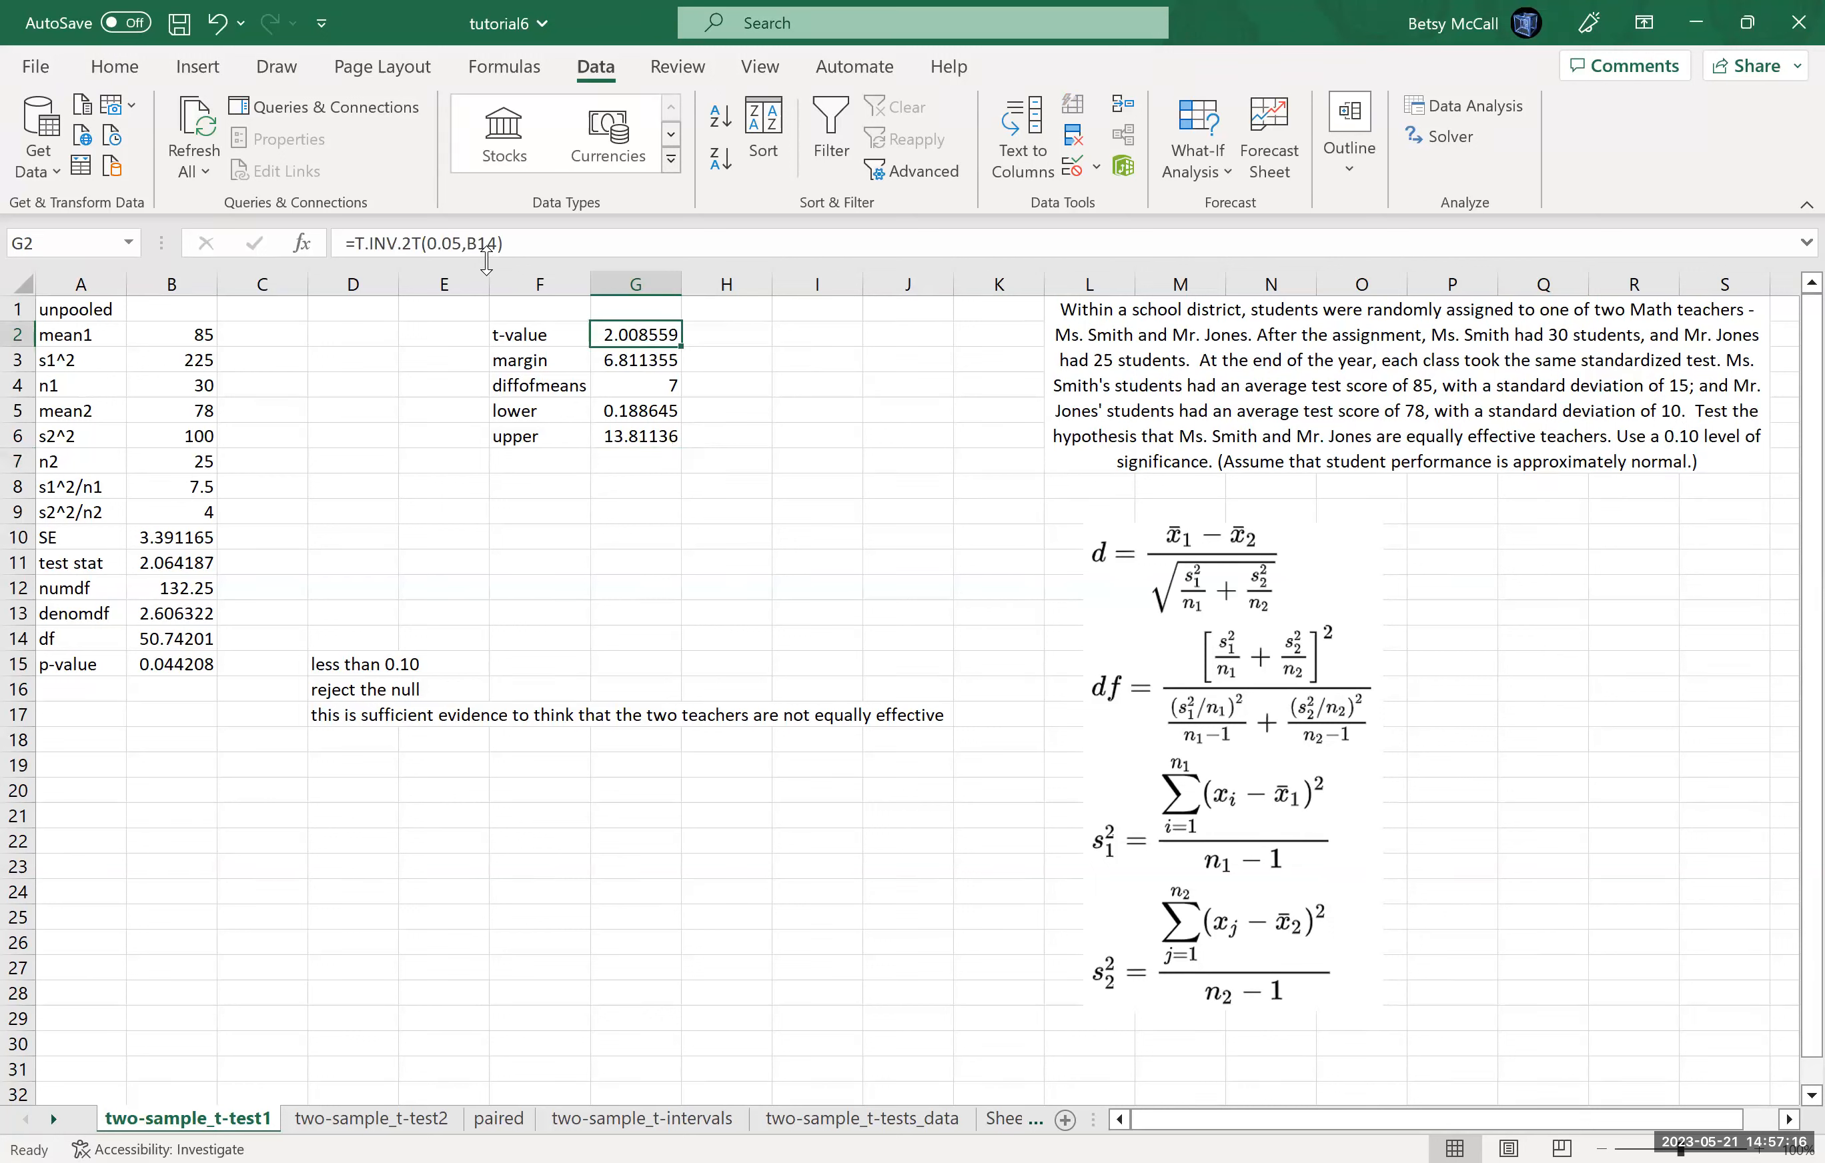
left_click(462, 243)
key("BackSpace")
key("BackSpace")
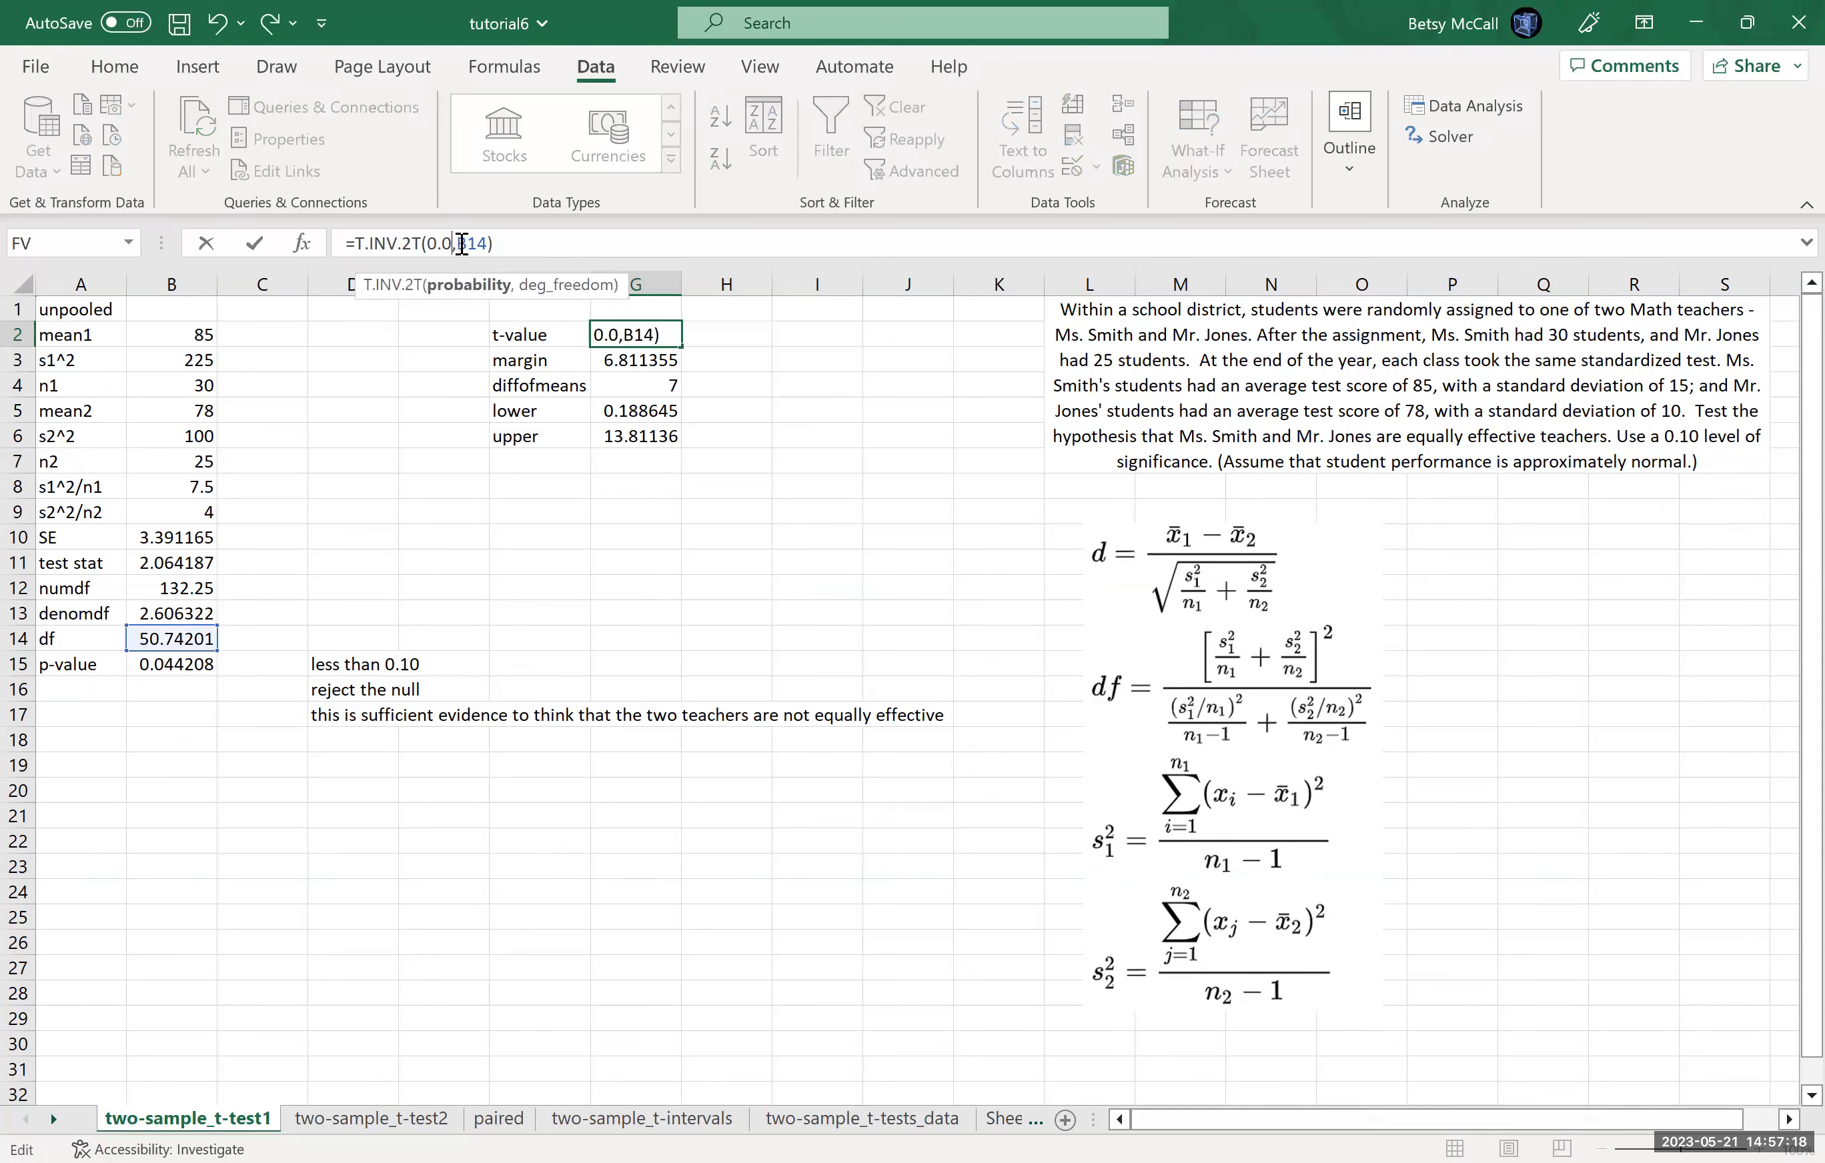
type("10")
key("Return")
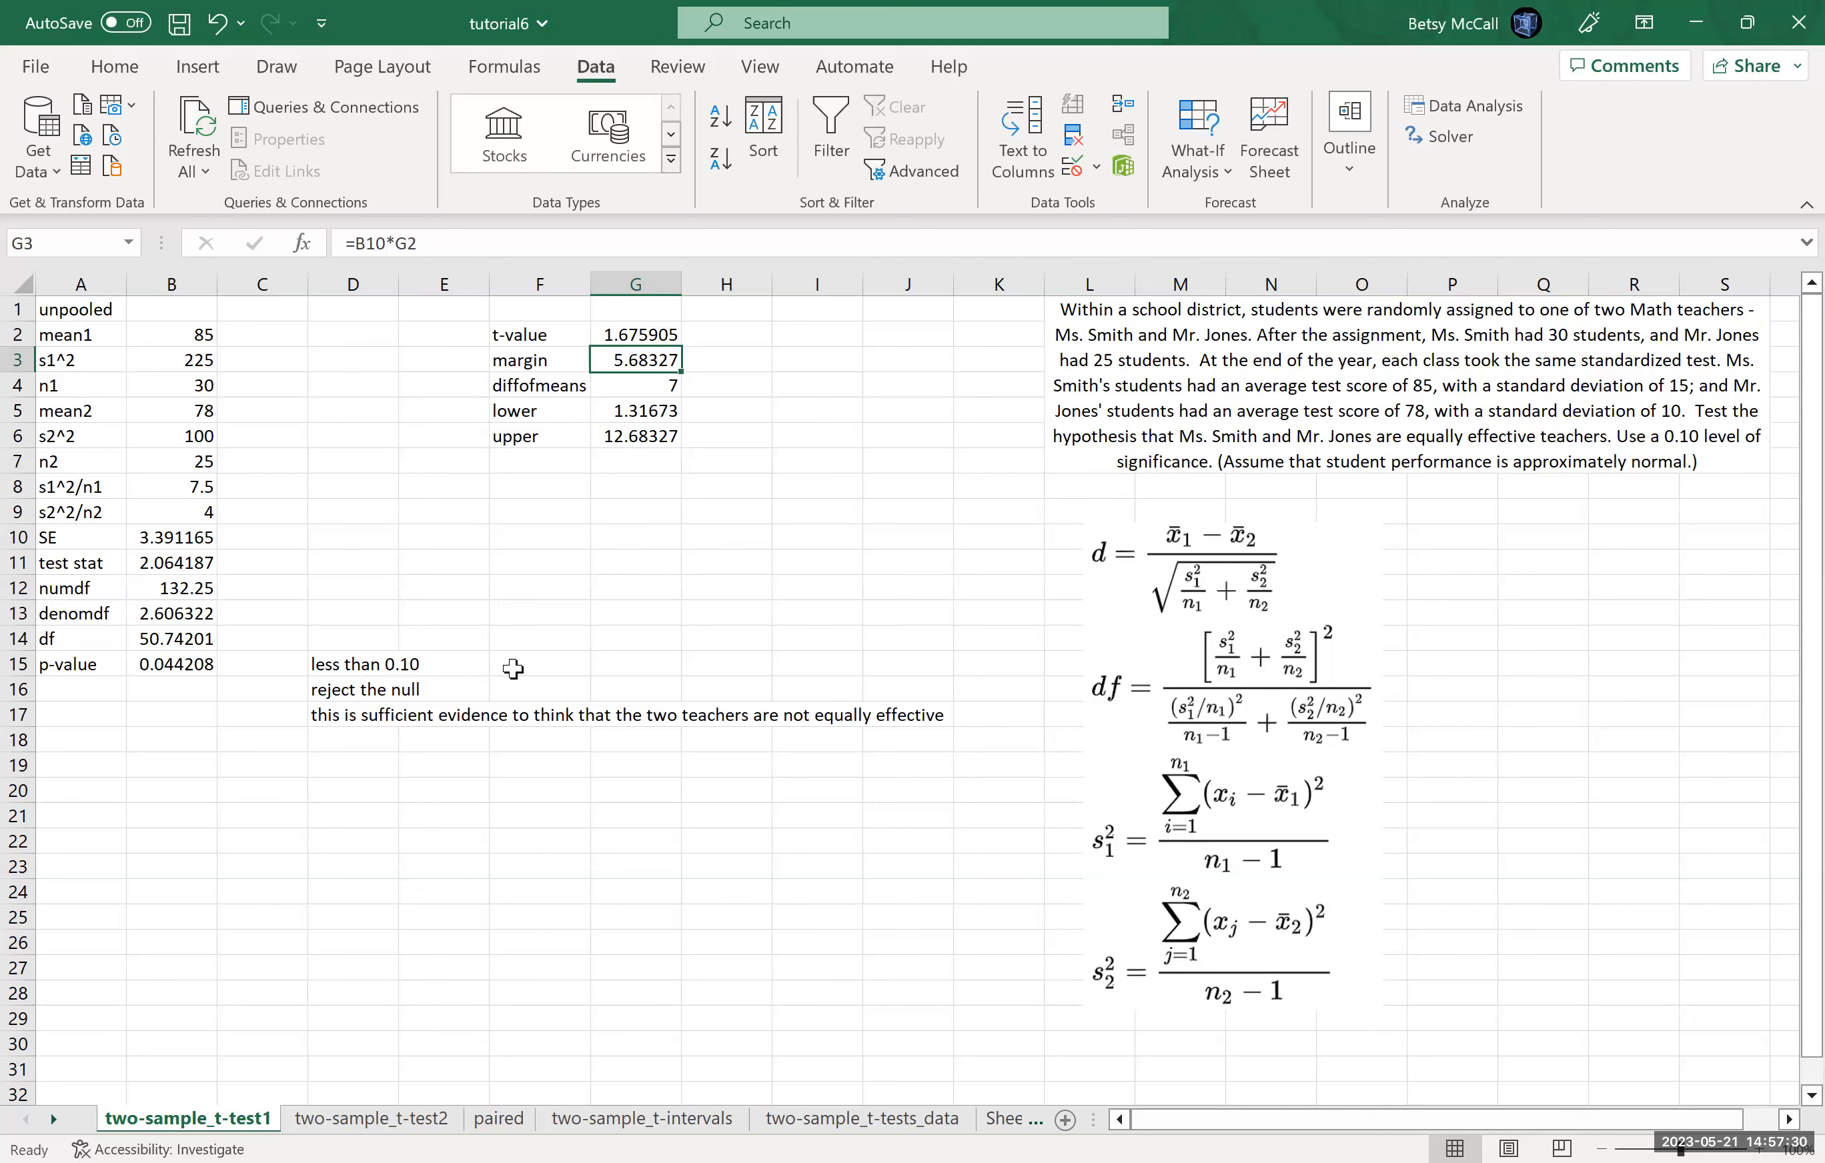
Step: On the two-sample_t-test2 sheet, label cell F2 "t-value" for the pooled interval
left_click(395, 1122)
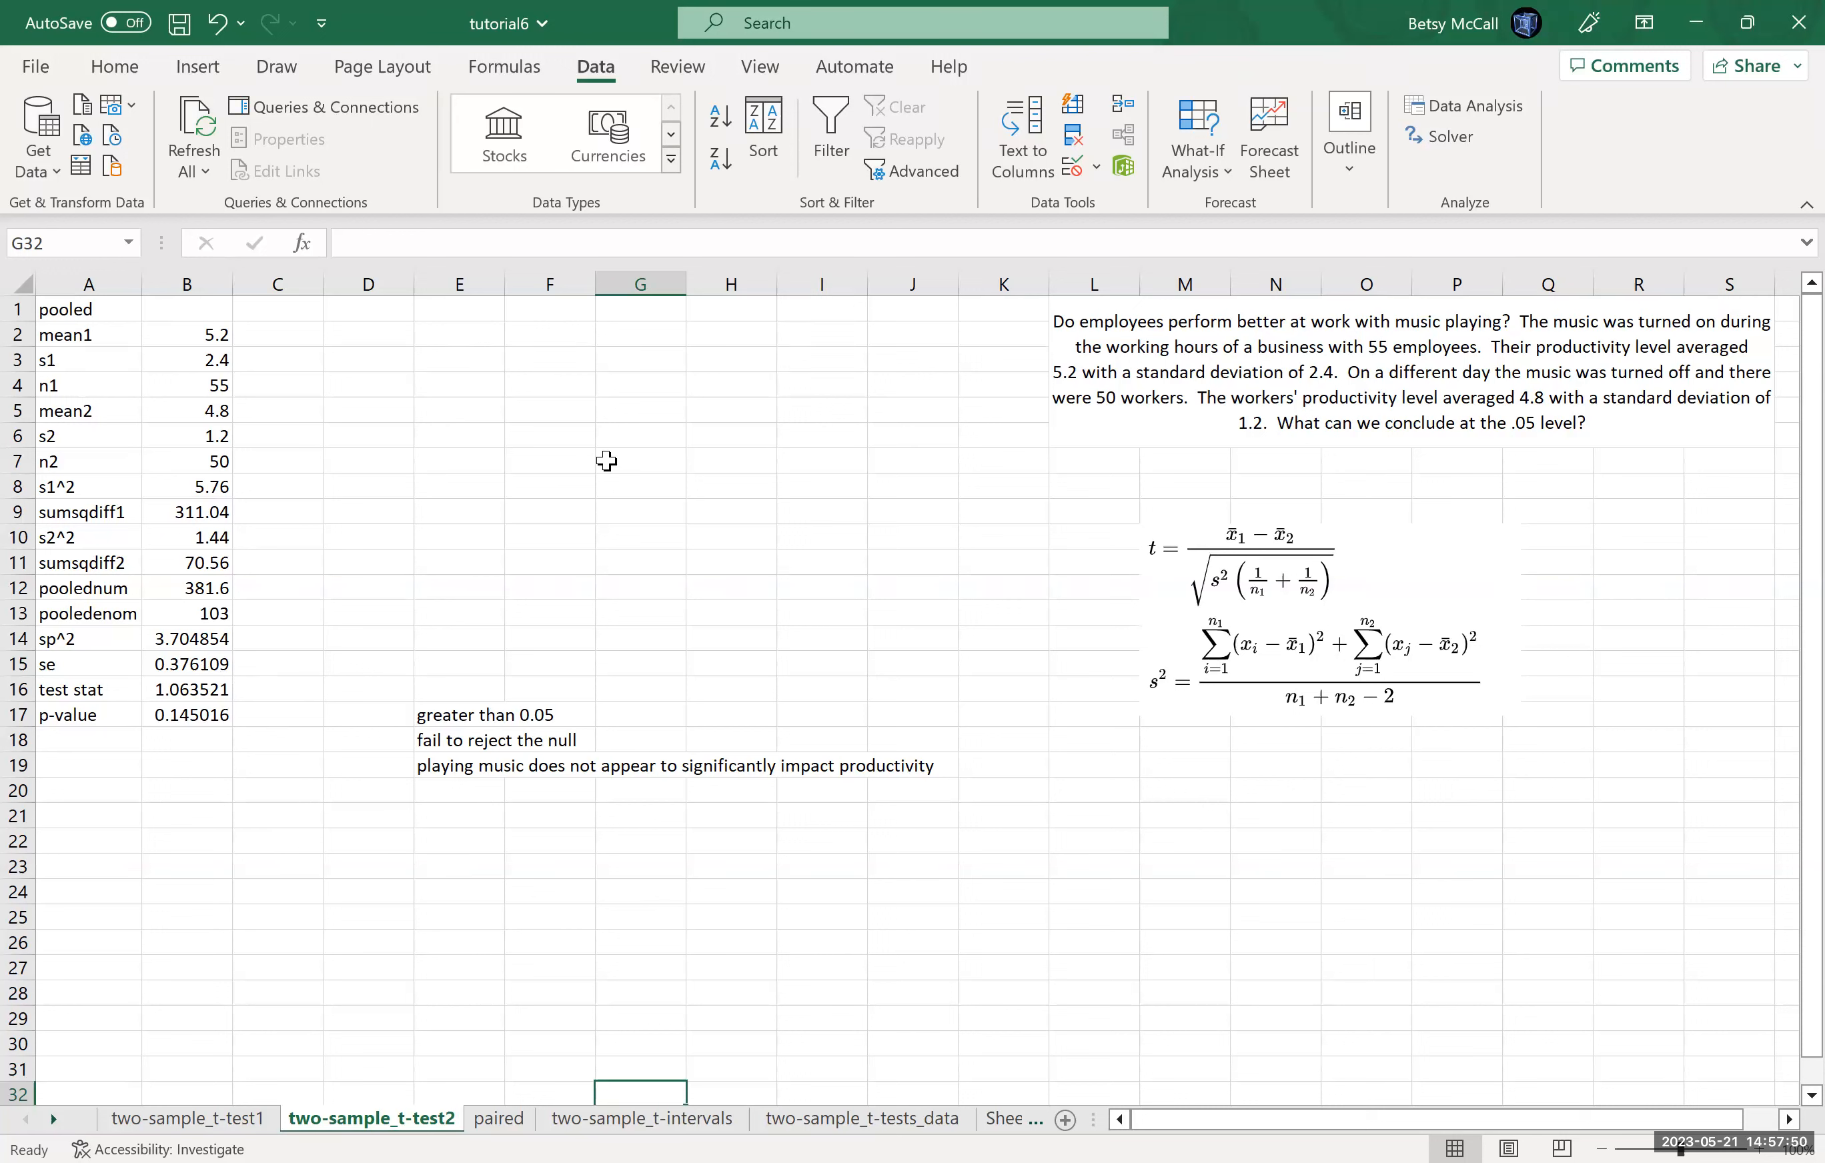
left_click(547, 336)
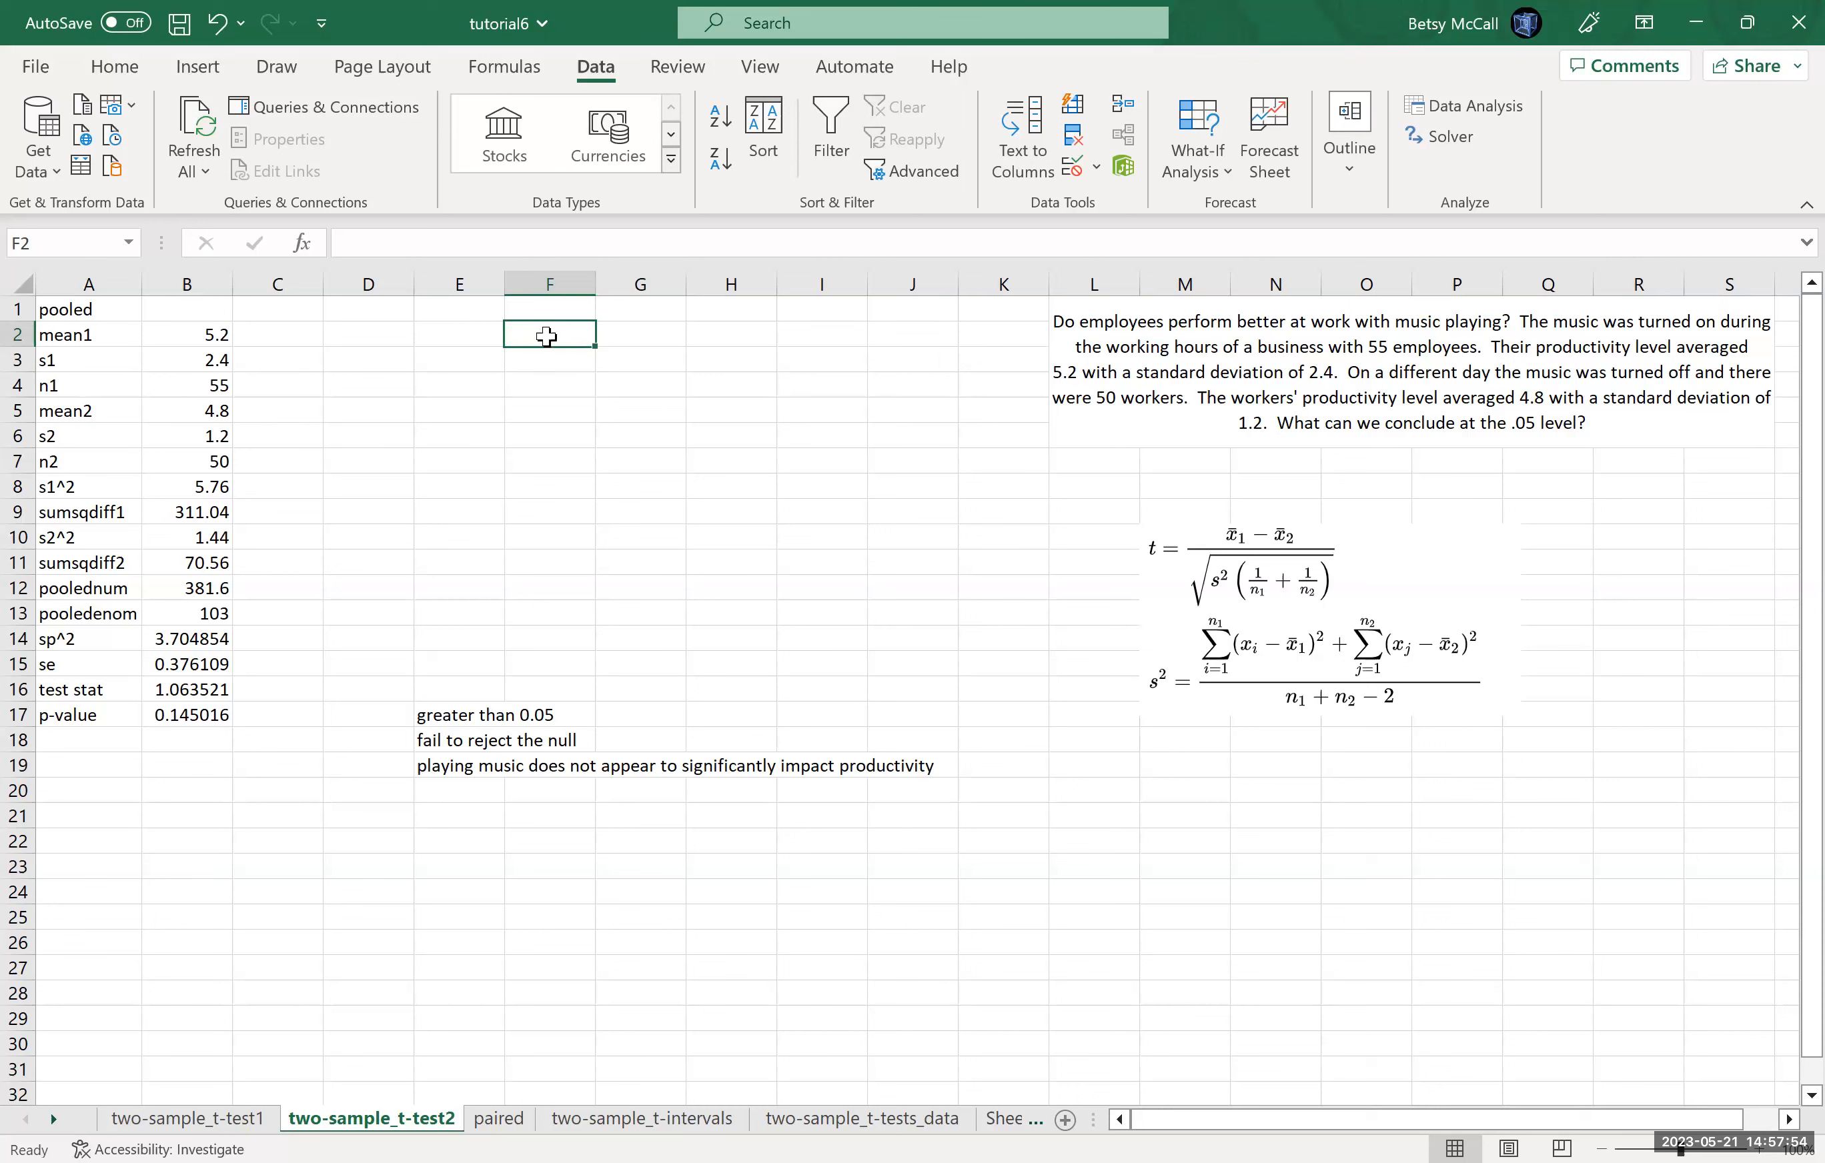
type("t-value")
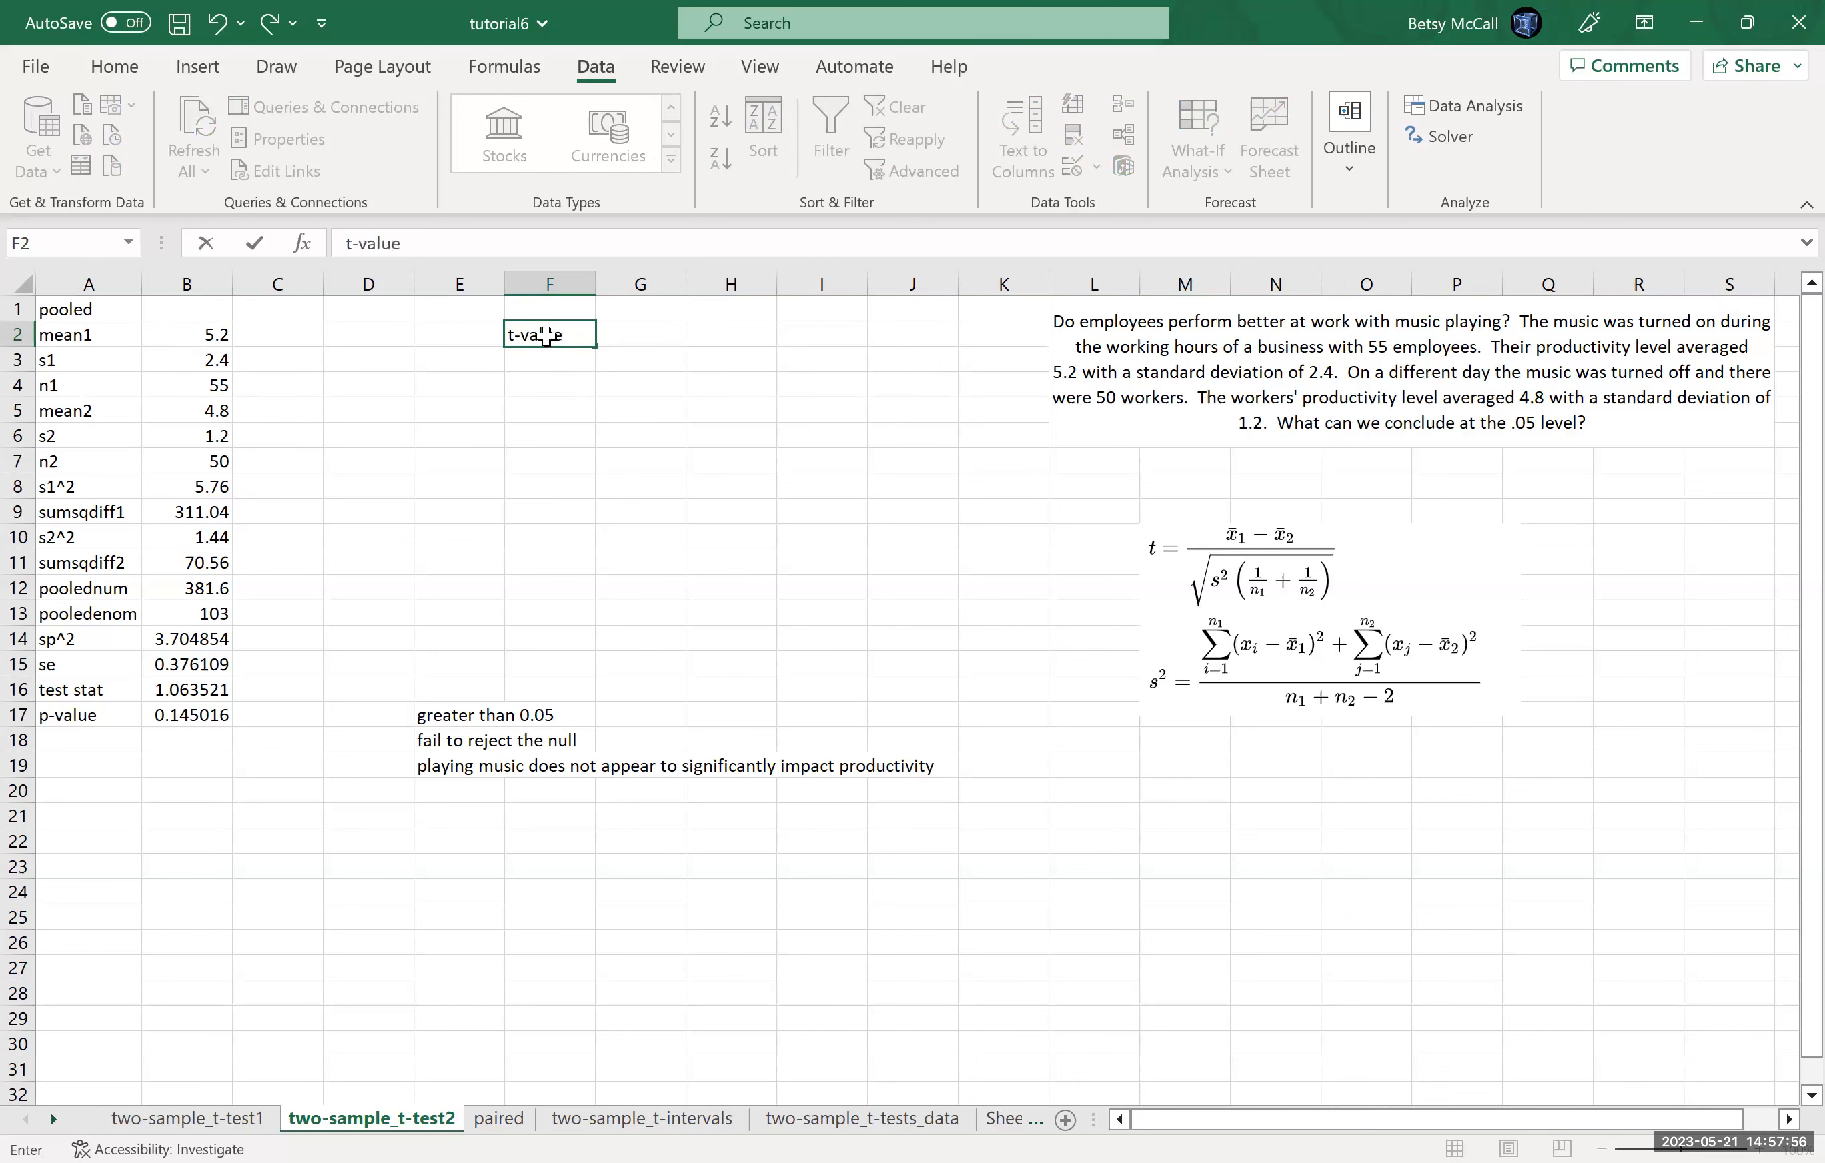
key("Tab")
Step: Calculate the pooled interval's two-tailed critical t-value in G2 with =T.INV.2T(0.05,B13), using the pooled denominator as degrees of freedom
type("=")
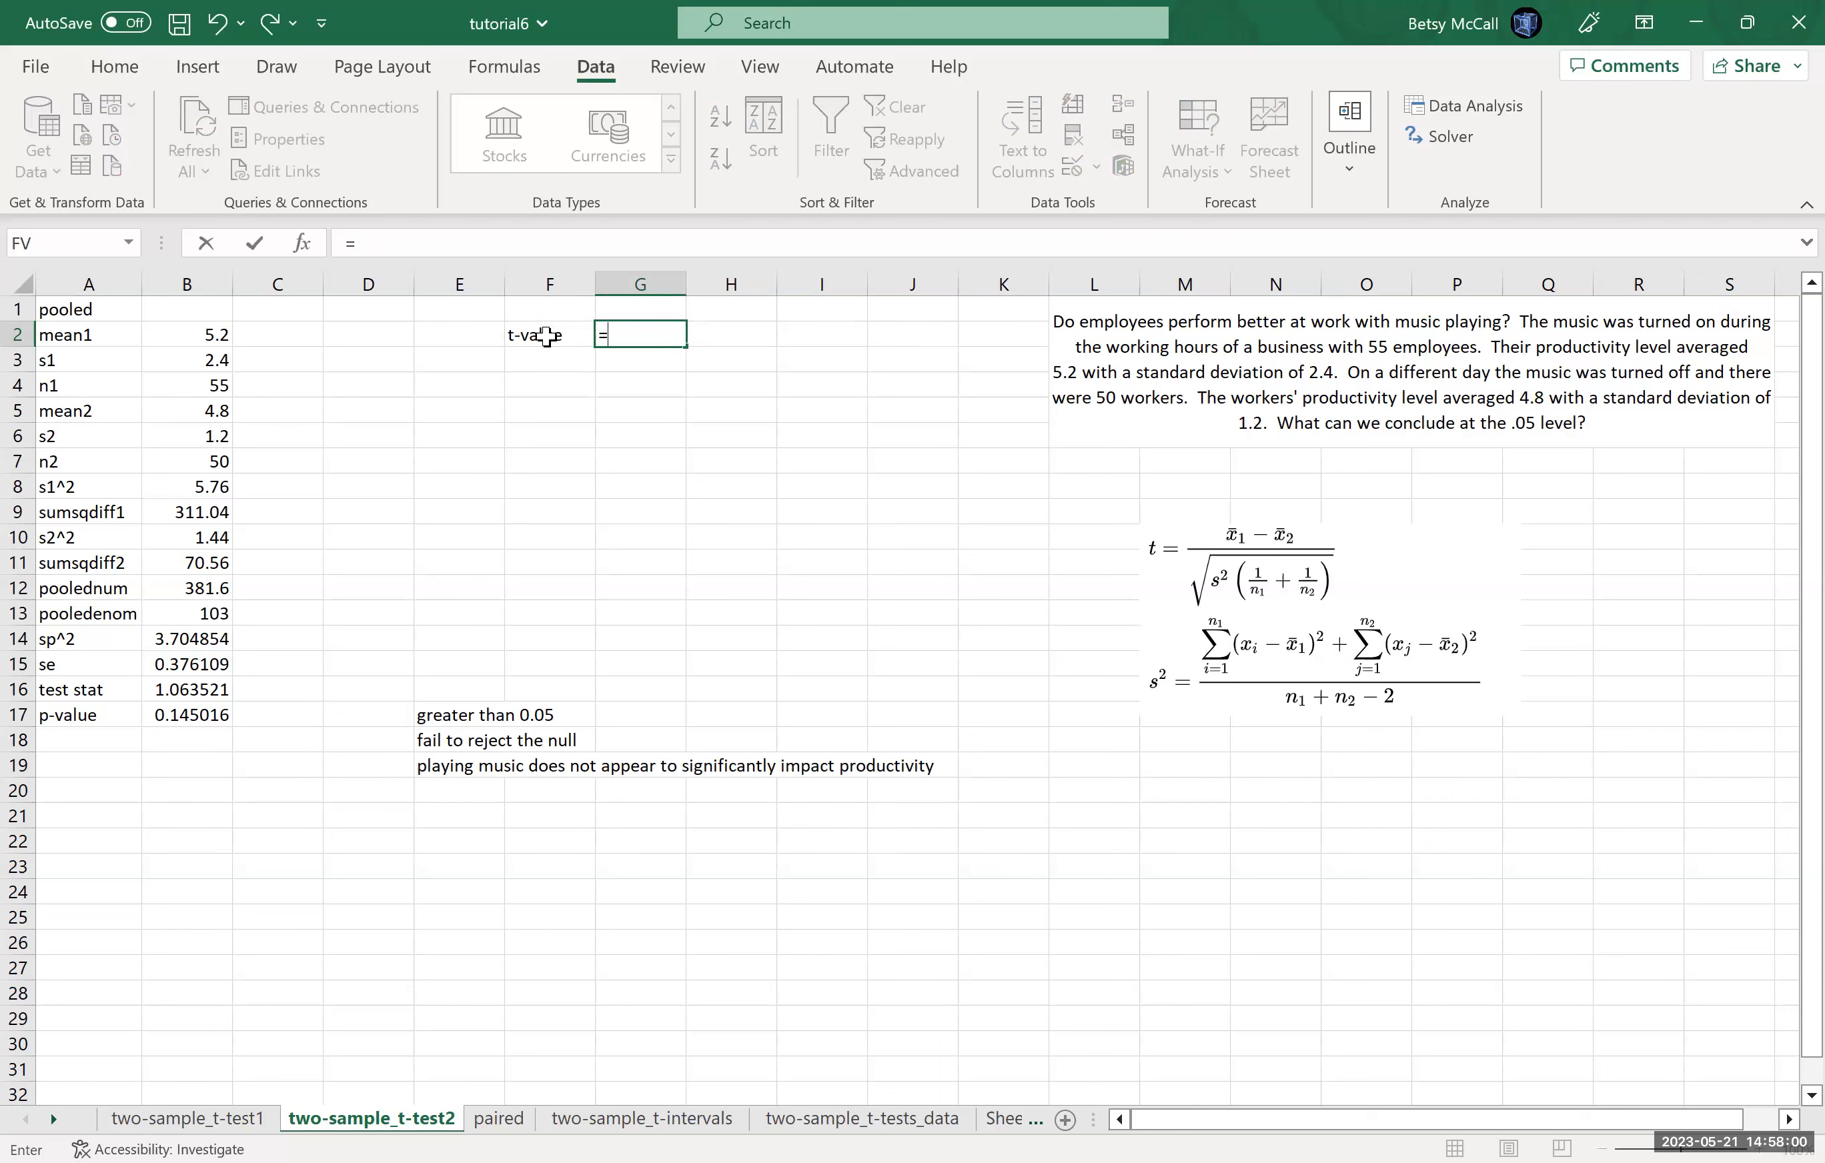
type("T.INV")
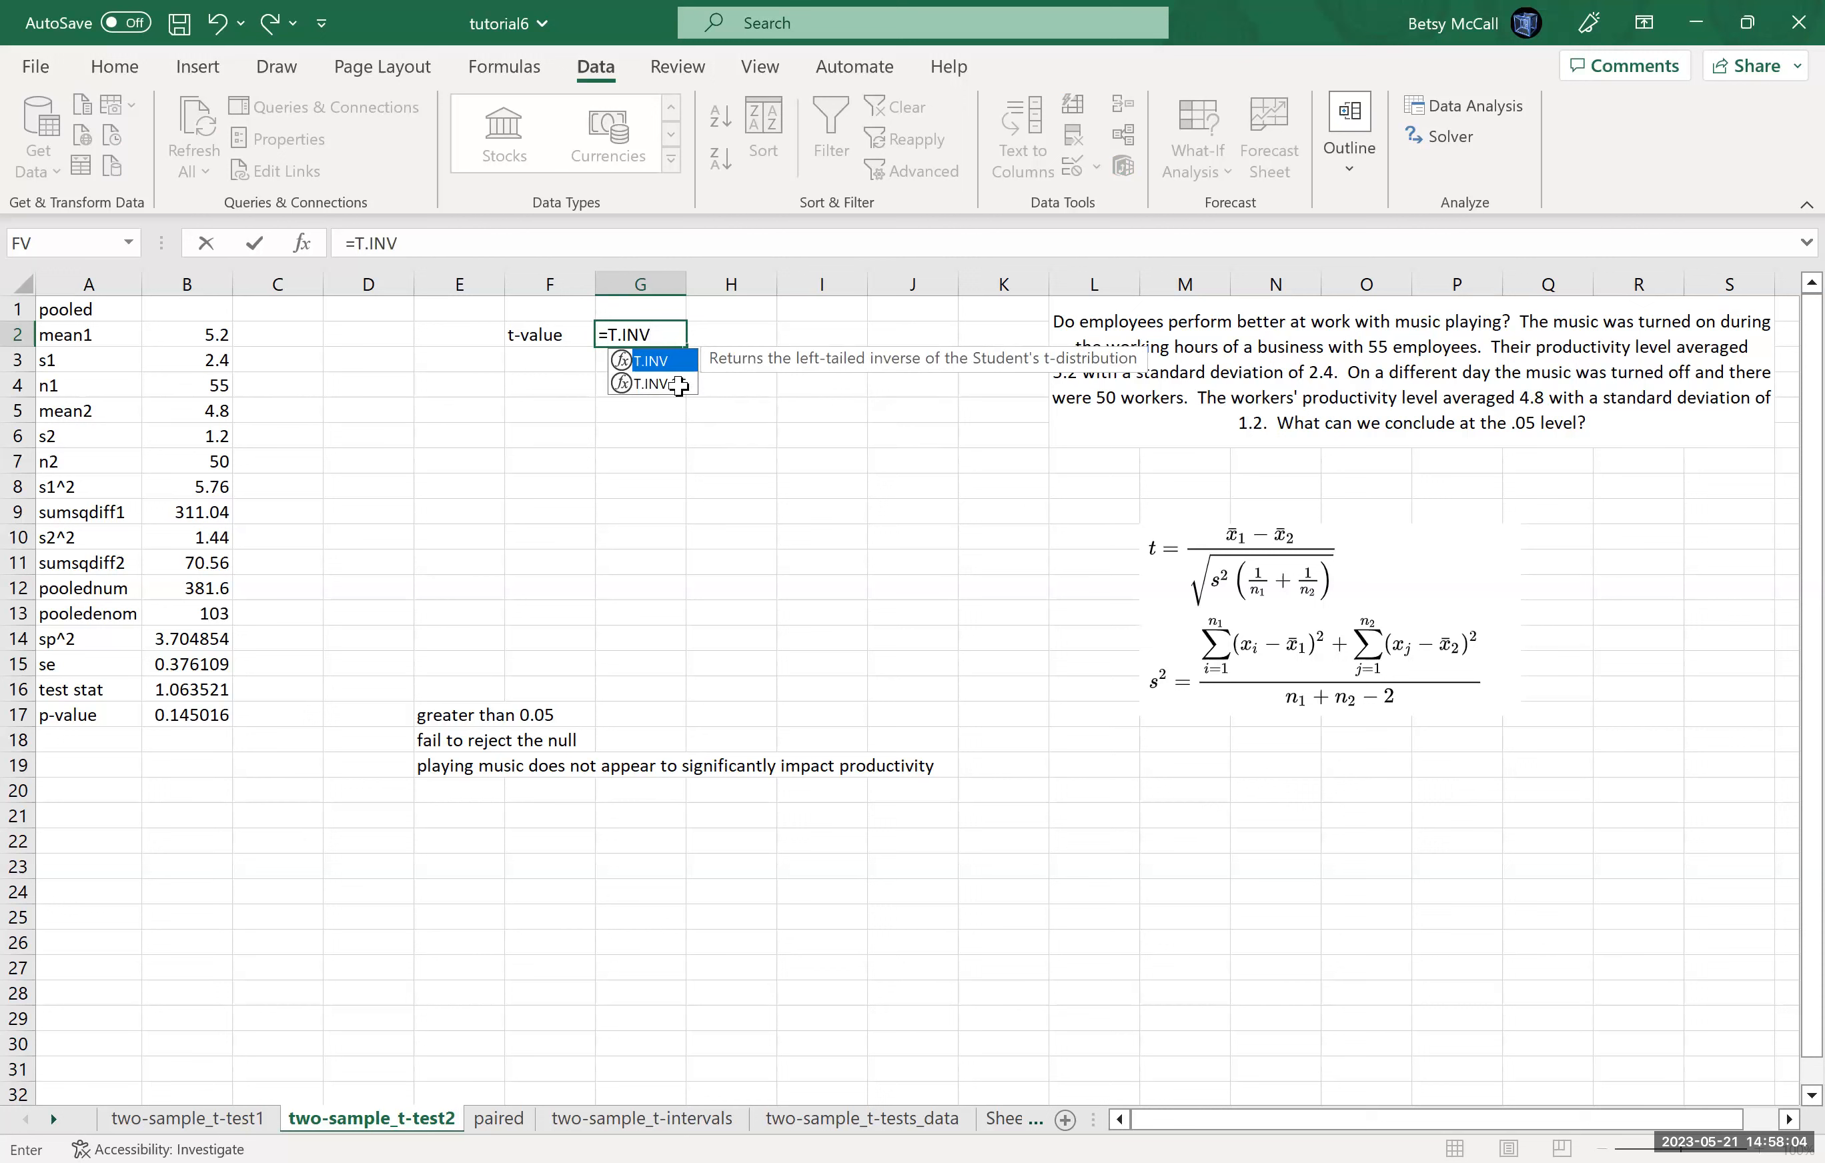
double_click(679, 385)
type(",0.05")
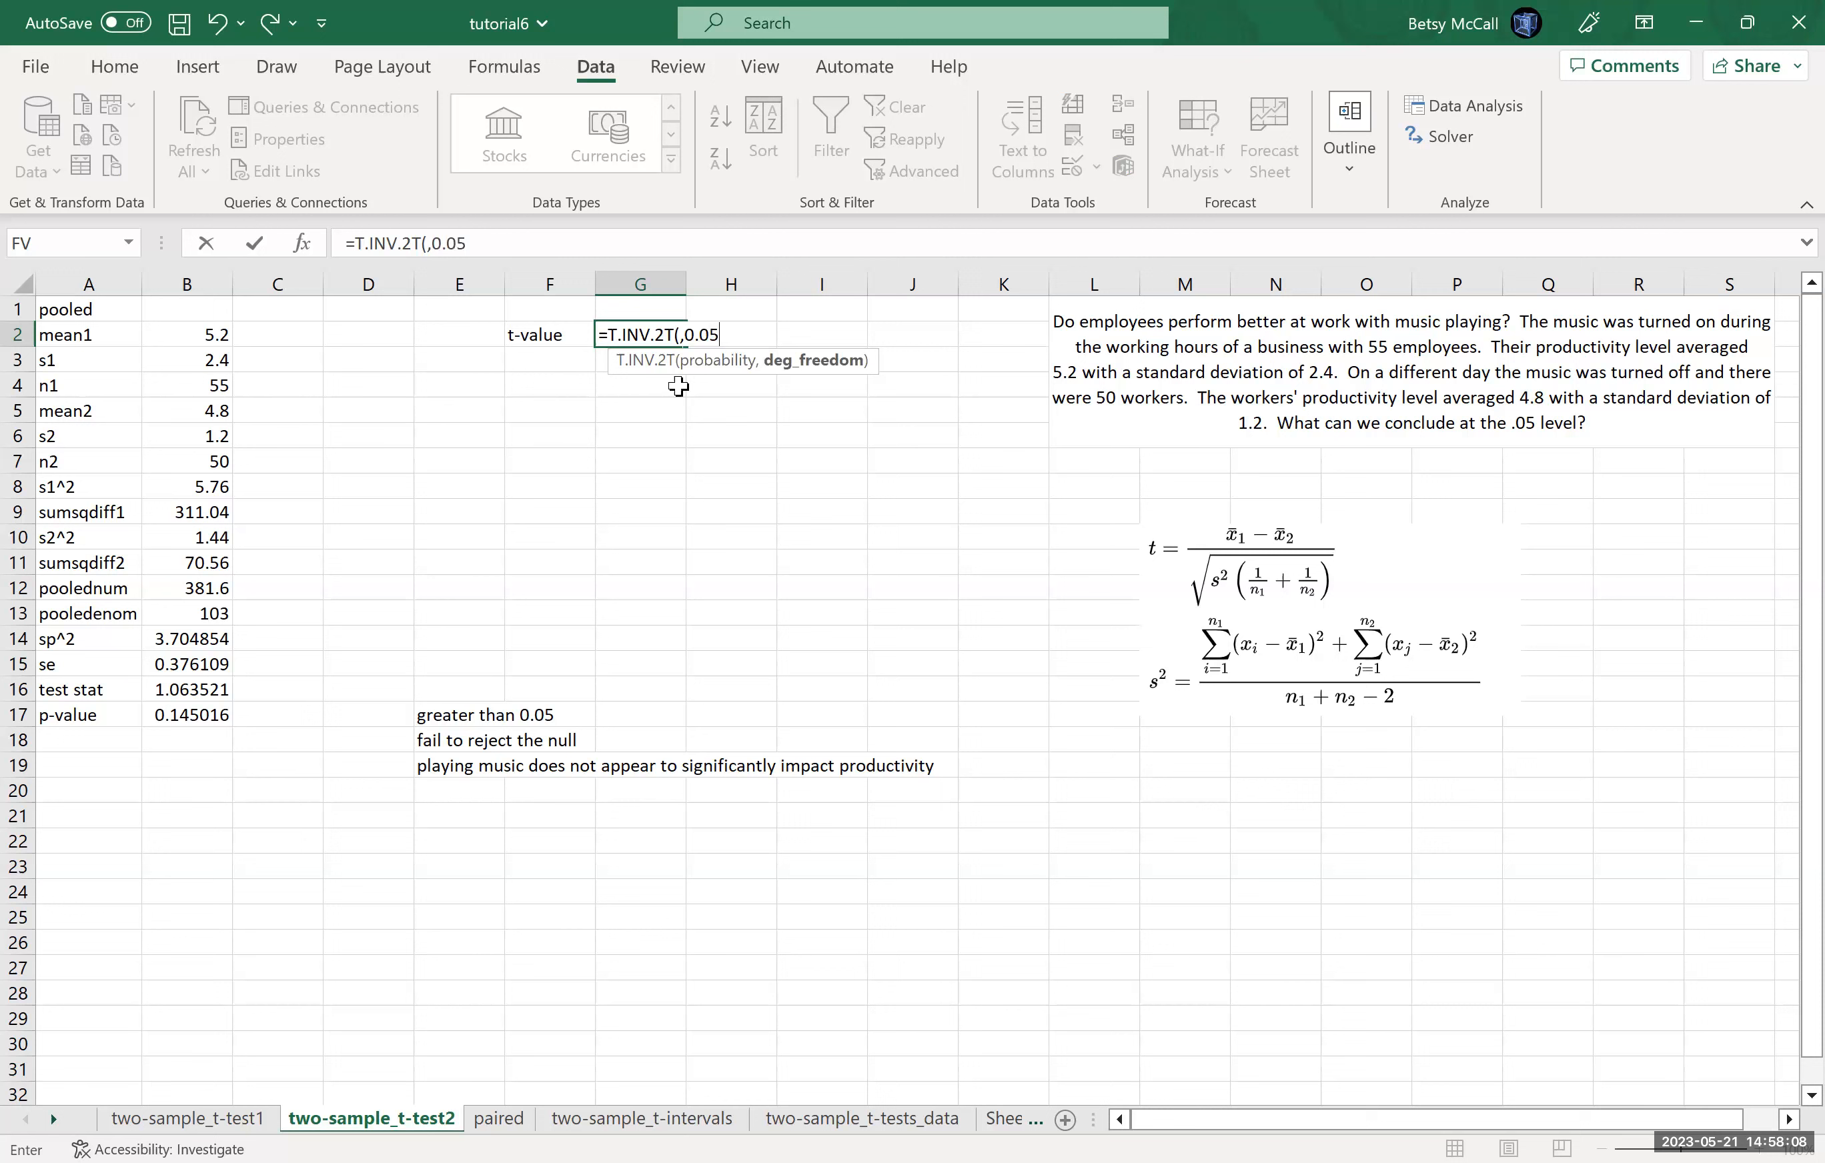
type(",")
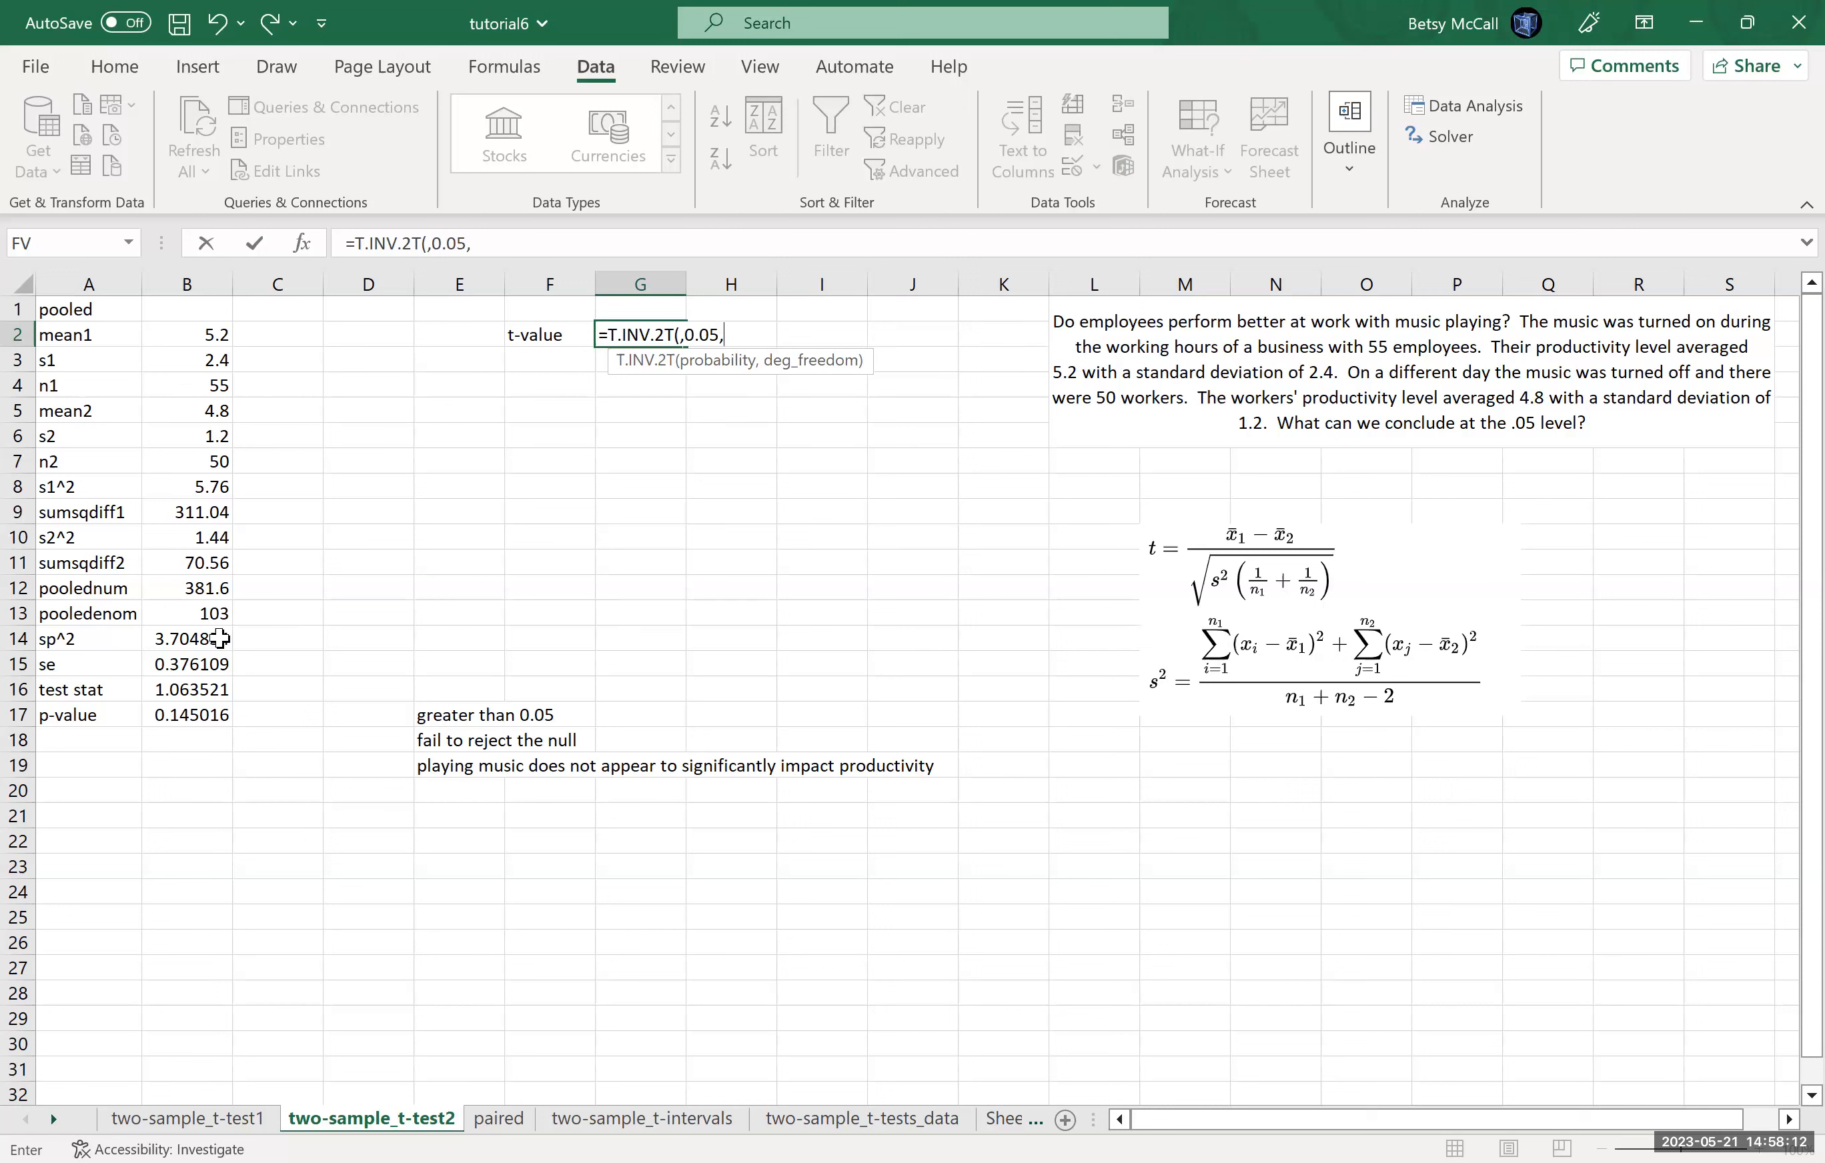
left_click(206, 618)
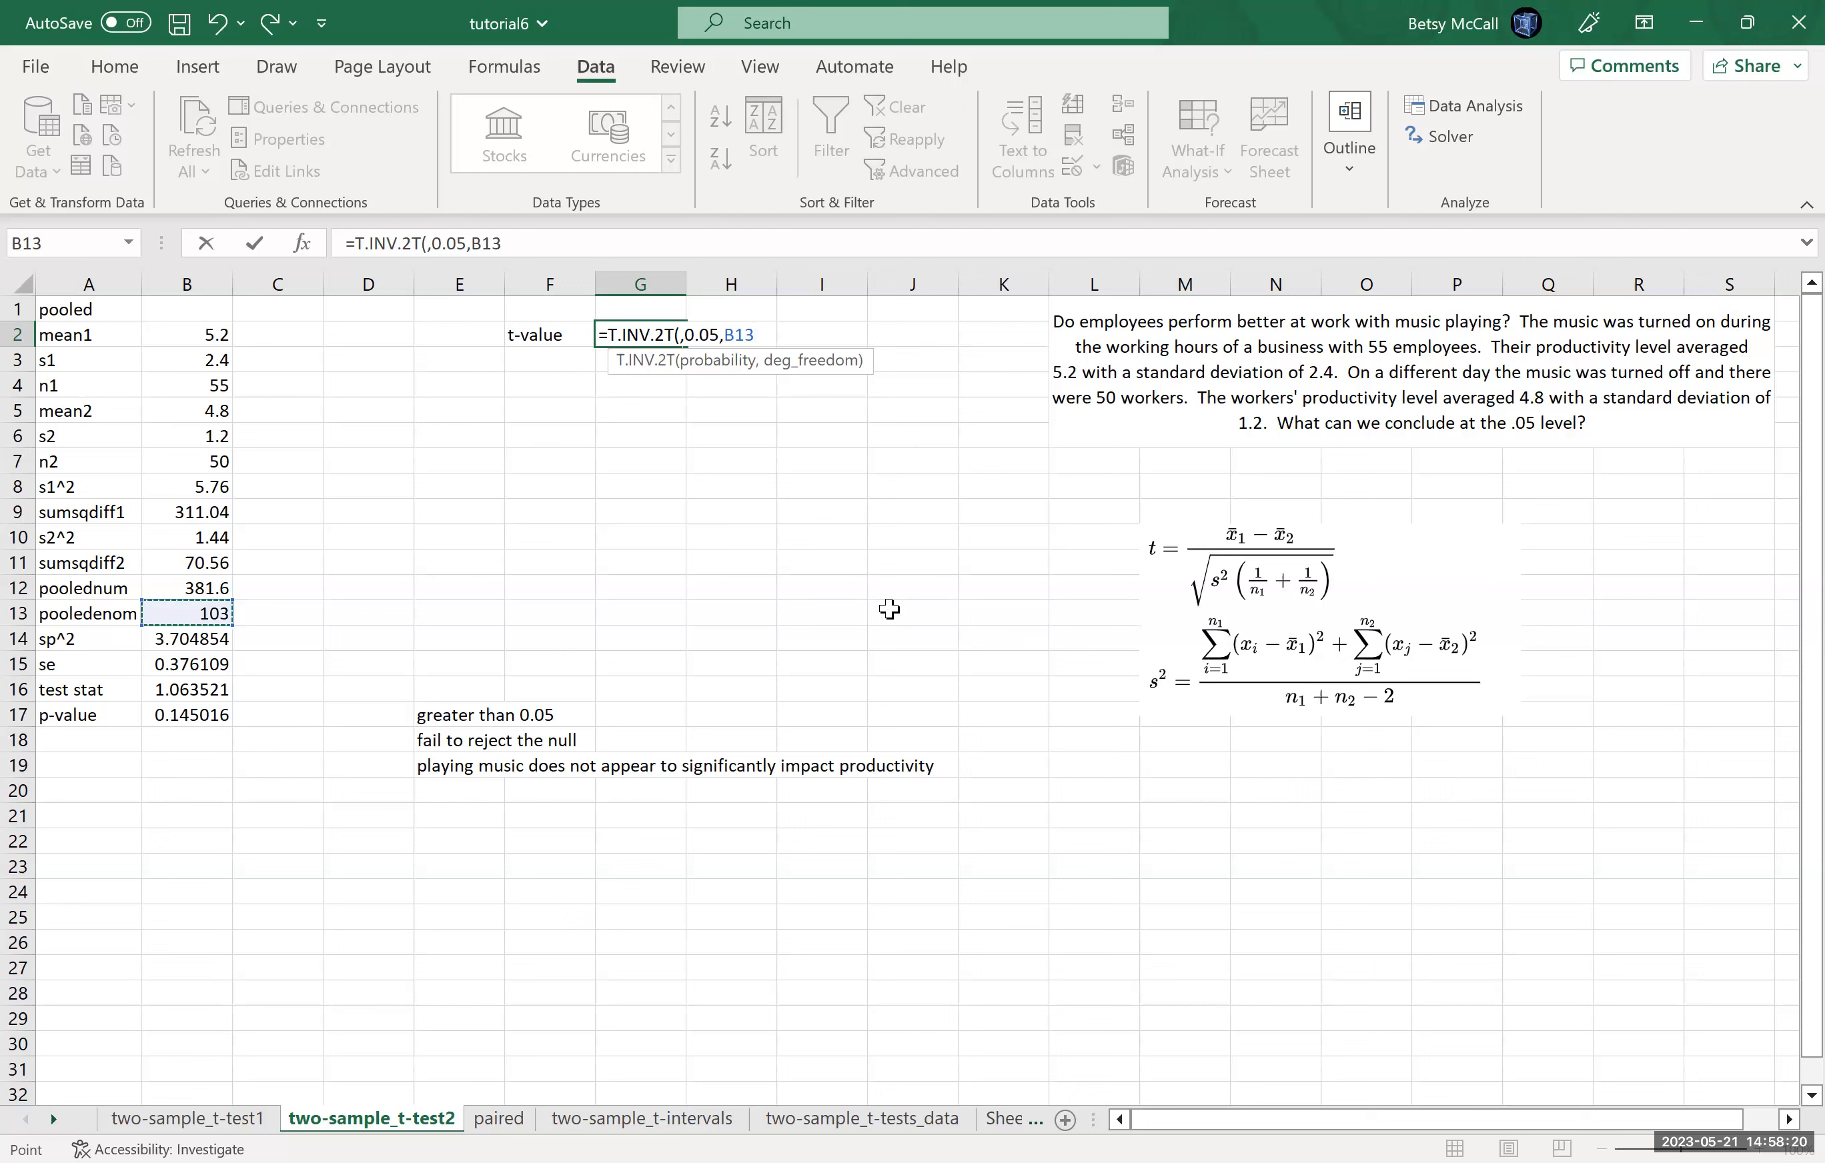
type(")")
key("Return")
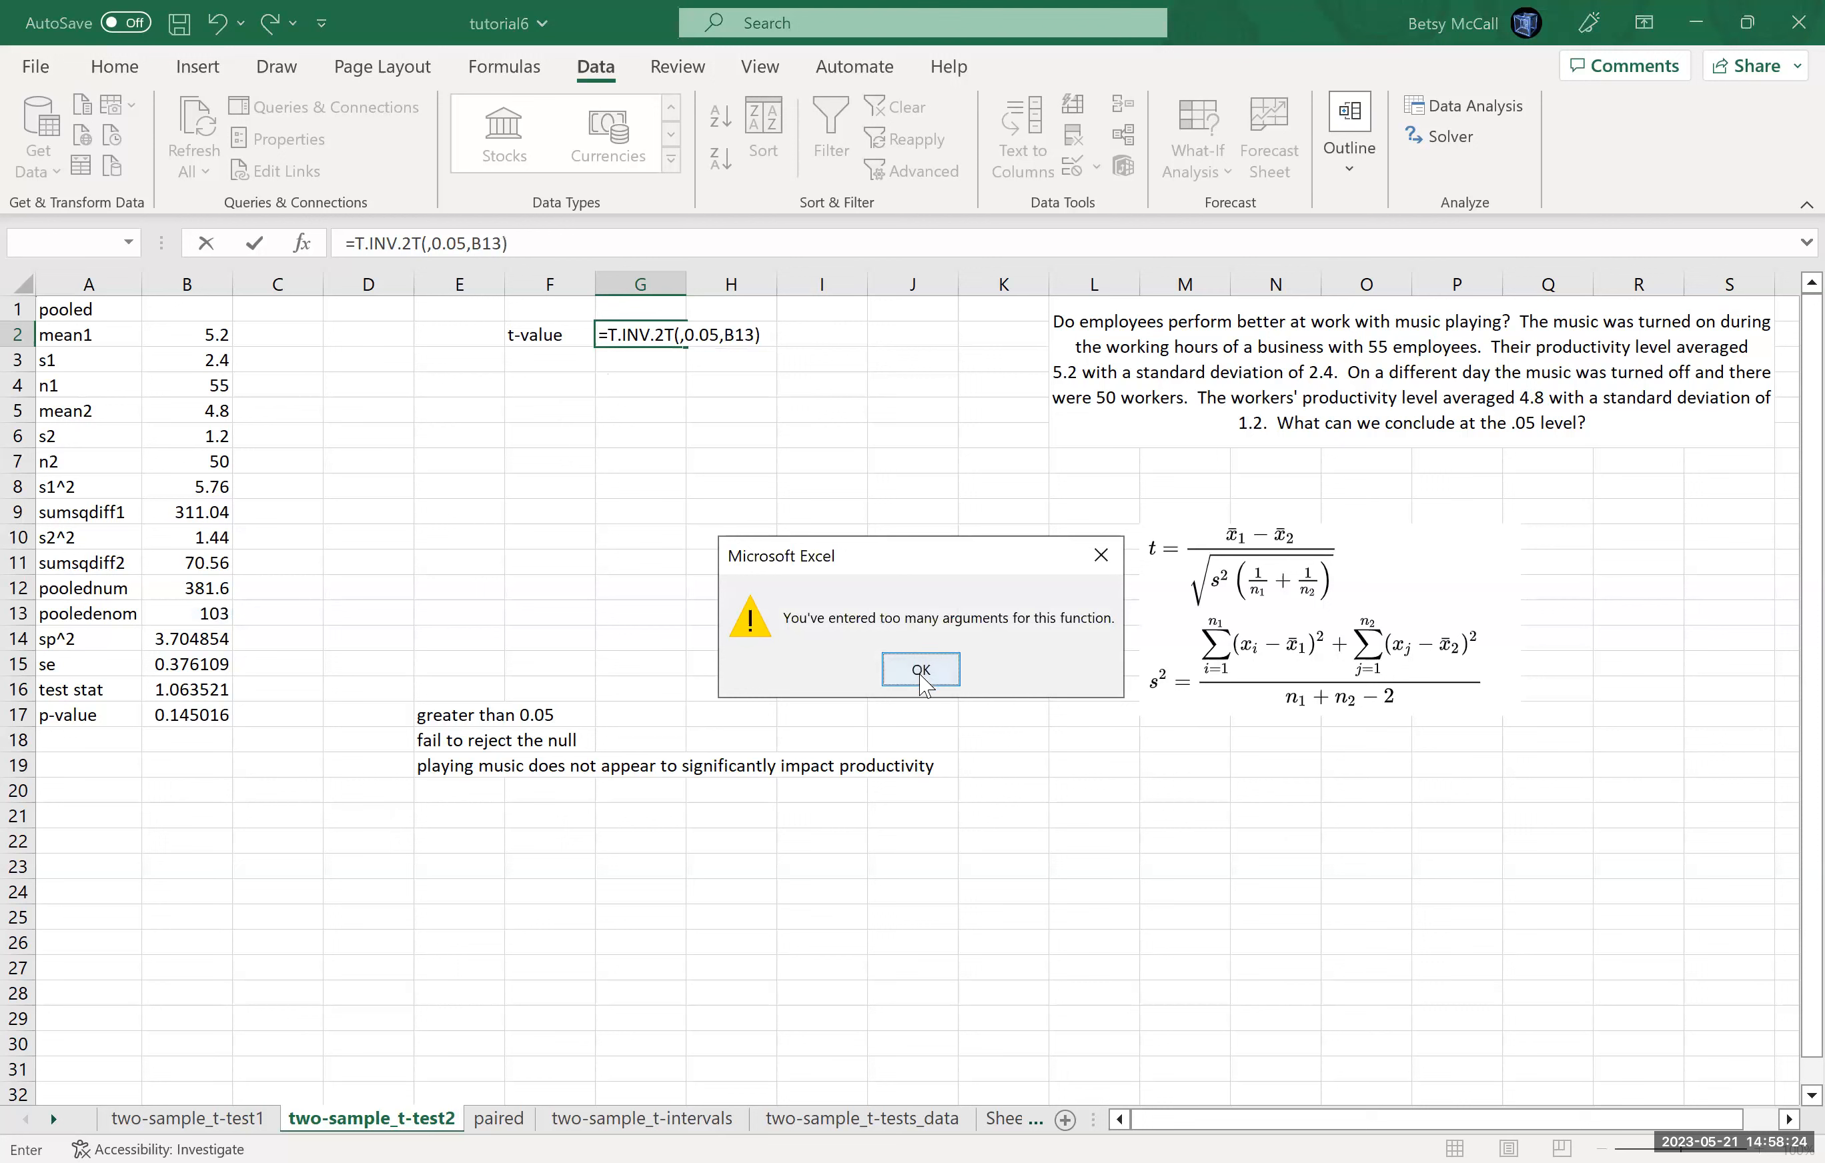
left_click(905, 671)
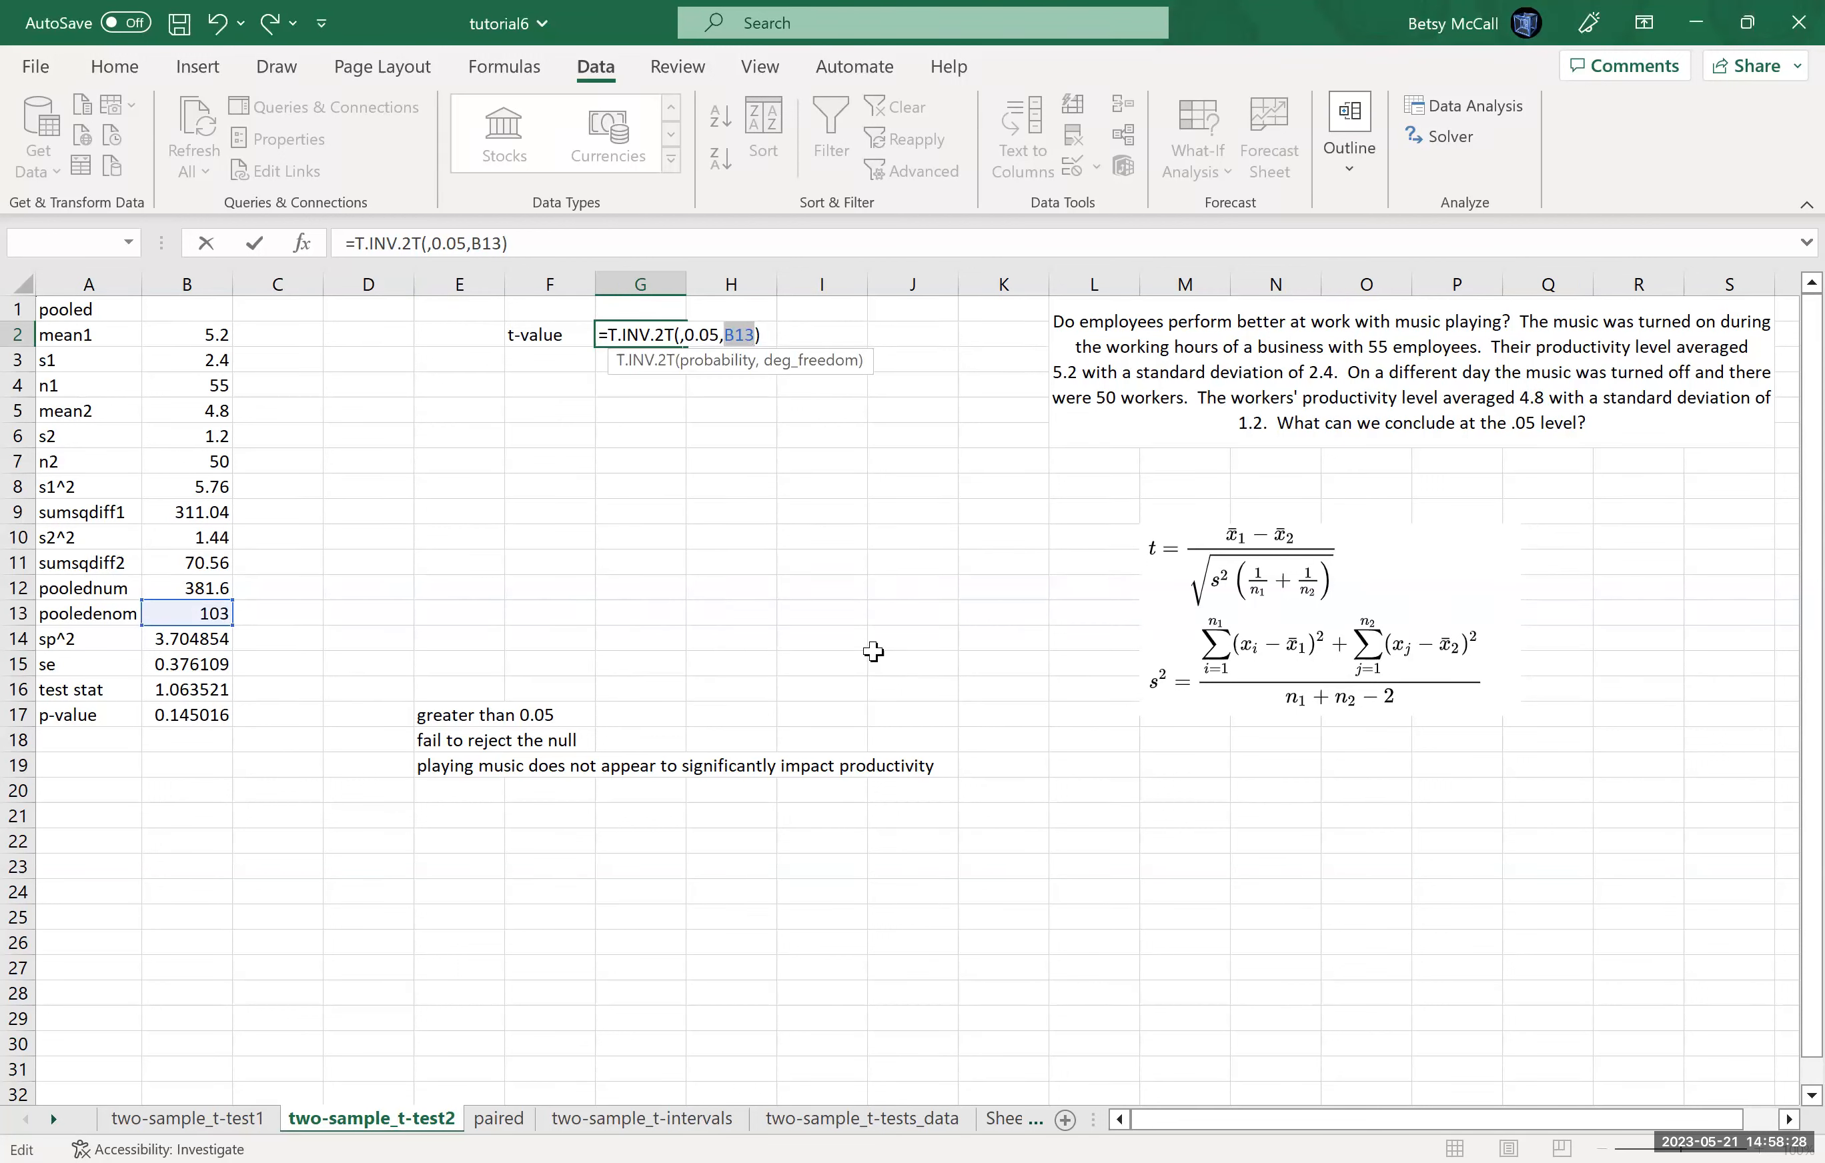
left_click(685, 340)
key("BackSpace")
left_click(576, 379)
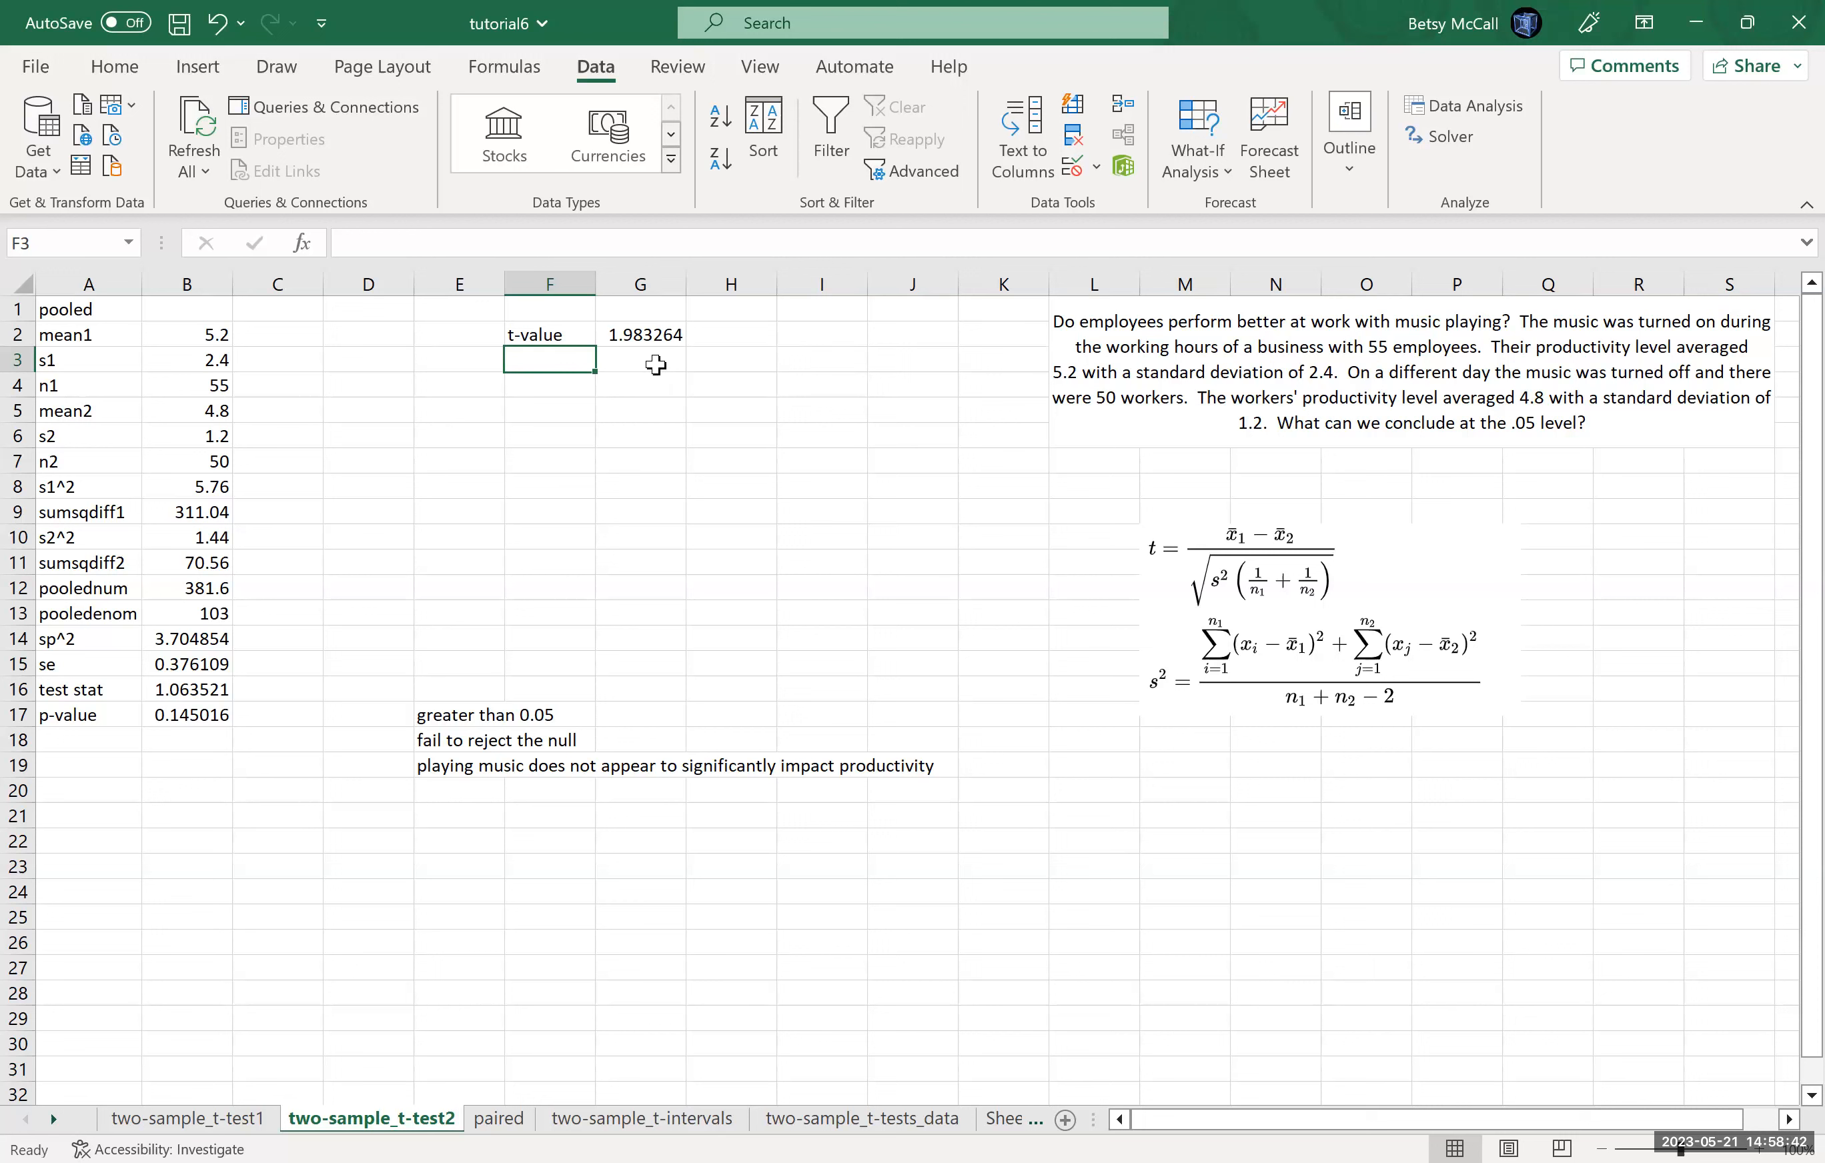
Step: Label F3 "margin" and calculate the pooled margin of error in G3 as t-value times standard error, =G2*B15
type("margin")
key("Tab")
type("=G2*")
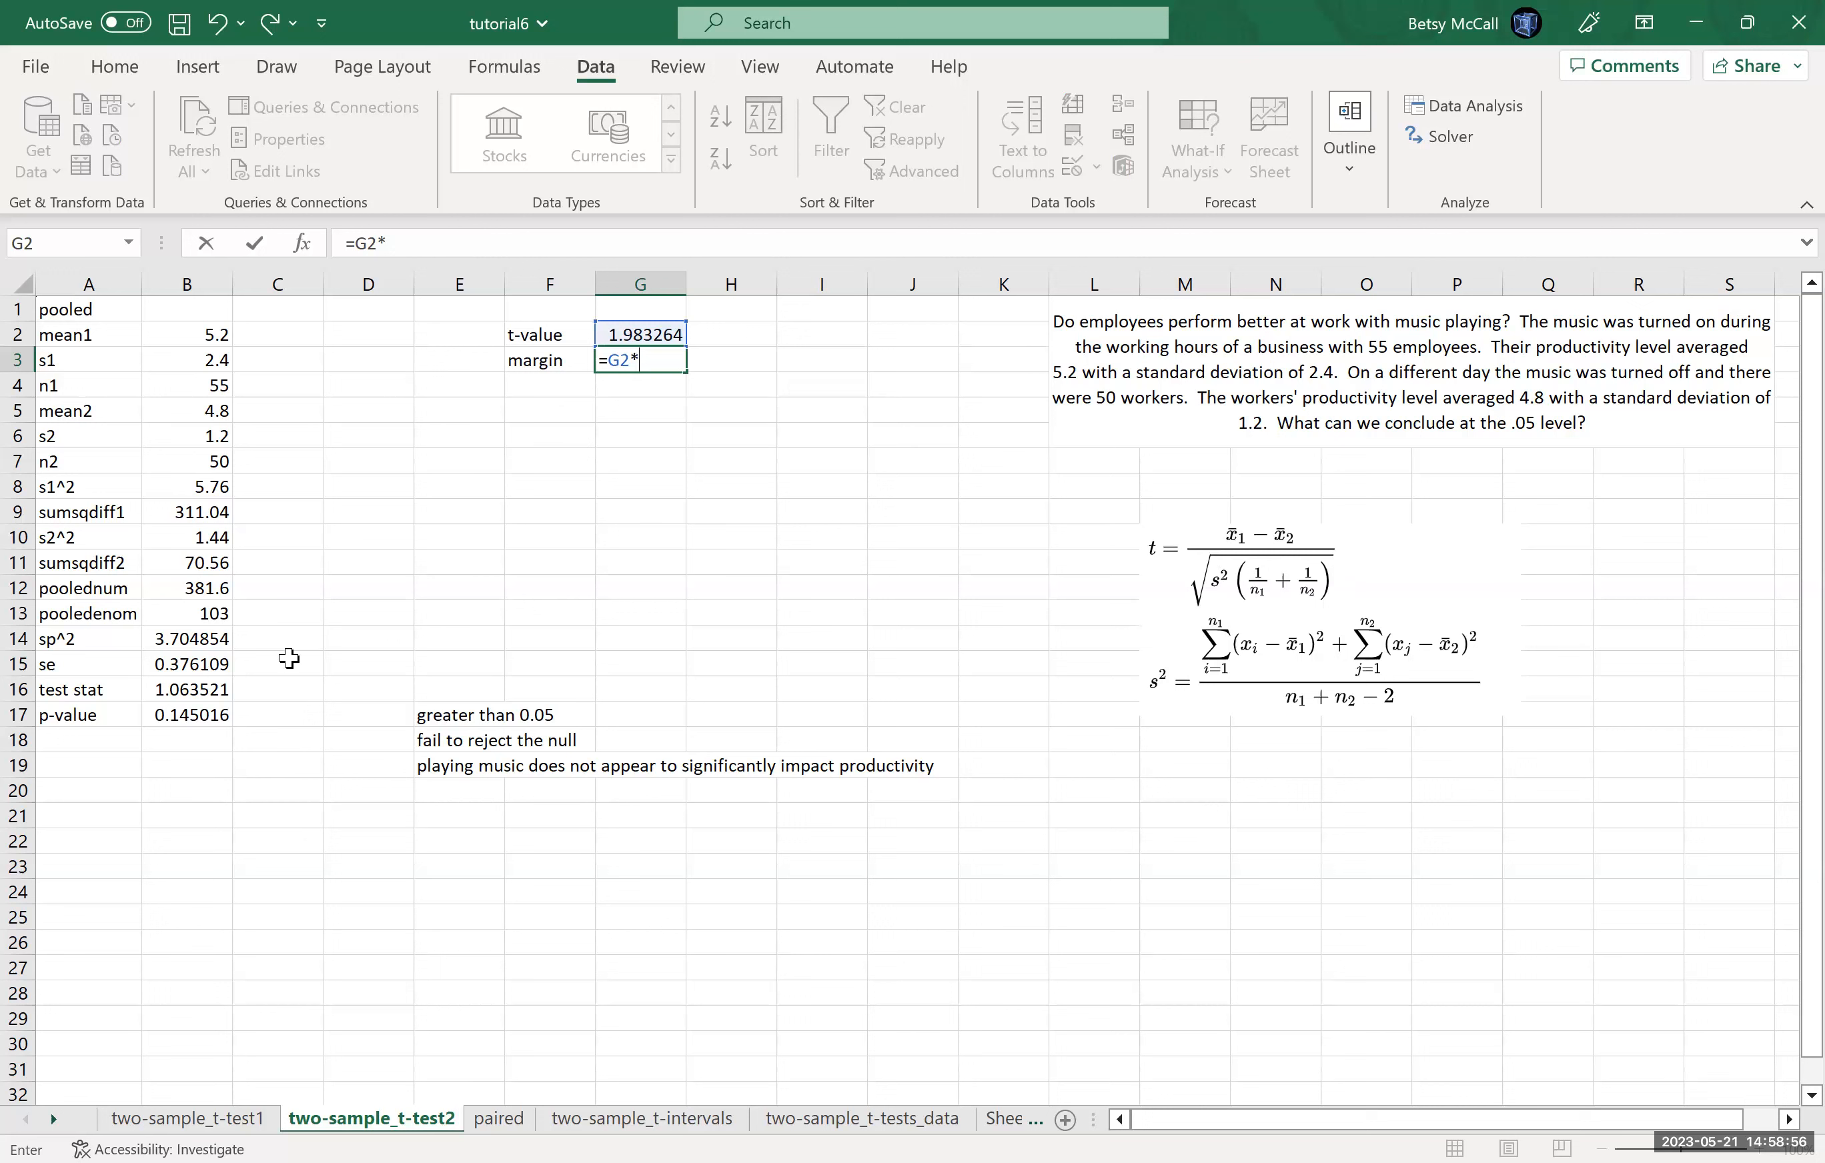
left_click(191, 667)
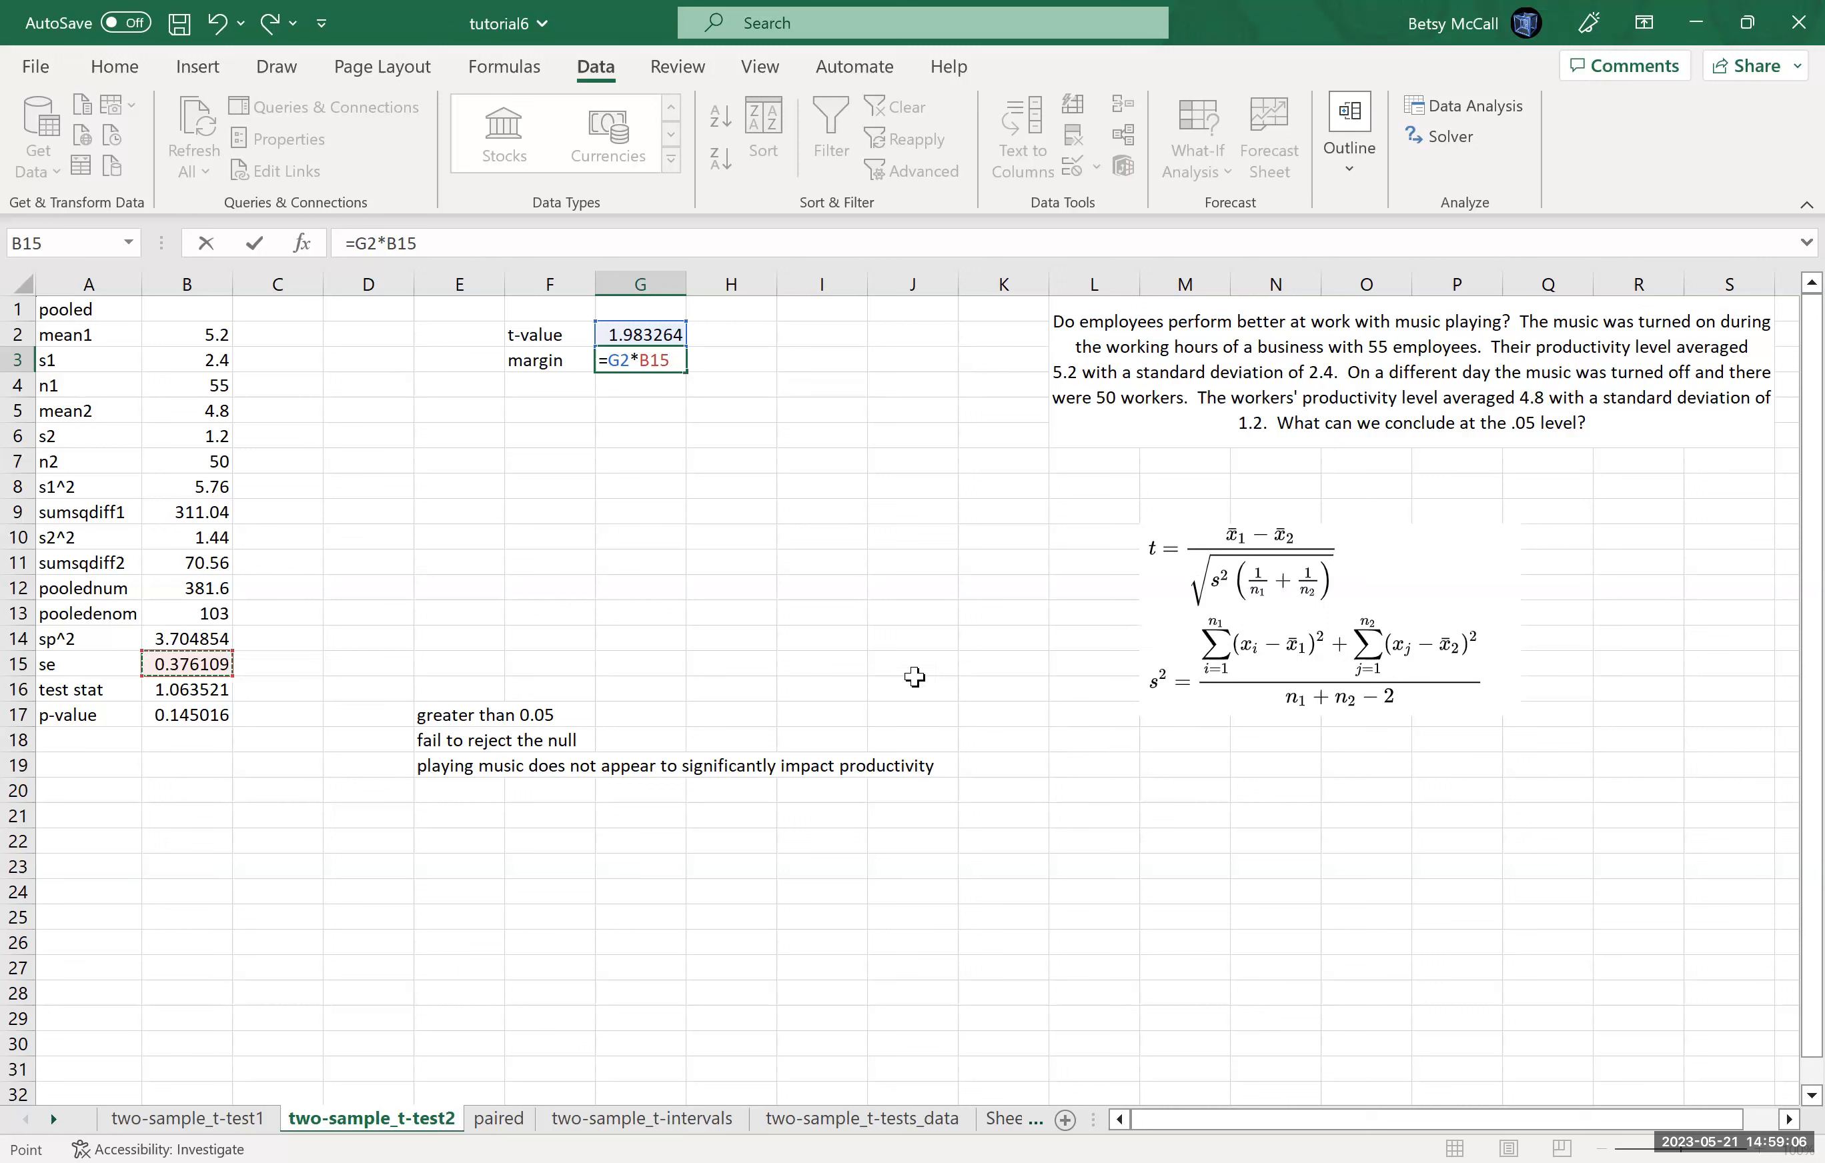
key("Return")
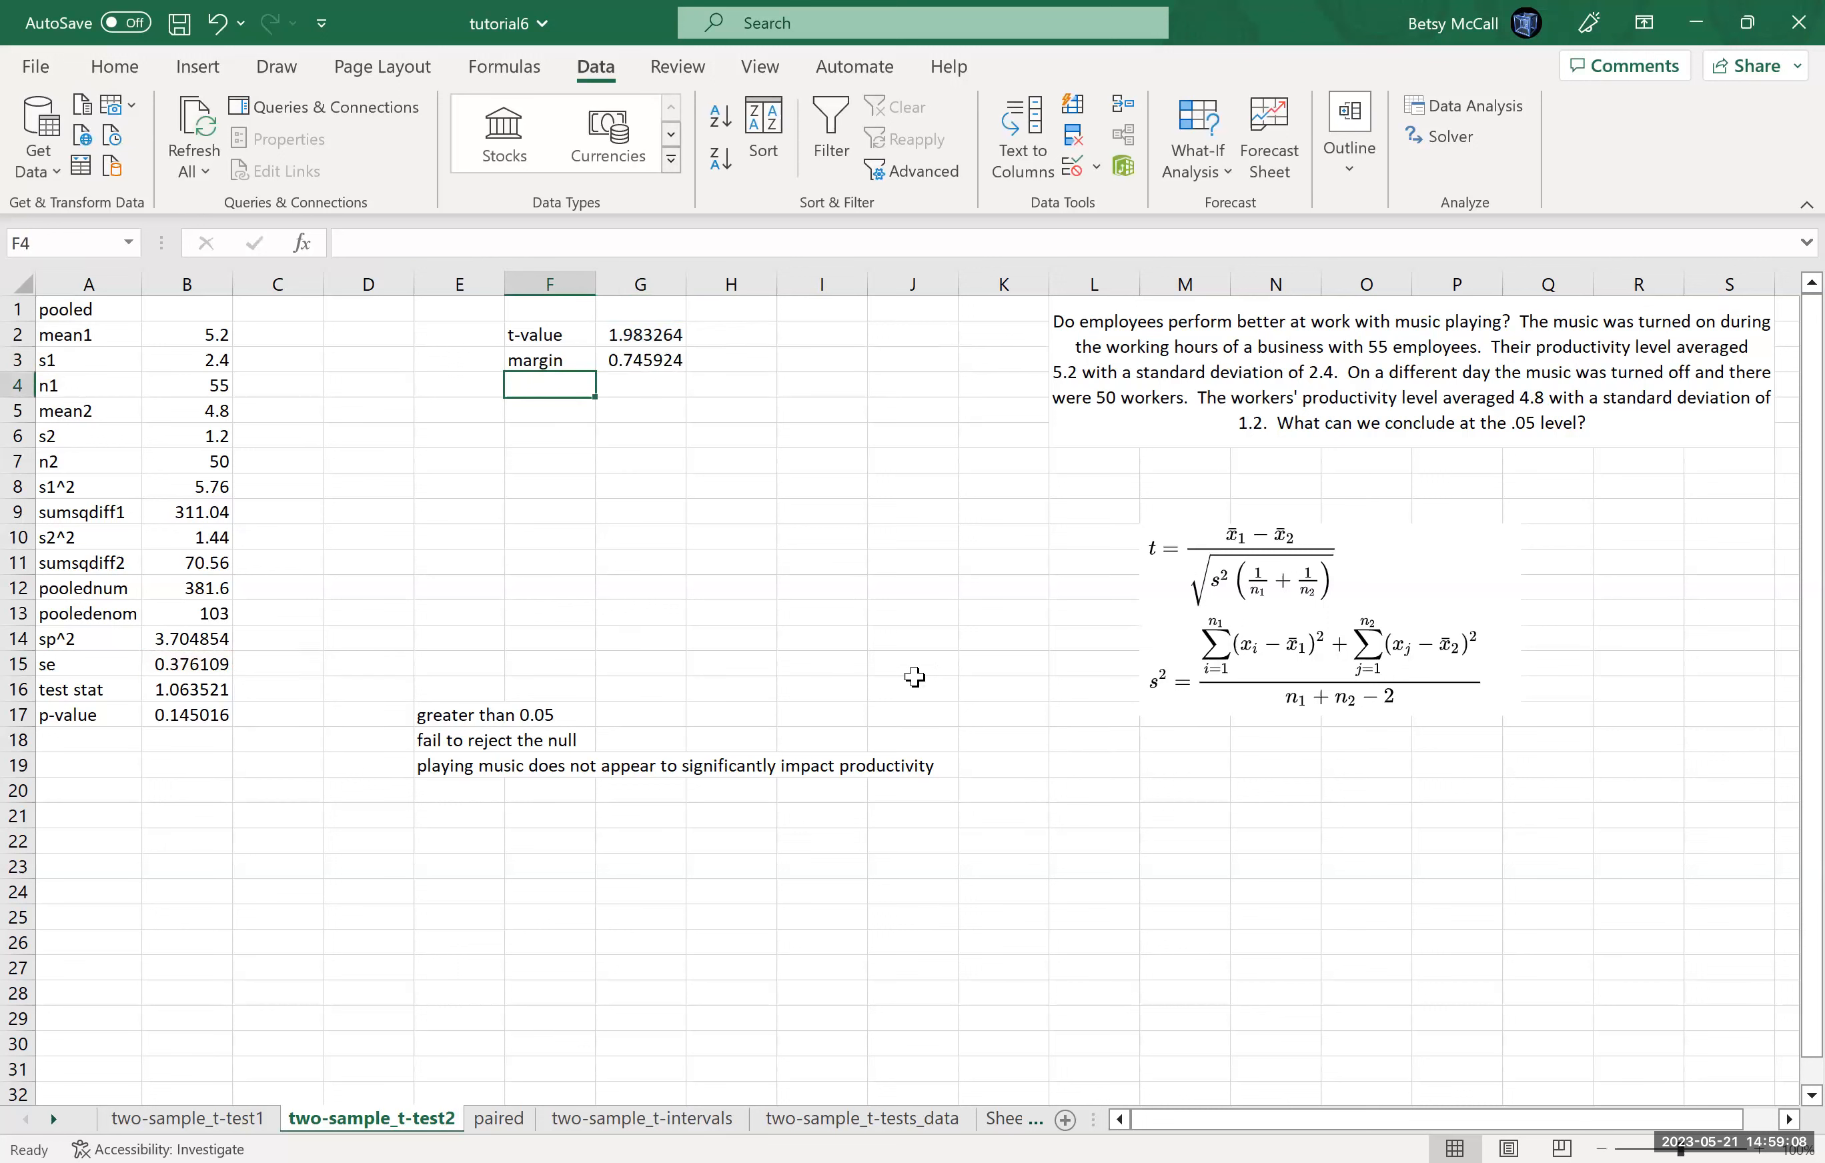
Step: Label F4 "diffofmeans", widen column F to fit it, and calculate the difference of the two means in G4 with =B2-B5
type("low")
key("BackSpace")
key("BackSpace")
key("BackSpace")
type("diffofmeans")
key("Tab")
left_click_drag(595, 285, 606, 285)
type("=")
left_click(217, 331)
type("-")
left_click(211, 411)
key("Return")
Step: Label F5 "lower" and F6 "upper", and calculate the pooled interval's lower bound in G5 as the difference of means minus the margin
type("lower")
key("Return")
type("upper")
left_click(651, 412)
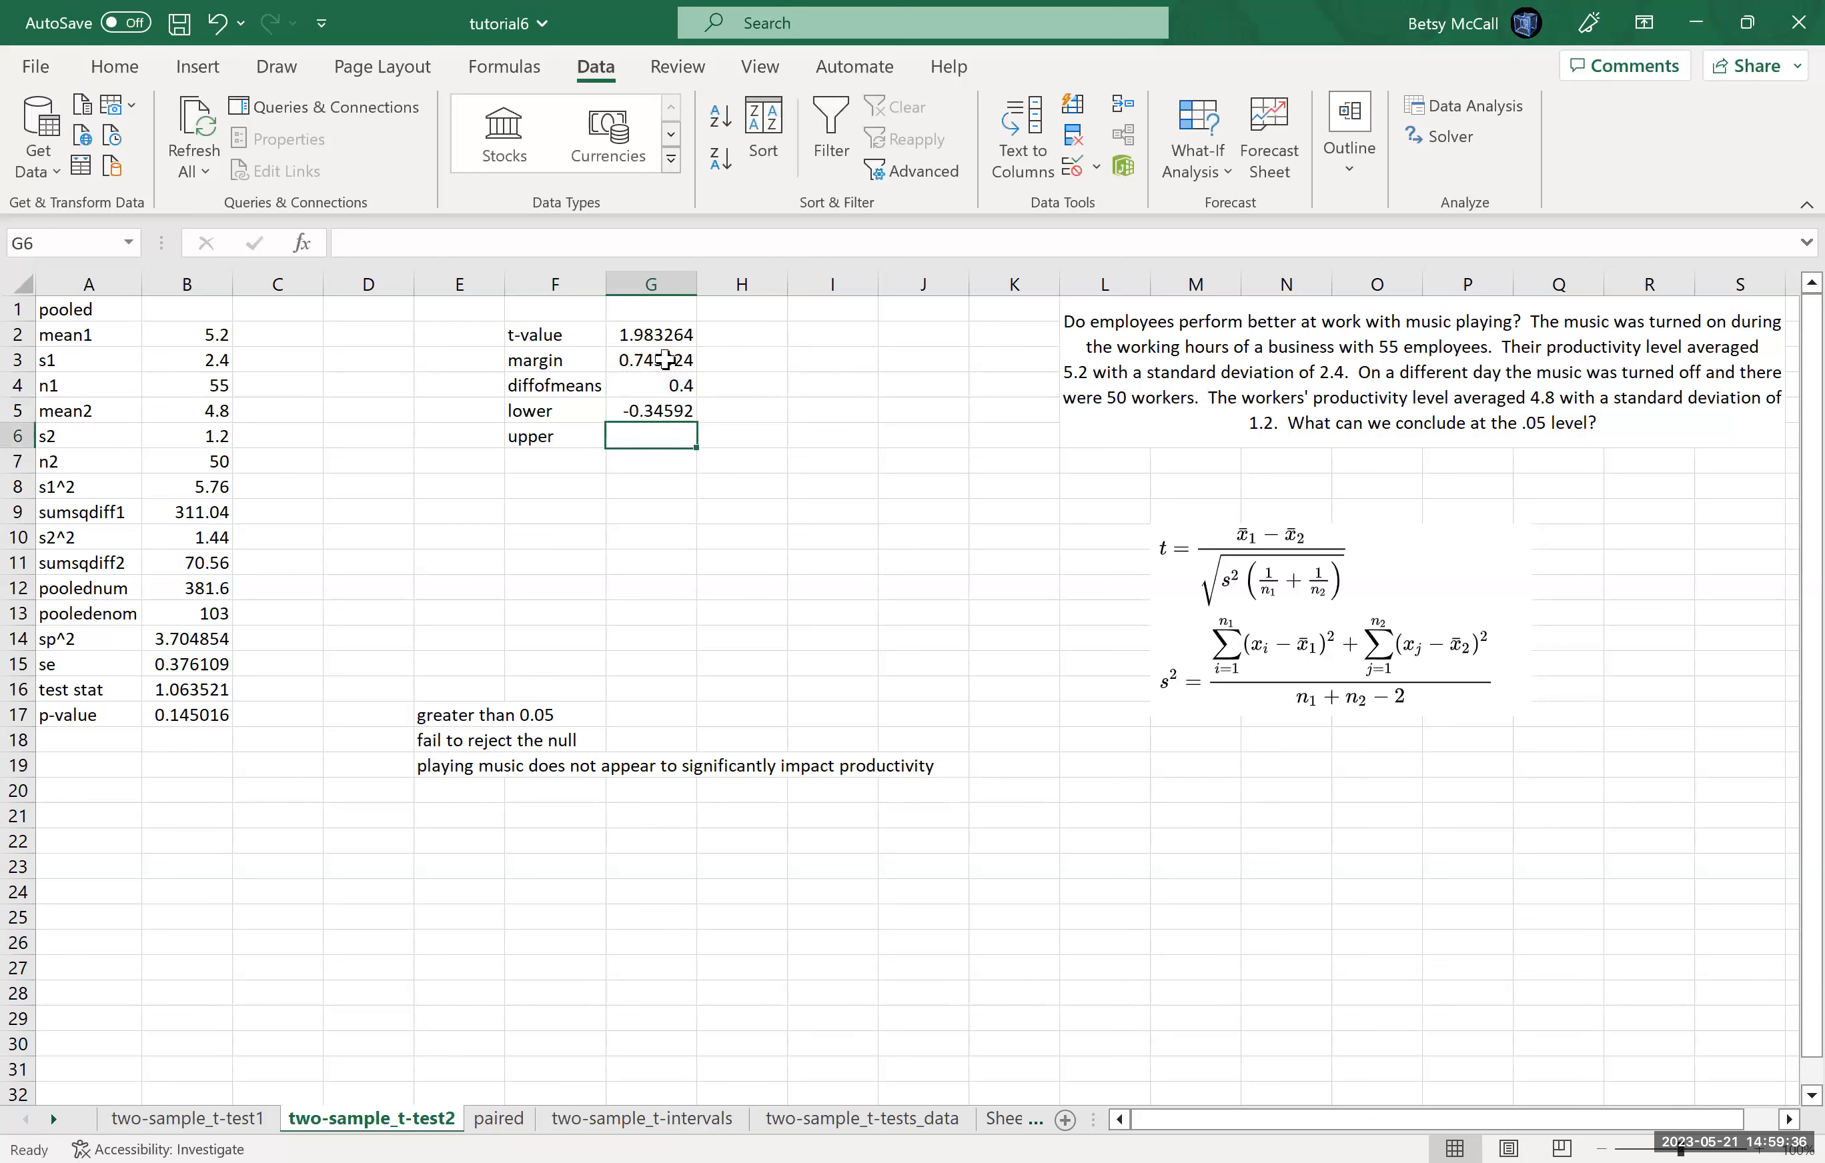
Step: Calculate the pooled interval's upper bound in G6 as the difference of means plus the margin, =G4+G3
type("=")
left_click(678, 387)
type("+")
left_click(670, 360)
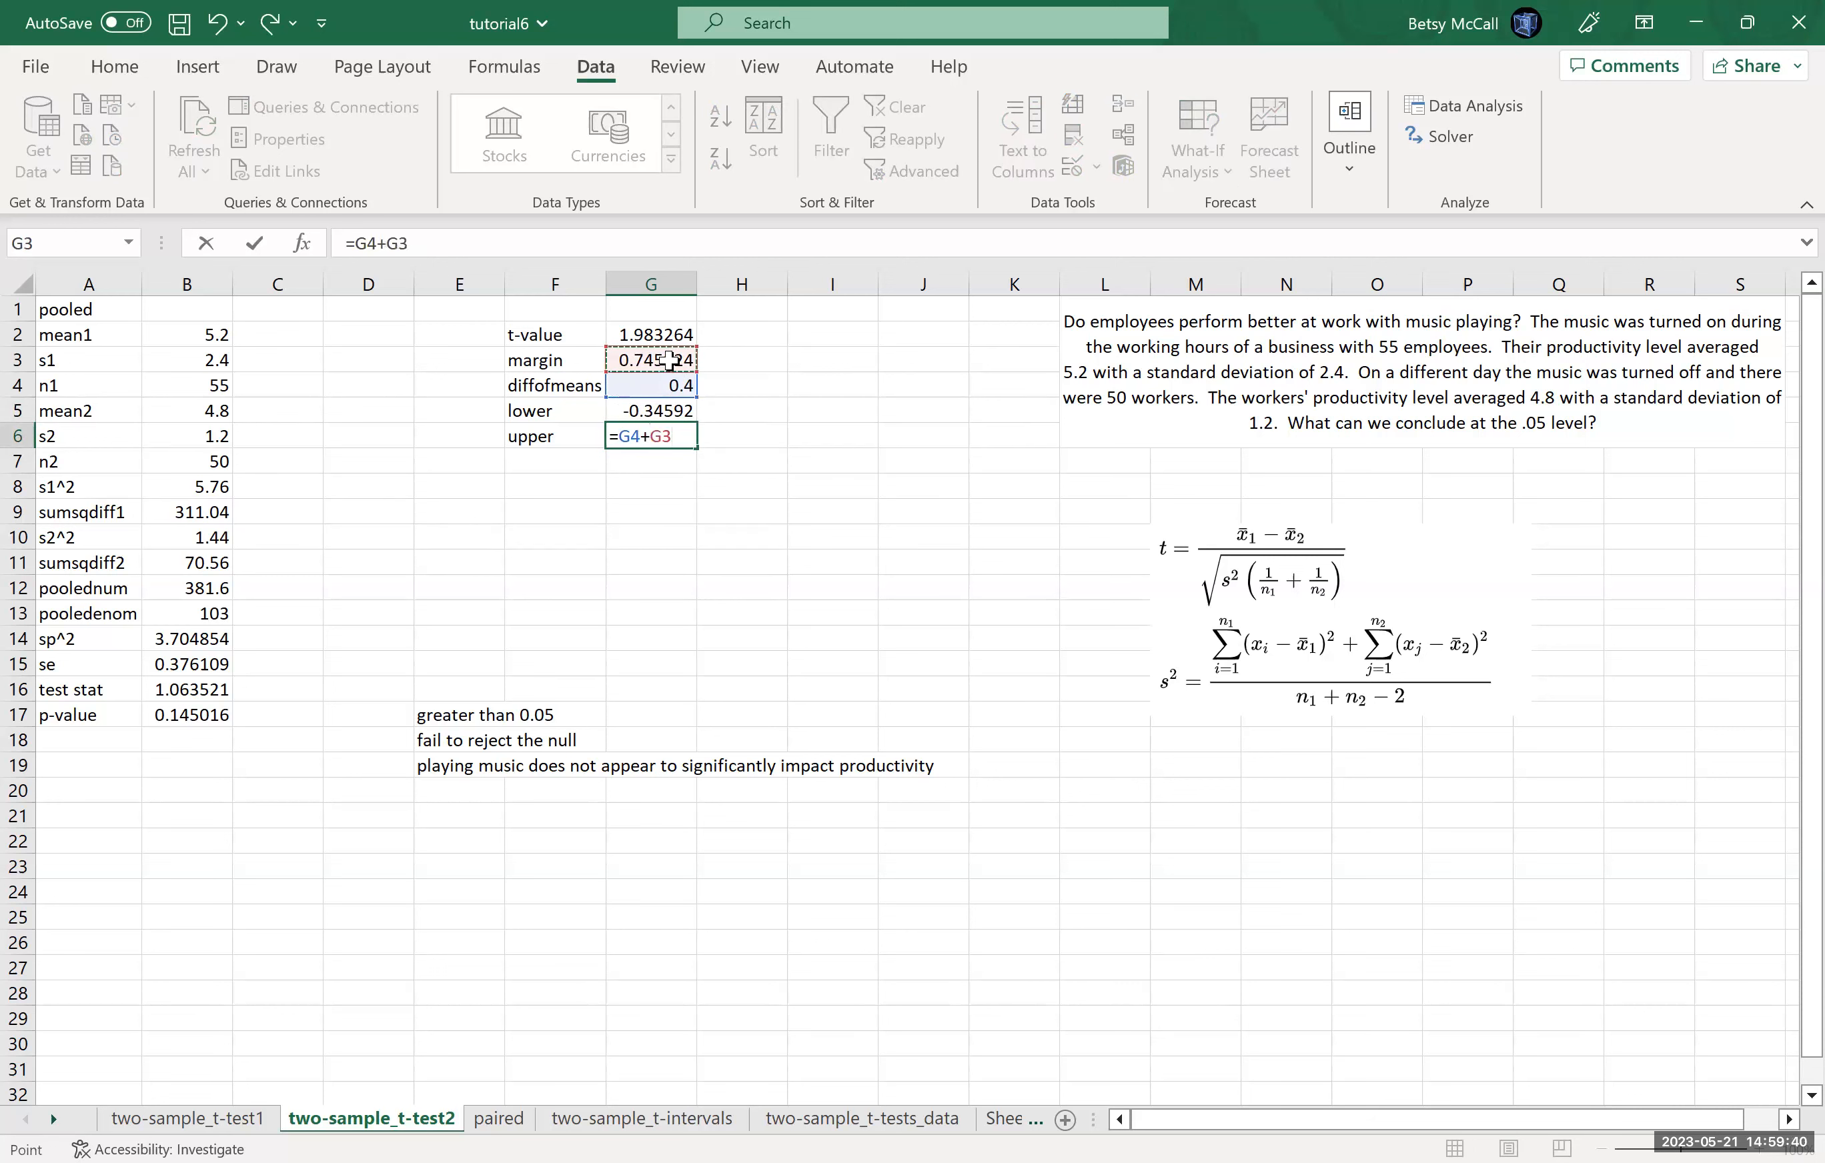
key("Return")
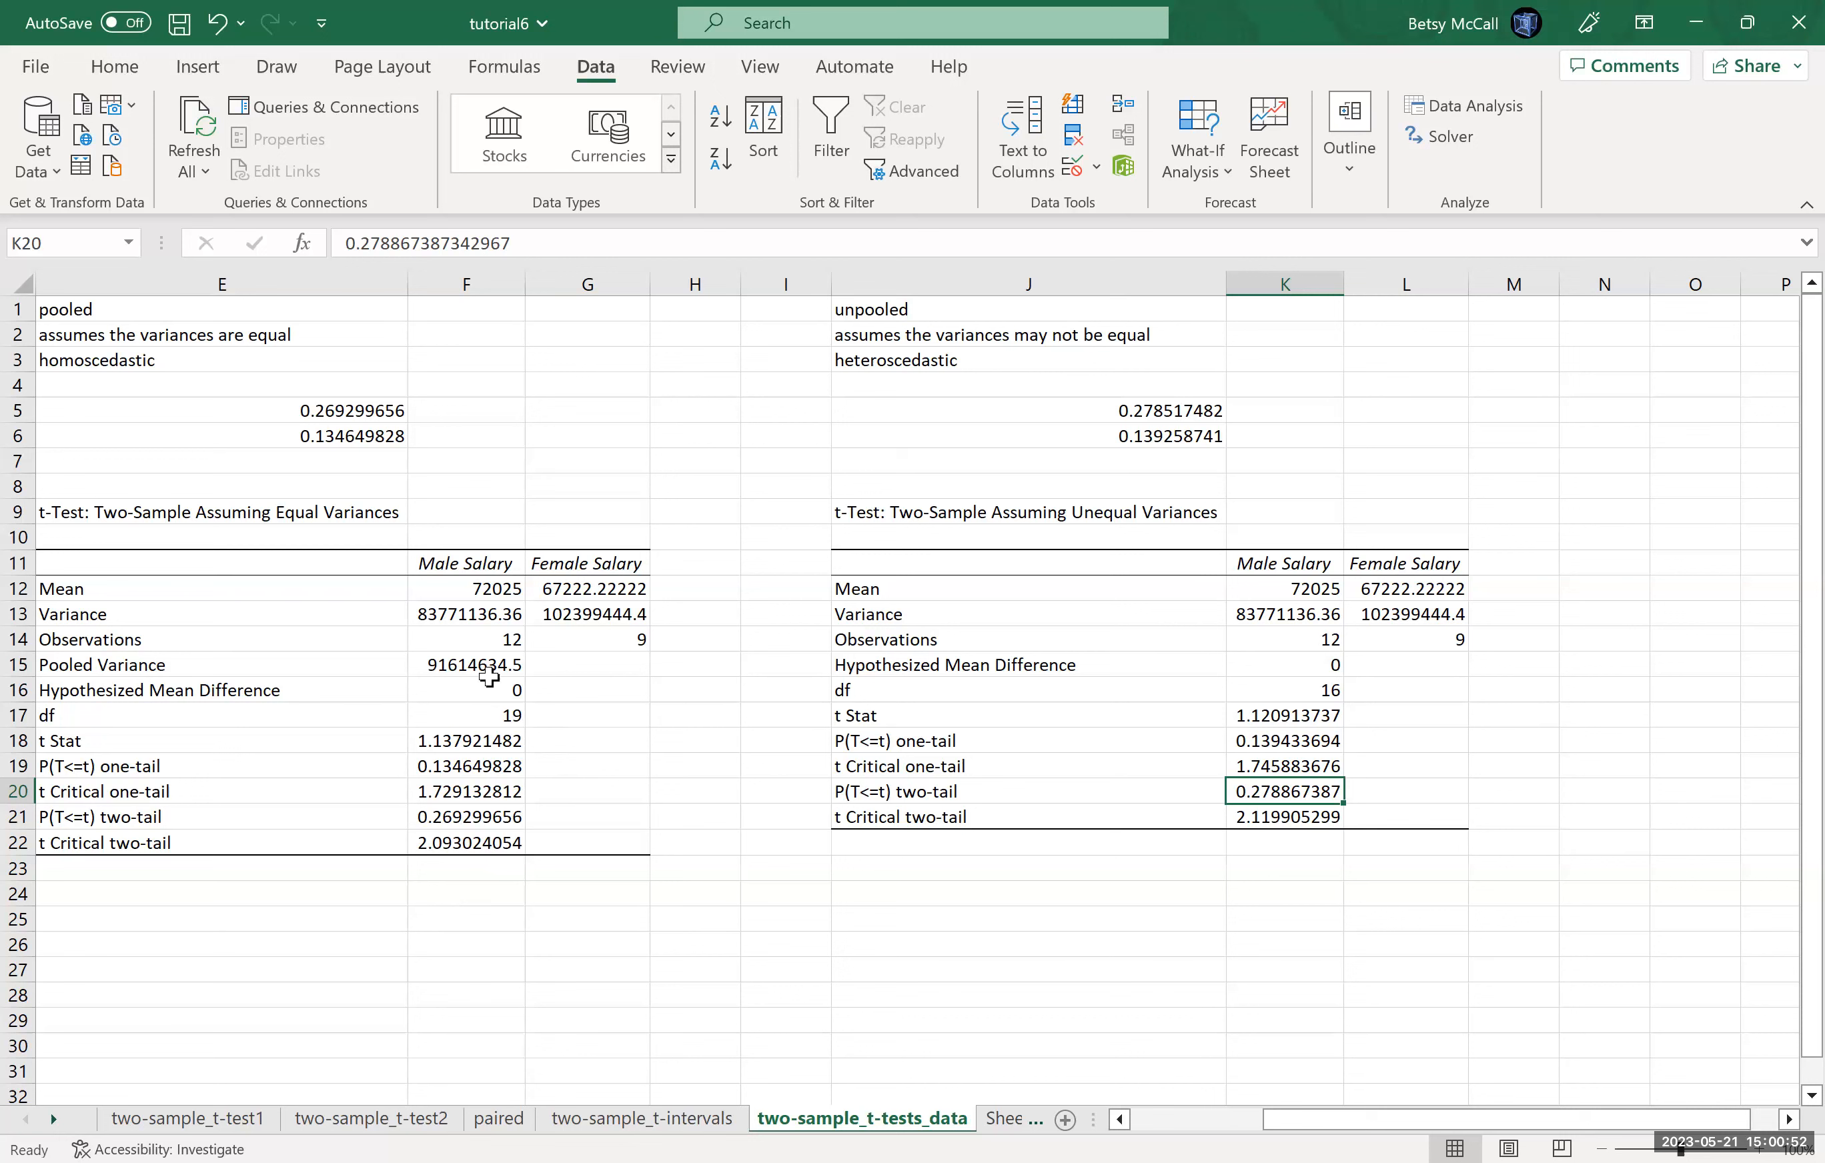
Step: Examine the equal- and unequal-variance t-test outputs on two-sample_t-tests_data alongside the standard error formulas on two-sample_t-test2 and two-sample_t-test1
left_click(461, 895)
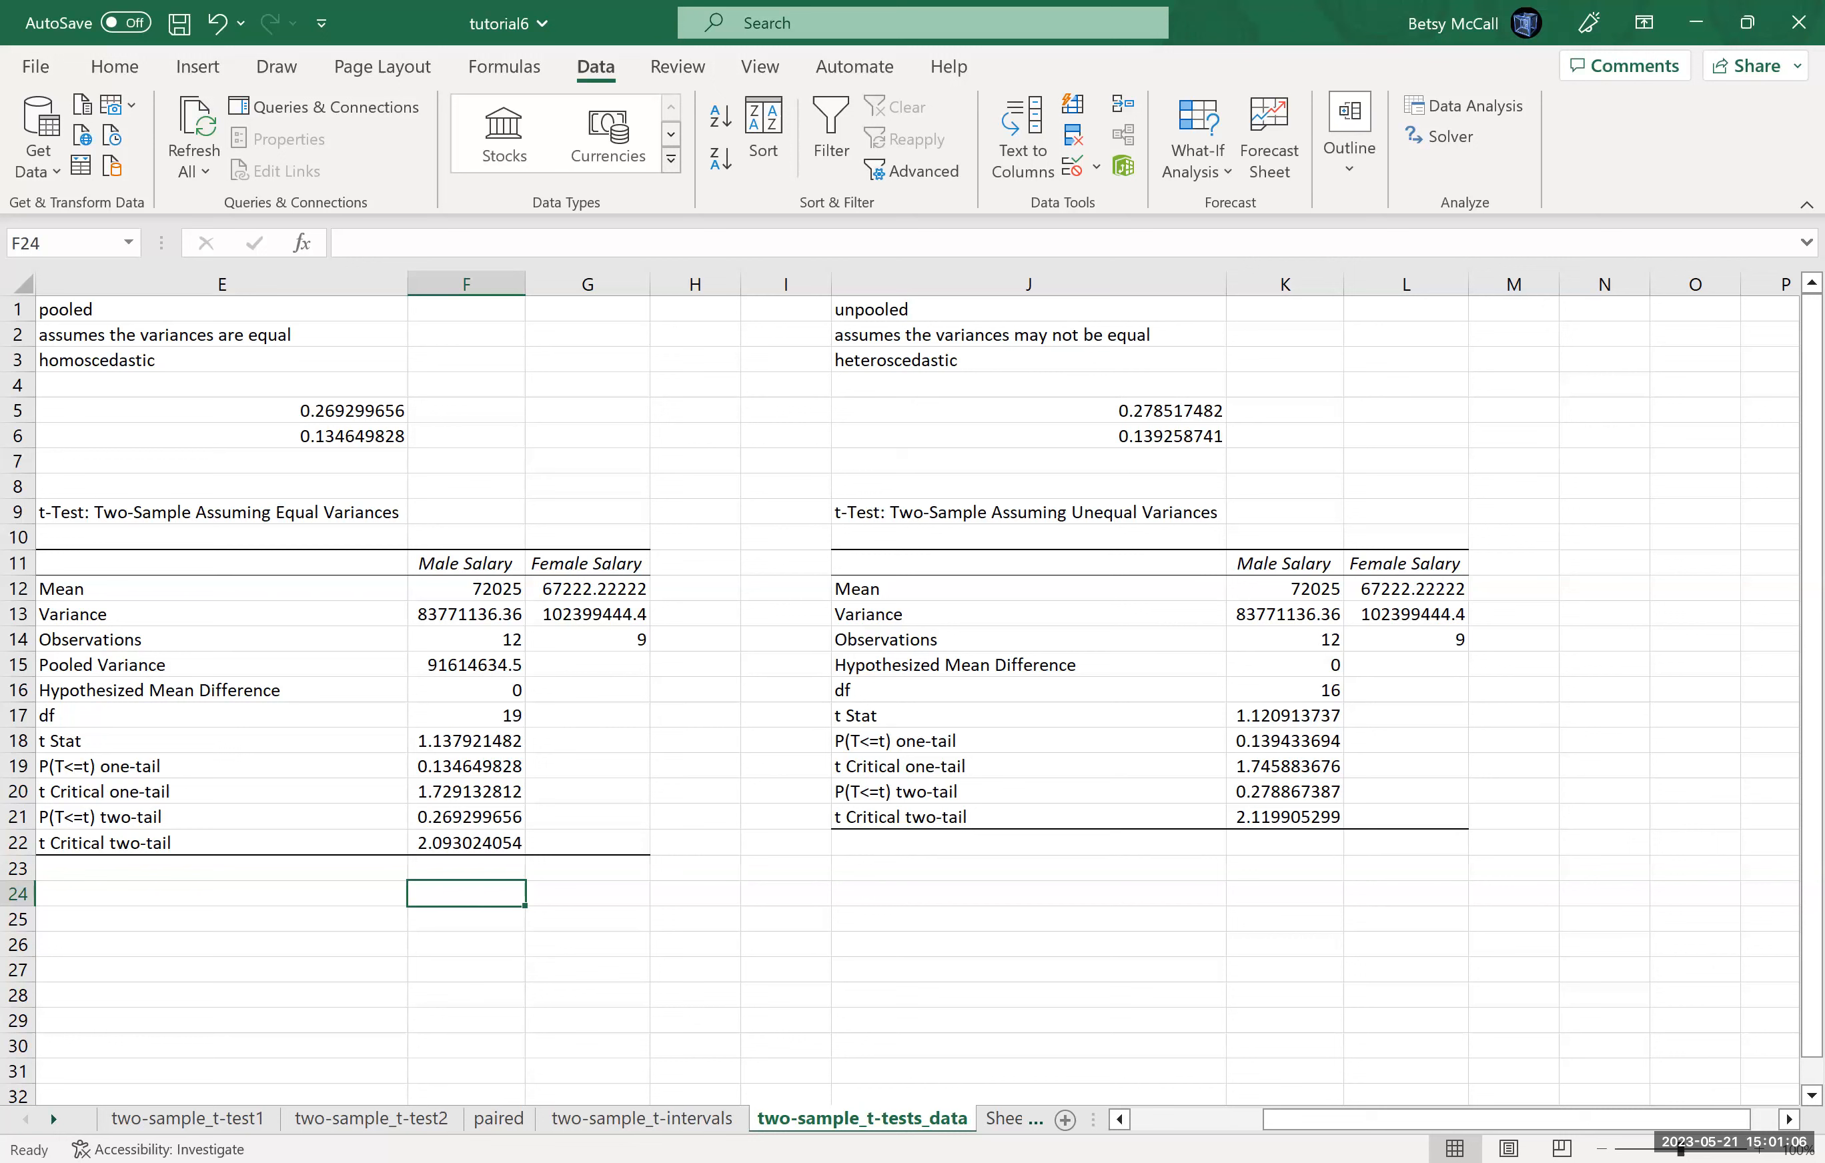
left_click(363, 1120)
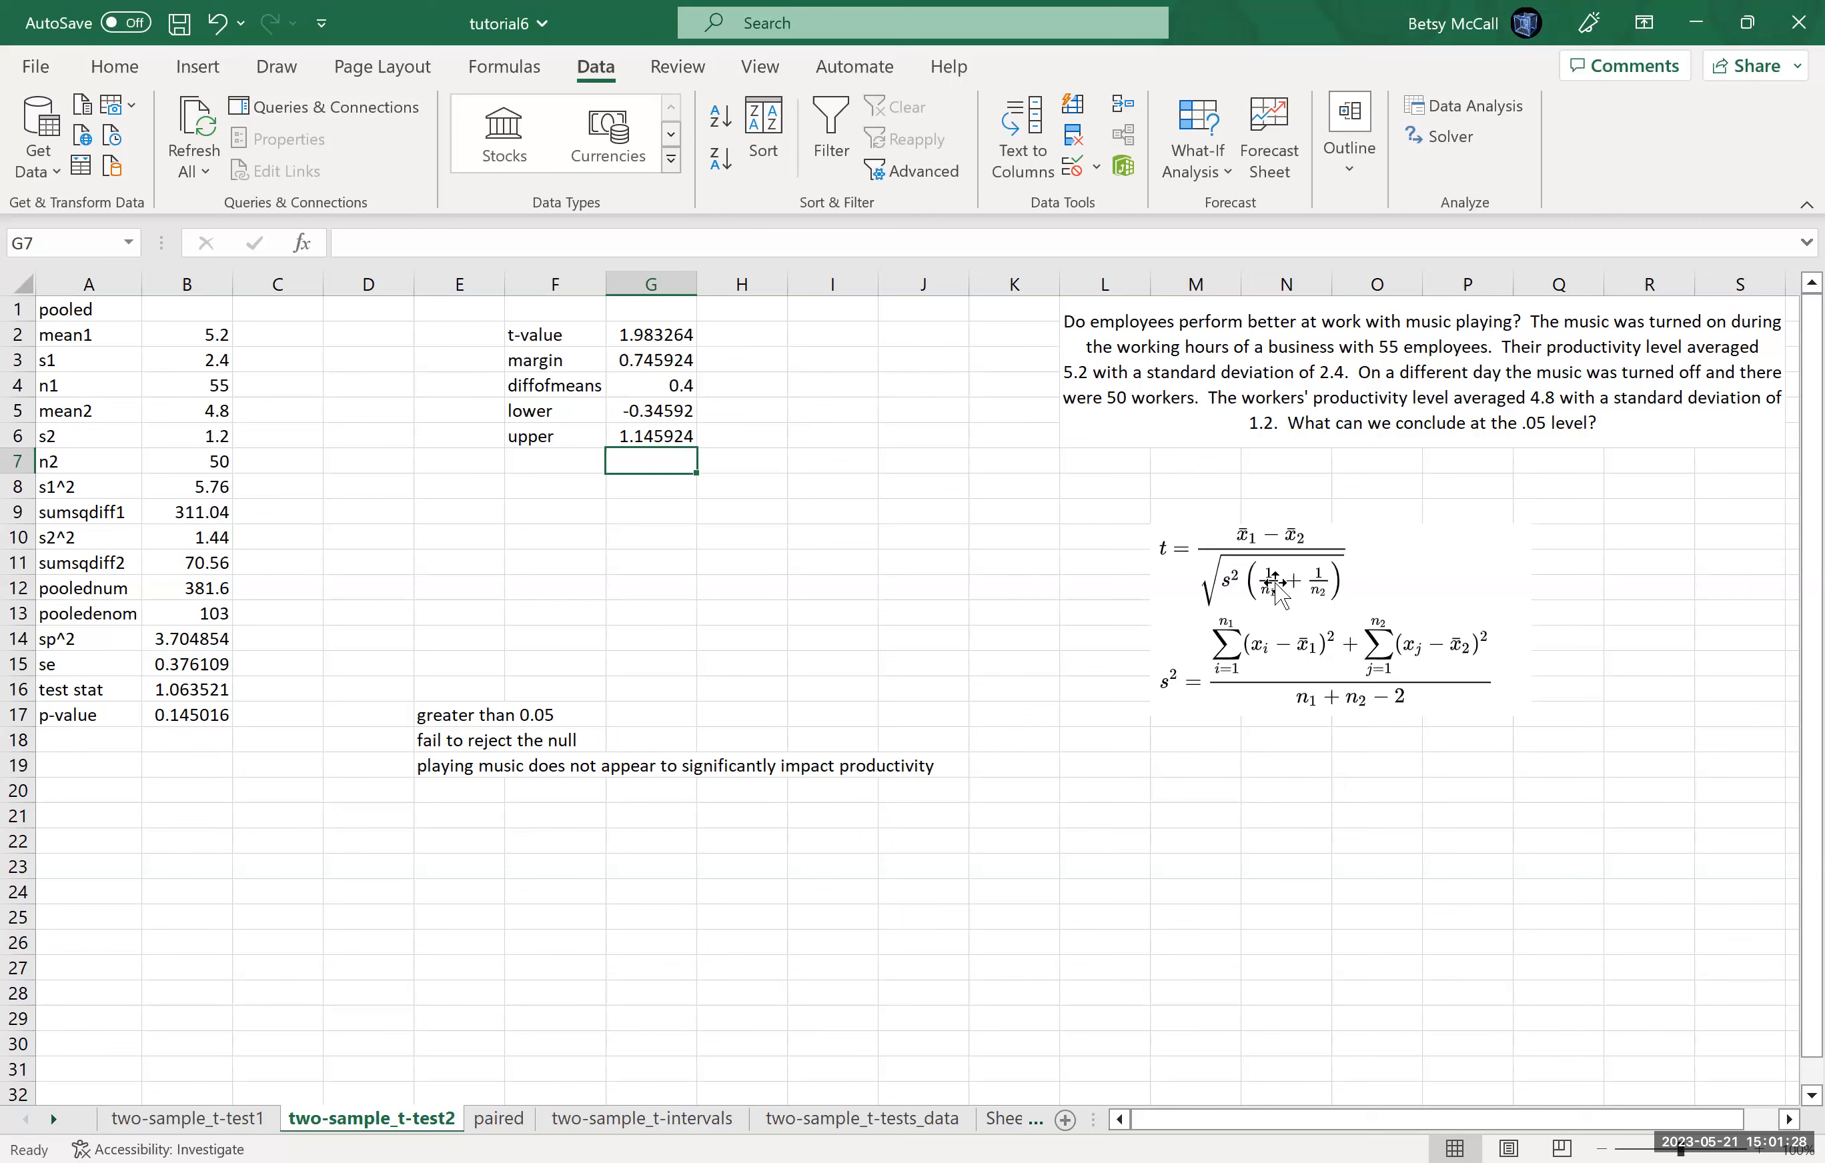
left_click(846, 1121)
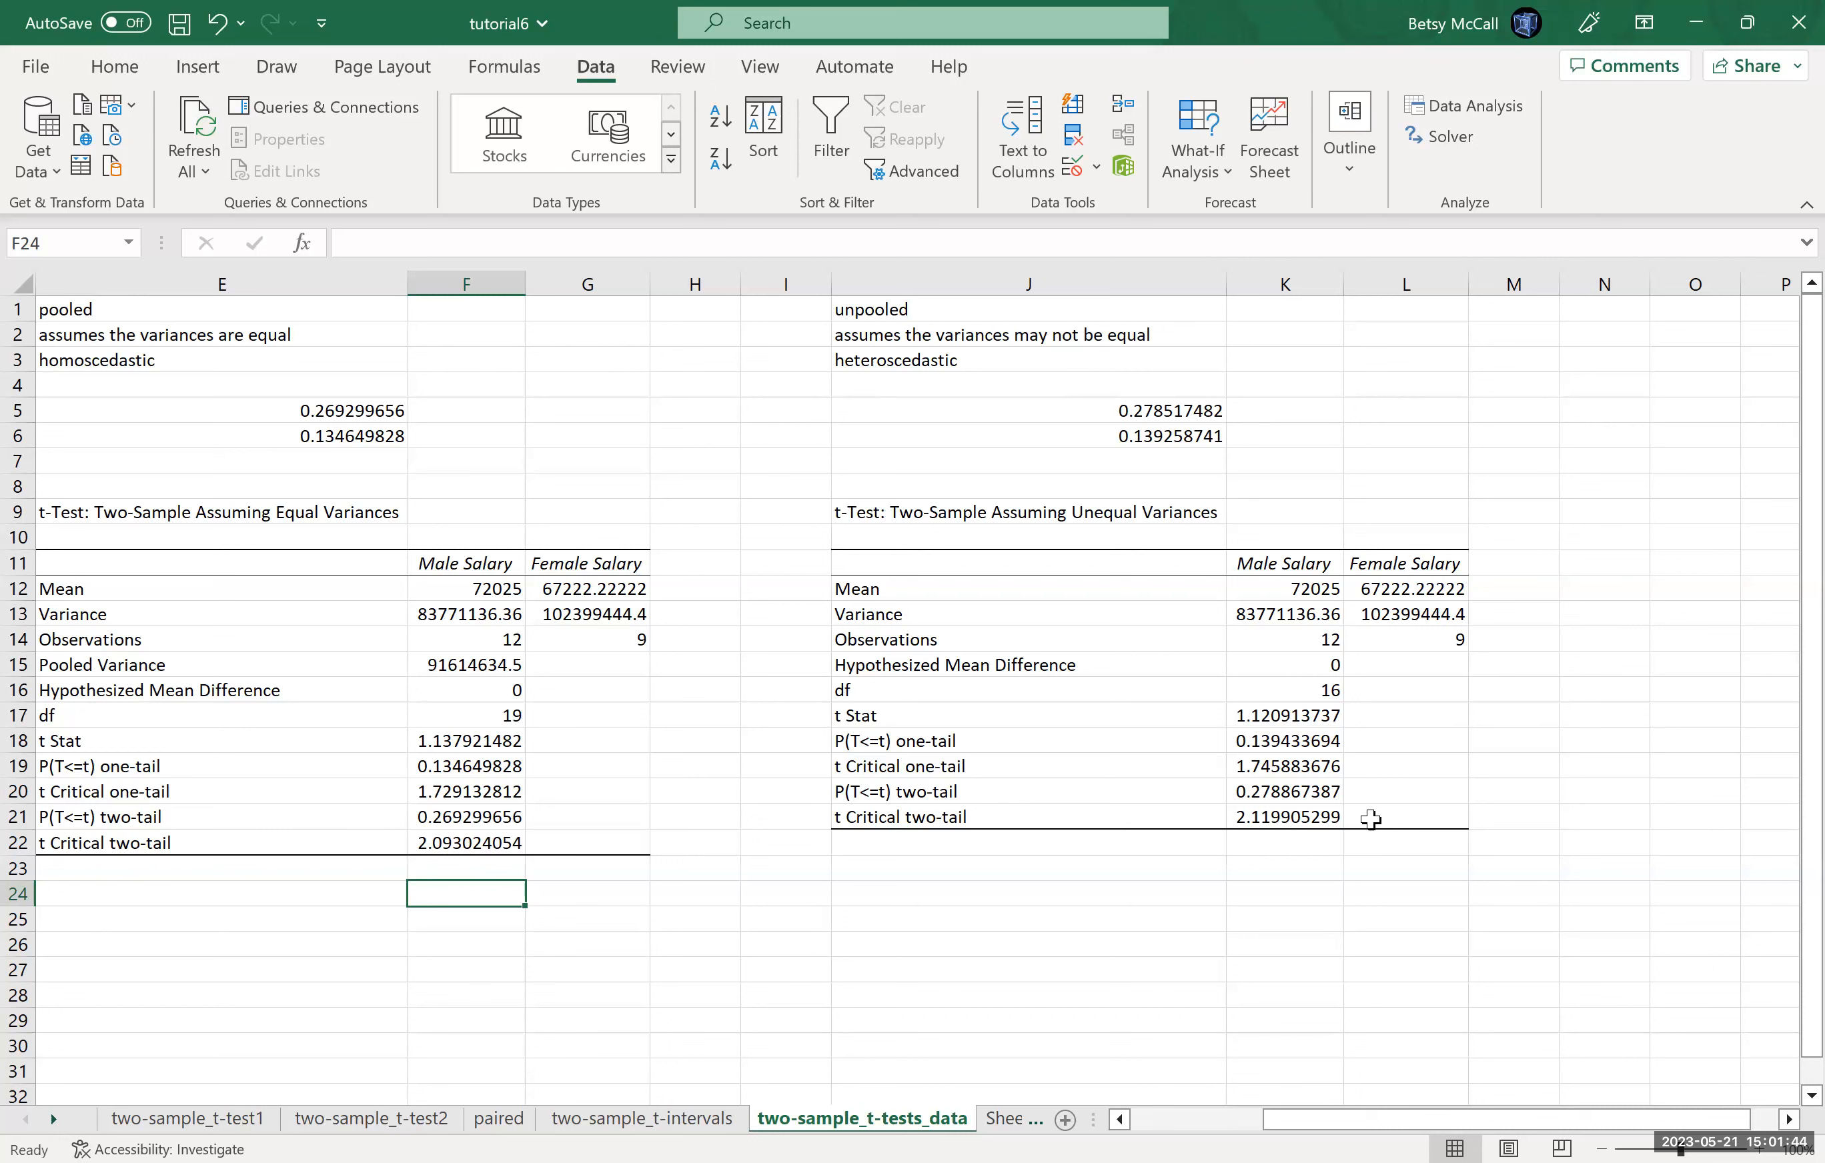
left_click(1324, 693)
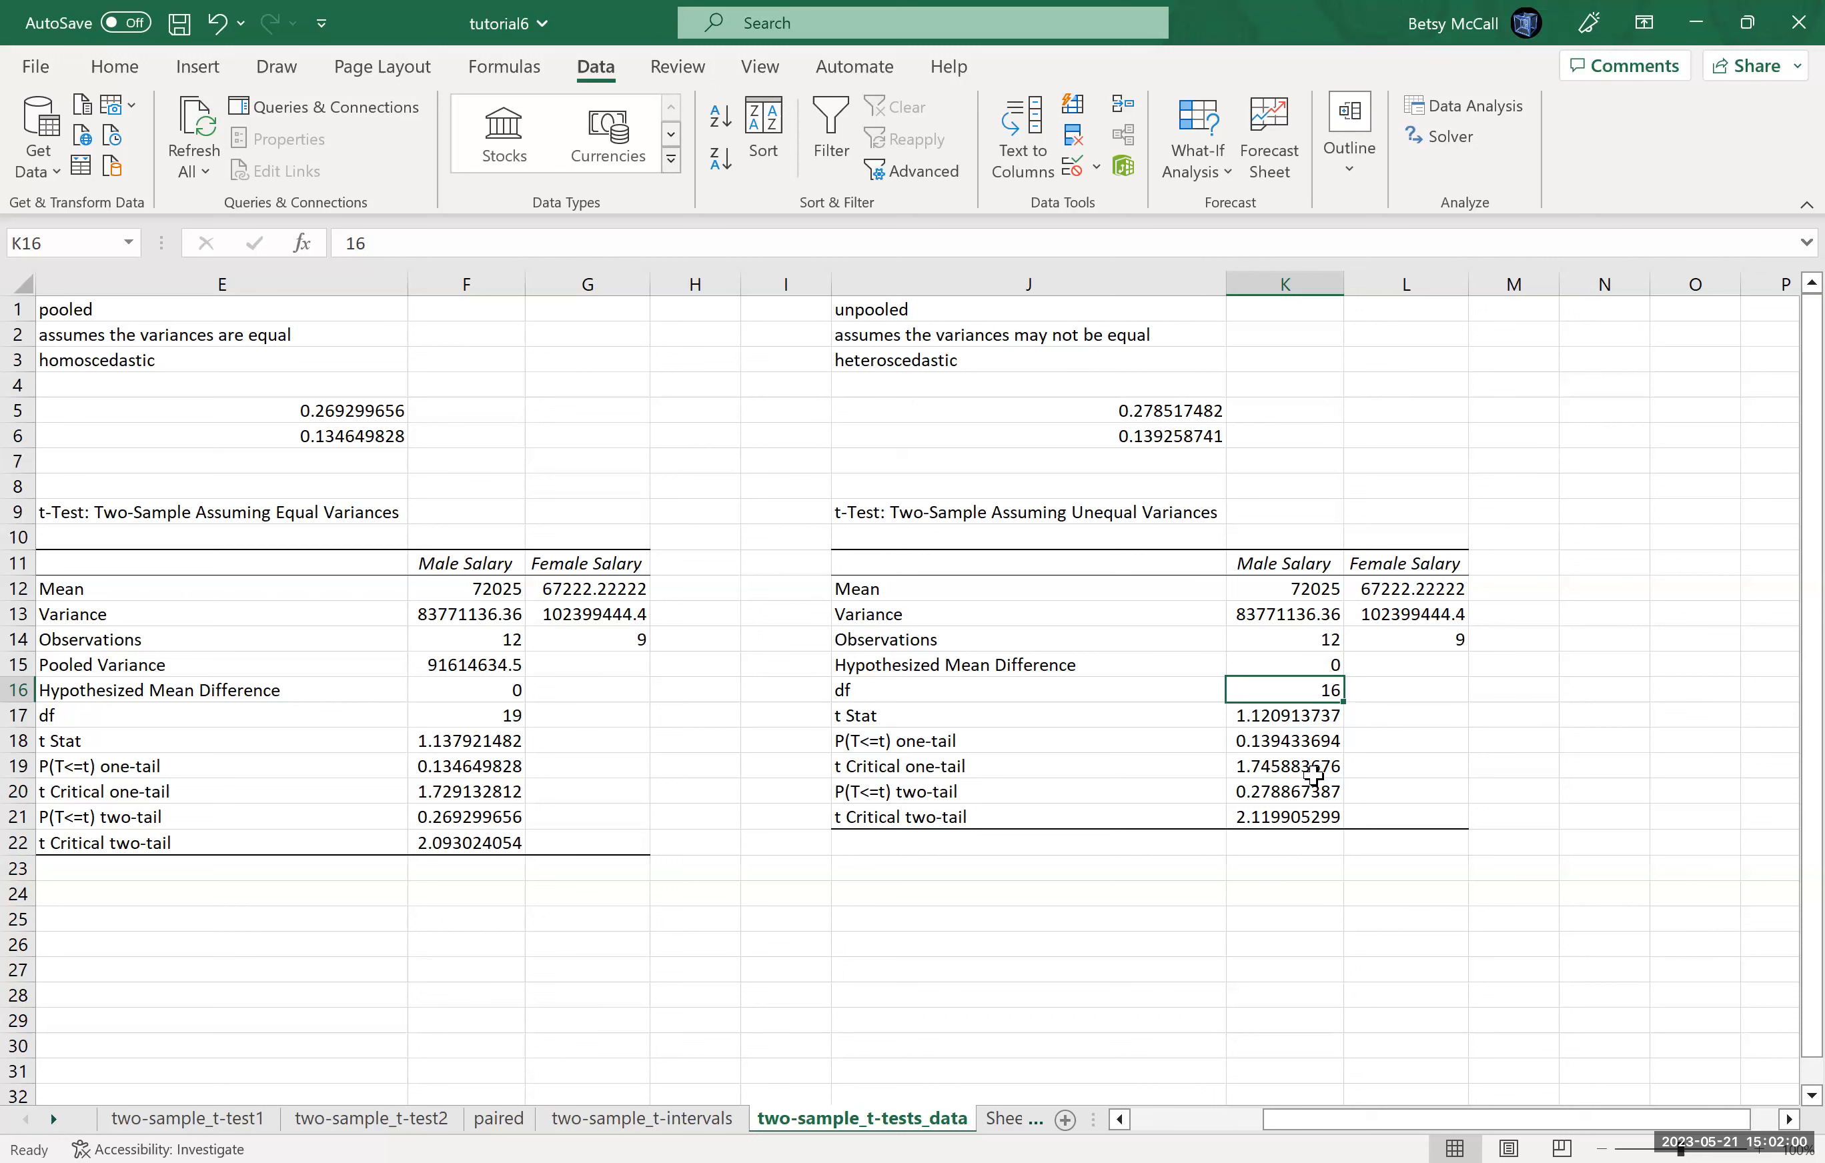
left_click(207, 1121)
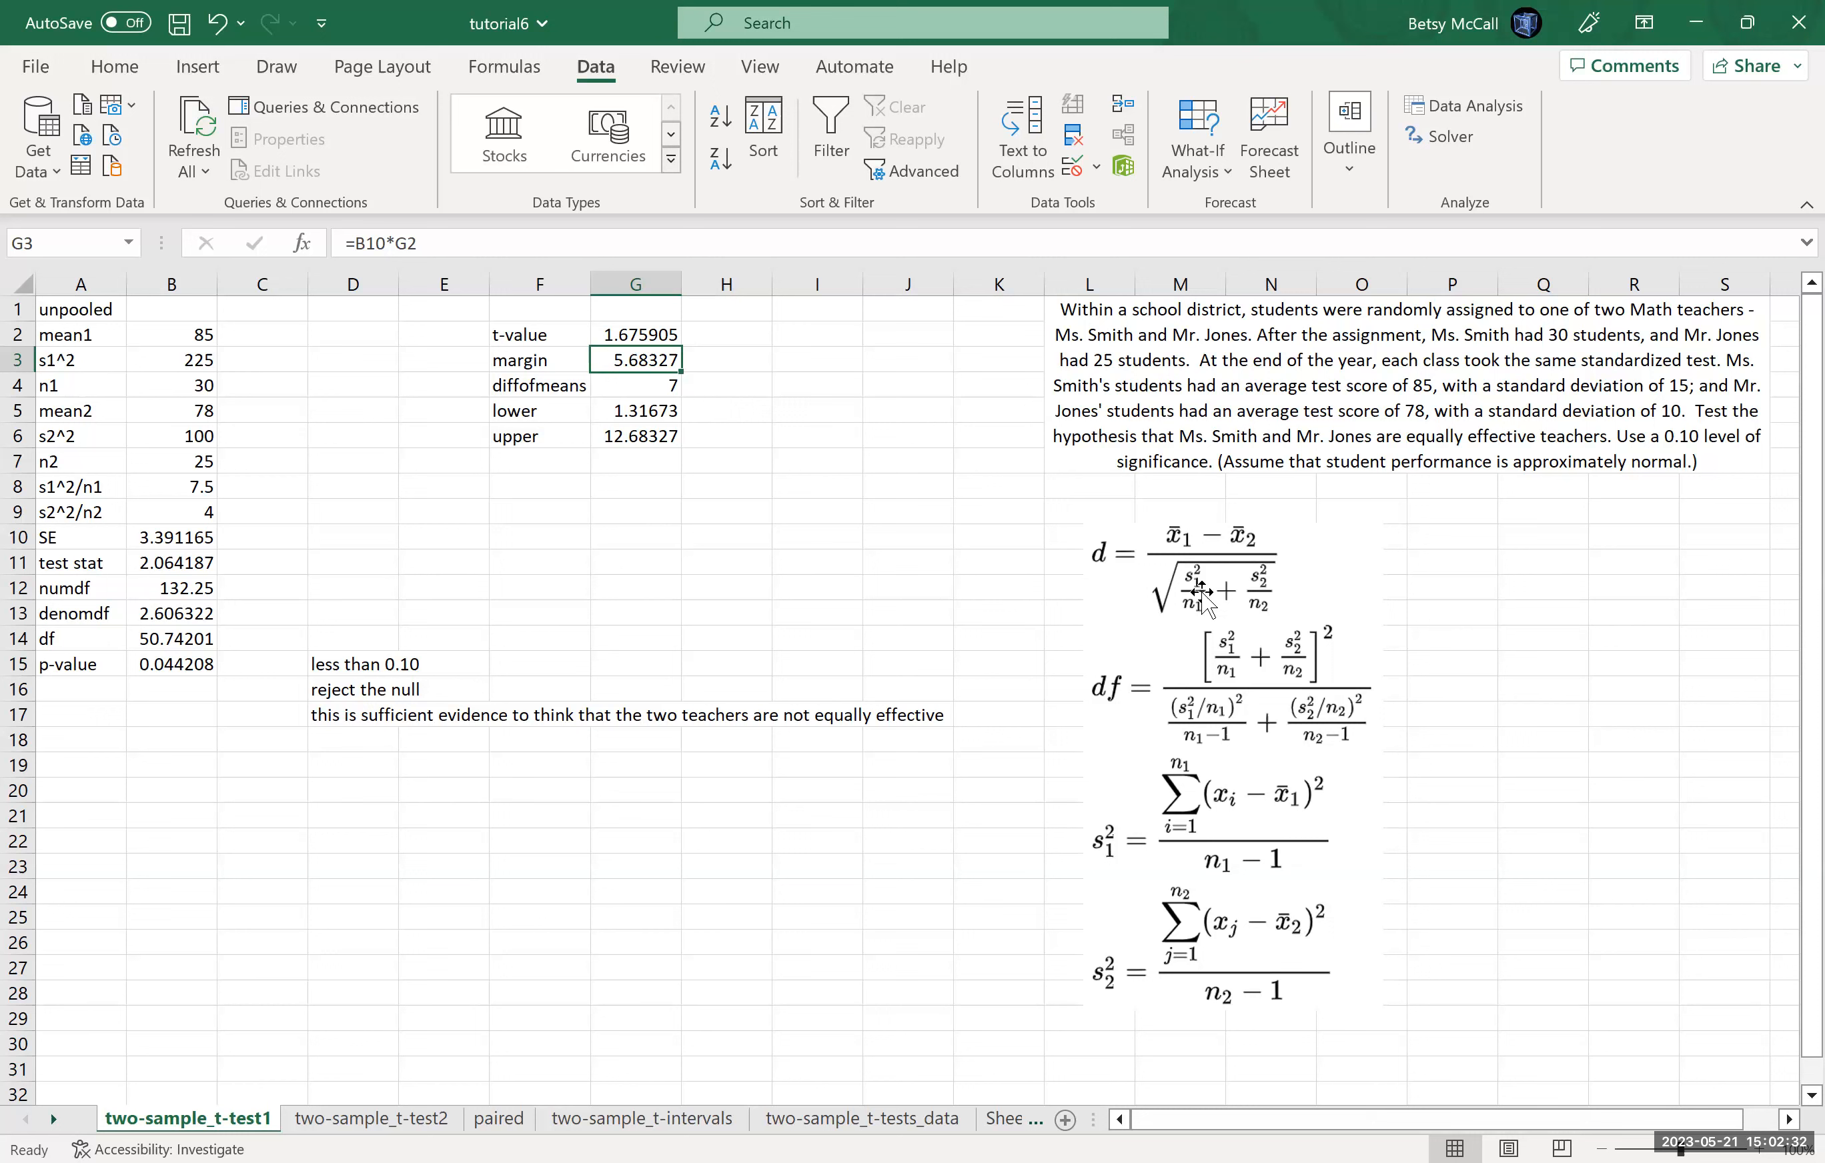
left_click(861, 1121)
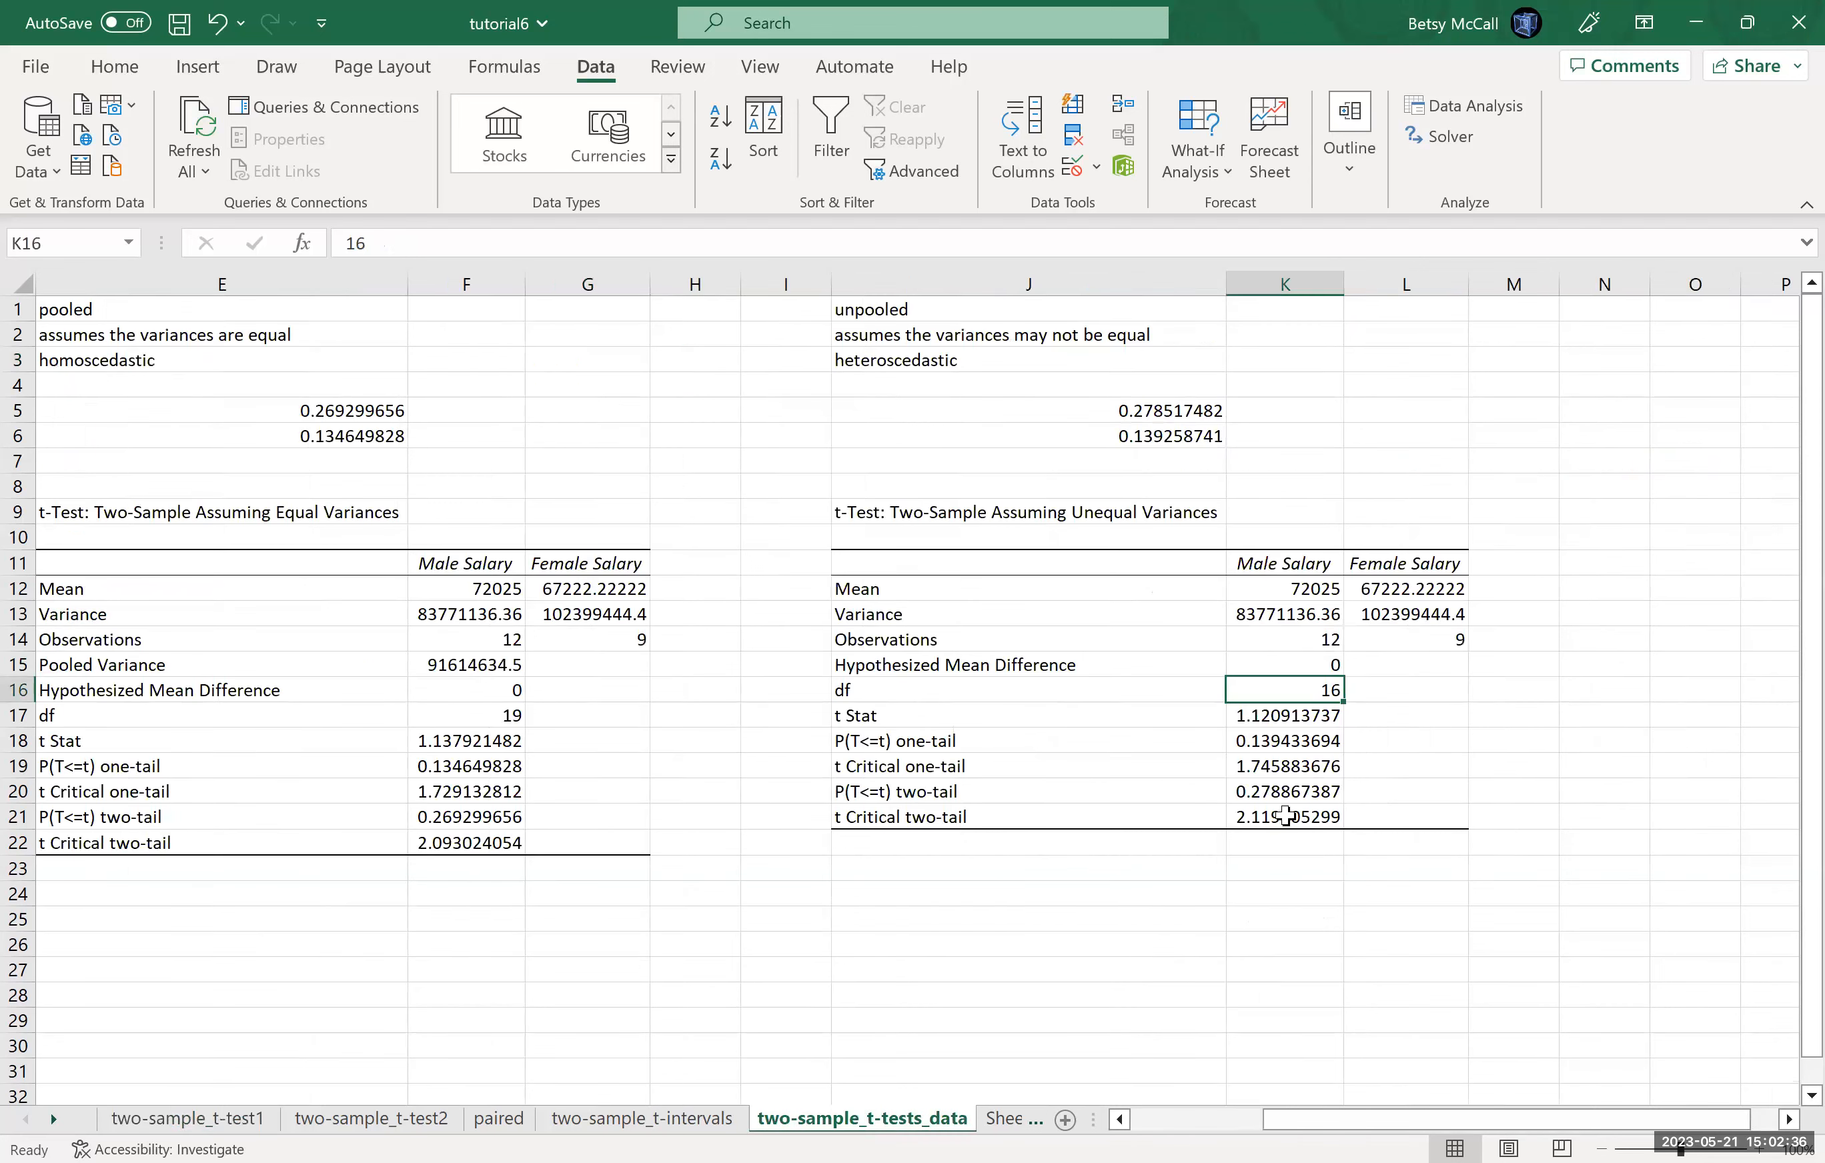